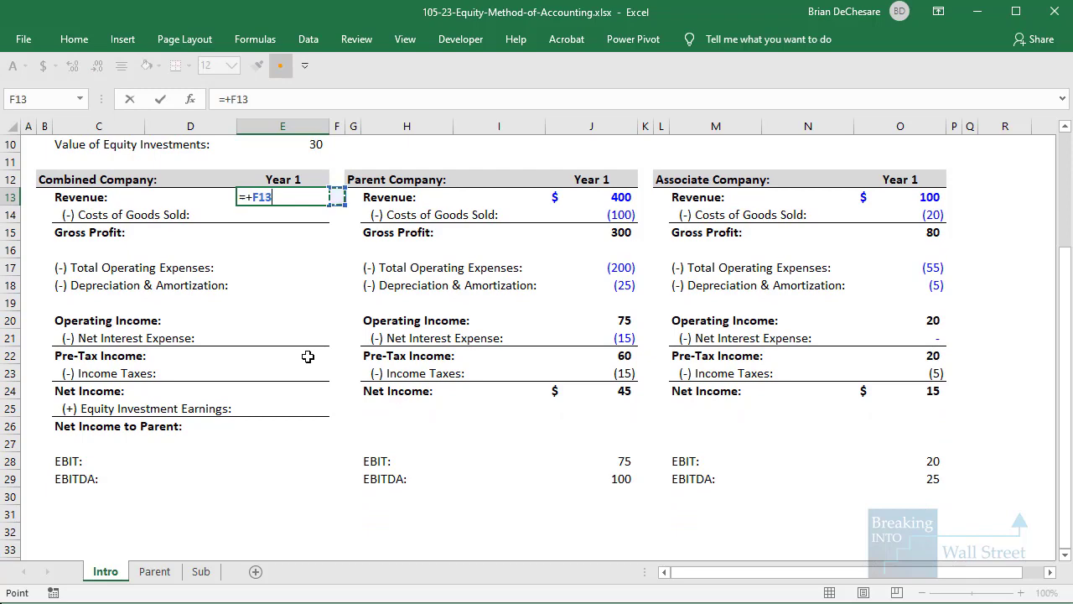
Step: Finish linking the combined company's Revenue to the parent's Year 1 revenue and copy the formula to Costs of Goods Sold
key("ctrl+Return")
key("ctrl+c")
key("shift+Down")
key("ctrl+v")
key("Escape")
Step: Calculate the combined company's Gross Profit by summing Revenue and Costs of Goods Sold
key("Down")
key("Down")
type("=")
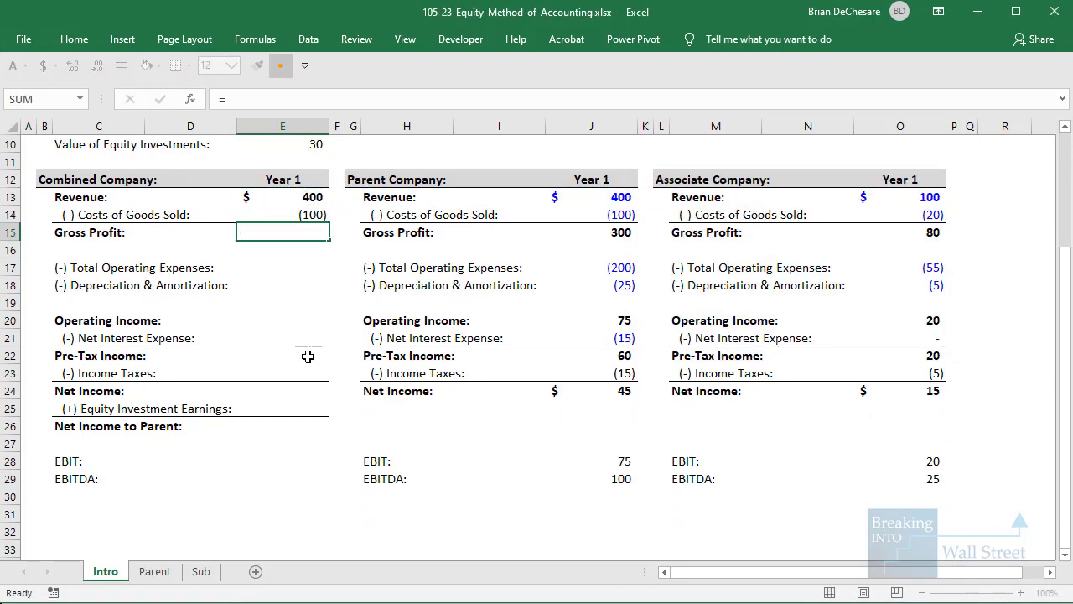
key("Escape")
key("alt+equal")
key("ctrl+Return")
Step: Link the combined Total Operating Expenses to the parent's figure in J17 and paste only the formula into Depreciation & Amortization
key("Down")
key("Down")
type("=")
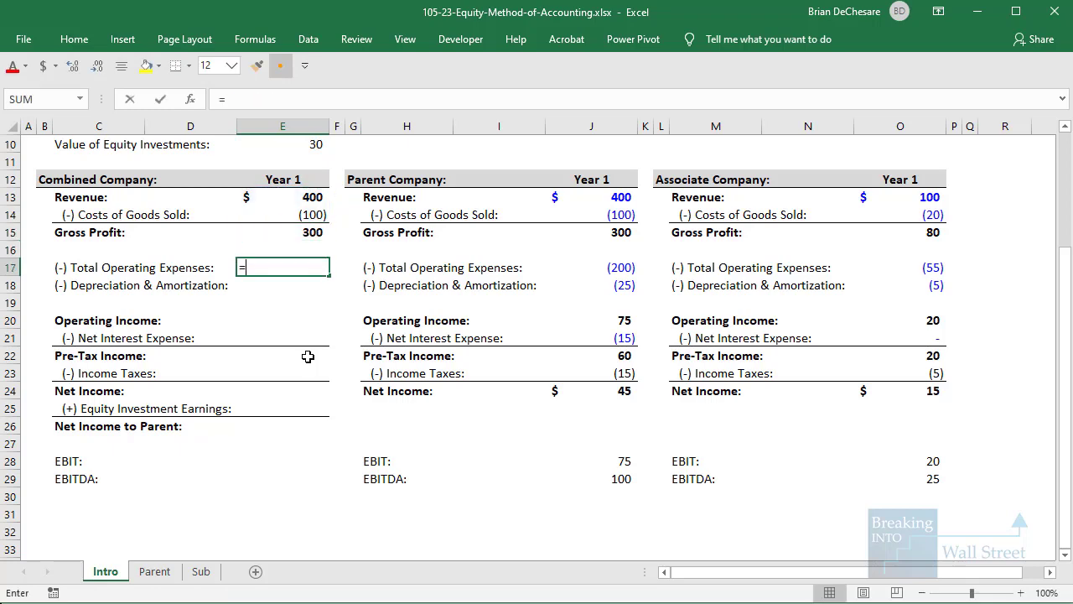
type("+")
key("Right")
key("Right")
key("Right")
key("Right")
key("Right")
key("Right")
key("Right")
key("Right")
key("Left")
key("Left")
key("Left")
key("ctrl+Return")
key("ctrl+c")
key("Down")
key("alt+e")
key("s")
key("f")
key("Return")
key("Escape")
Step: Calculate the combined Operating Income in E20 with =+E15+SUM(E17:E18)
key("Down")
key("Down")
type("=+")
key("Up")
key("Up")
key("Up")
key("Up")
key("Up")
type("+SUM(")
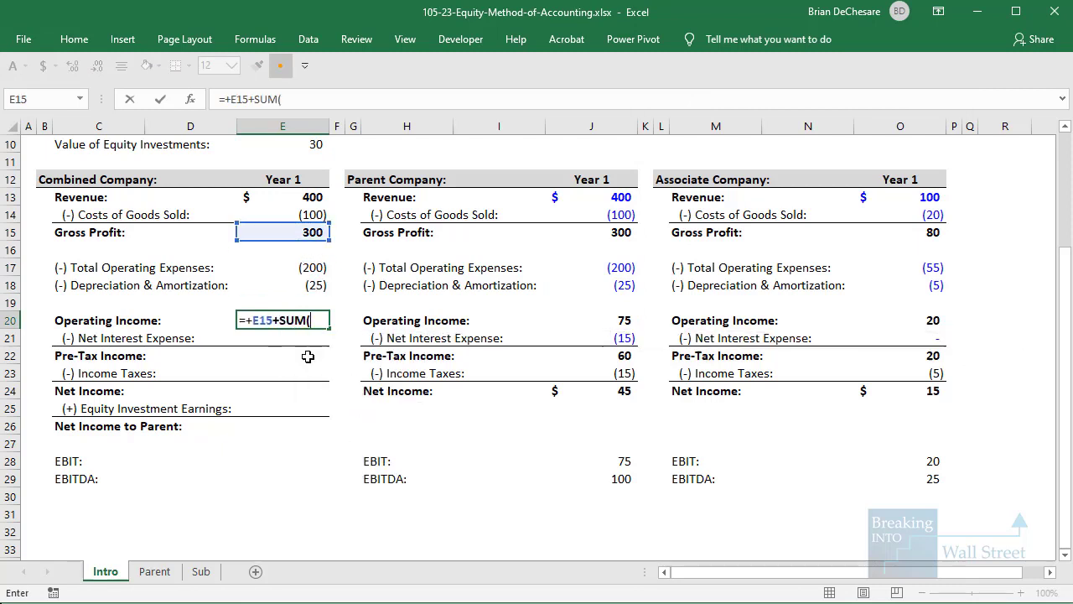
key("Up")
key("Up")
key("shift+Up")
key("ctrl+Return")
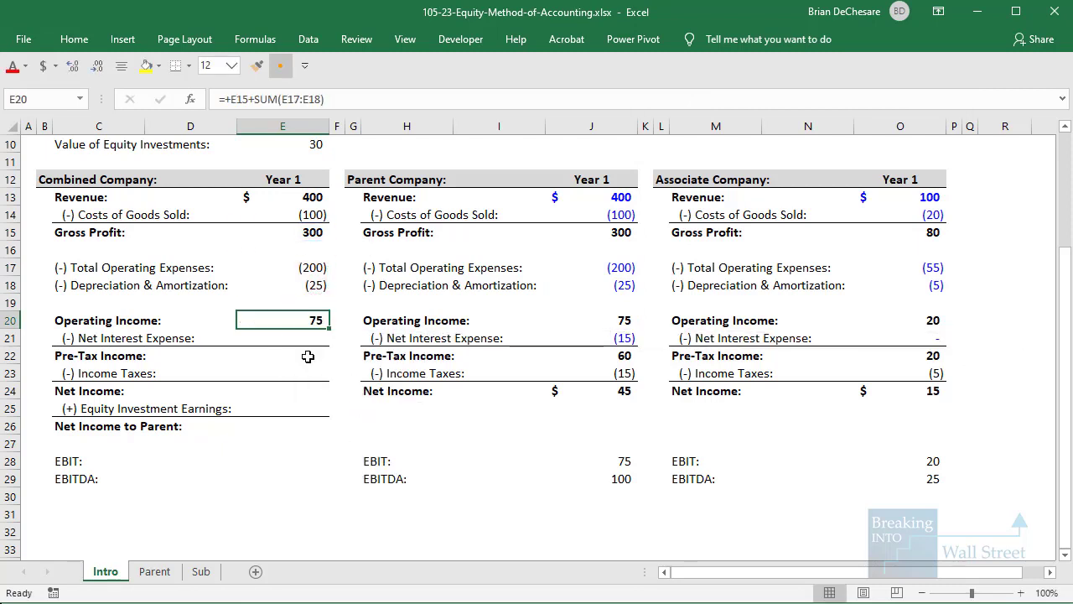
Step: Link the combined Net Interest Expense in E21 to the parent's figure with =+J21
key("Down")
type("=+")
key("Right")
key("Right")
key("Right")
key("Right")
key("Right")
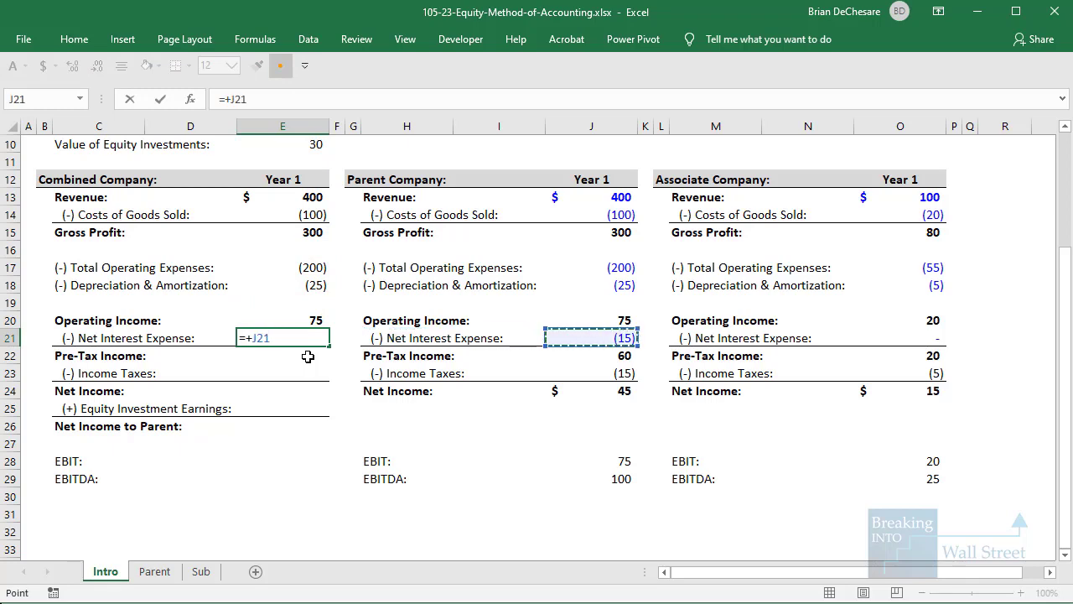
key("ctrl+Return")
Step: Calculate the combined Pre-Tax Income in E22 by summing Operating Income and Net Interest Expense
key("Down")
key("alt+equal")
key("Return")
Step: Calculate the combined Income Taxes in E23 from Pre-Tax Income and the parent's tax rate with =-E22*J9
type("=-")
key("Up")
type("*")
scroll(311, 356, "up", 3)
left_click(562, 285)
scroll(566, 281, "down", 2)
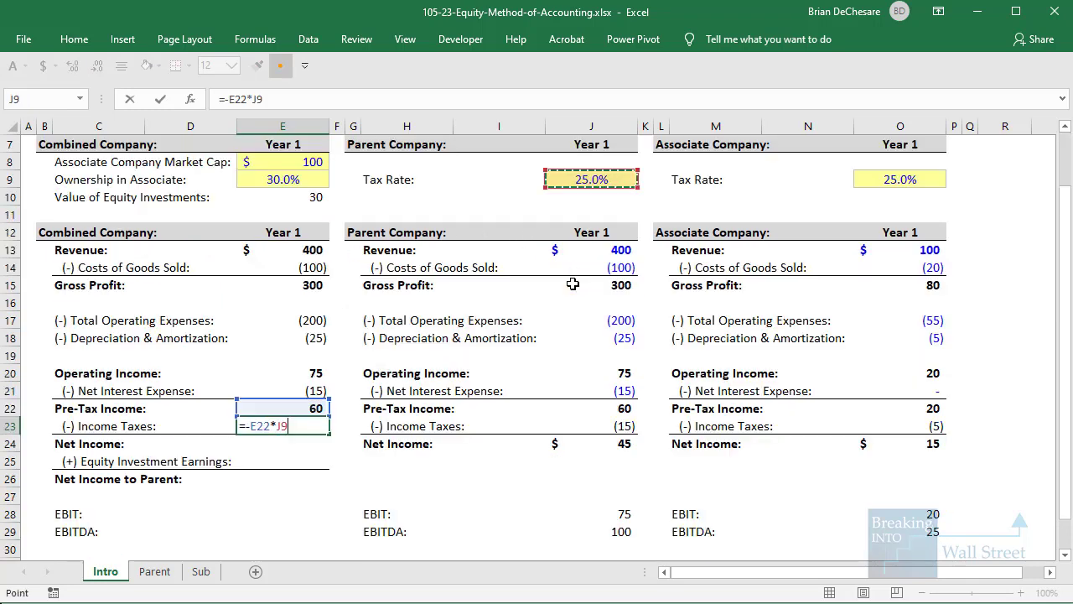
key("Return")
Step: Calculate the combined Net Income in E24 by summing Pre-Tax Income and Income Taxes
scroll(573, 284, "down", 1)
left_click_drag(360, 179, 591, 372)
left_click(352, 480)
left_click(285, 391)
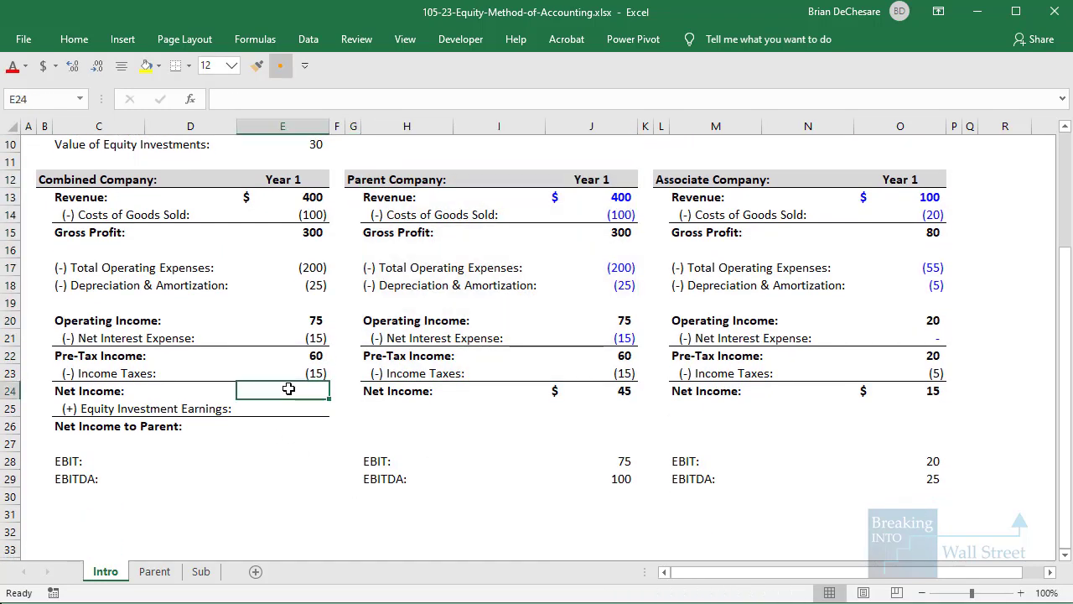
type("=SUM(")
key("Up")
key("shift+Up")
type(")")
key("Return")
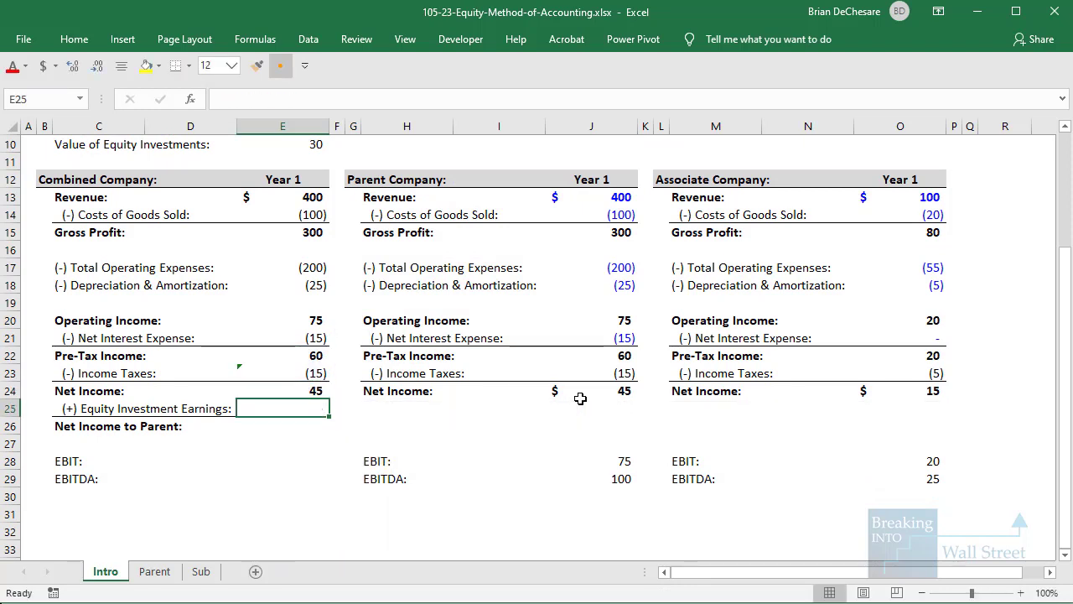
Step: Dismiss the error-checking flag on the combined company's Income Taxes cell E23
key("shift+space")
left_click(278, 370)
left_click(216, 373)
key("Escape")
Step: Calculate Equity Investment Earnings in E25 as the associate's net income times the ownership percentage, using =+O24*E9
left_click(315, 408)
type("=+")
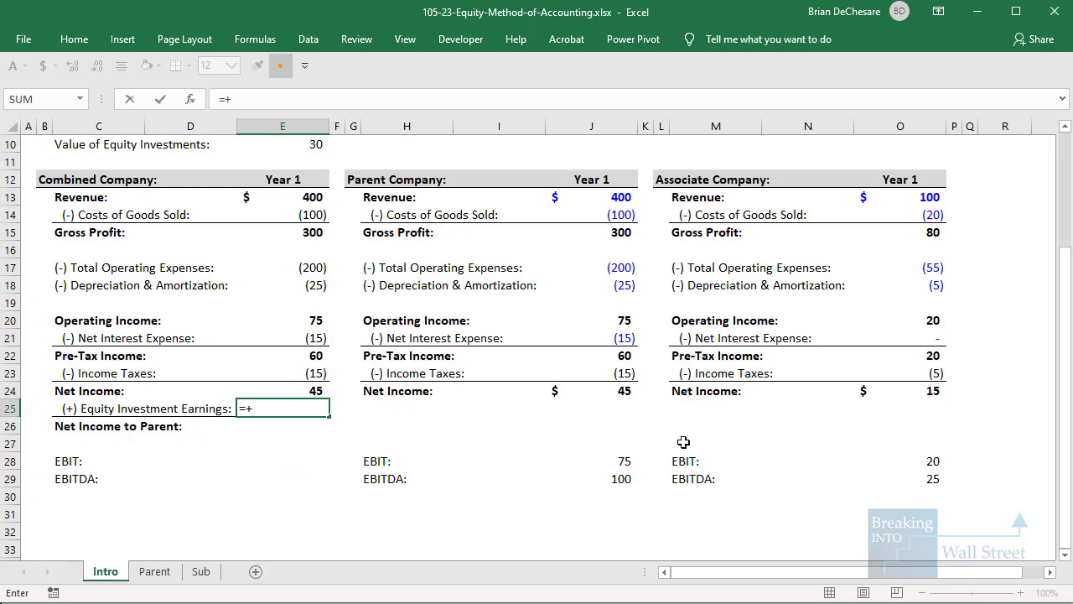
left_click(915, 392)
type("*")
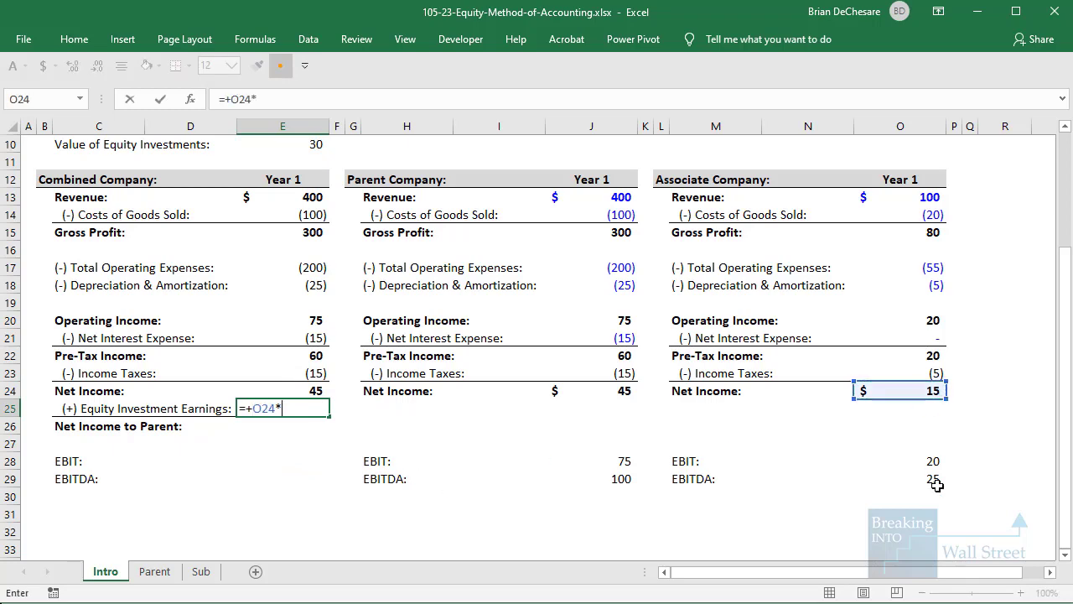
scroll(448, 326, "up", 3)
left_click(285, 285)
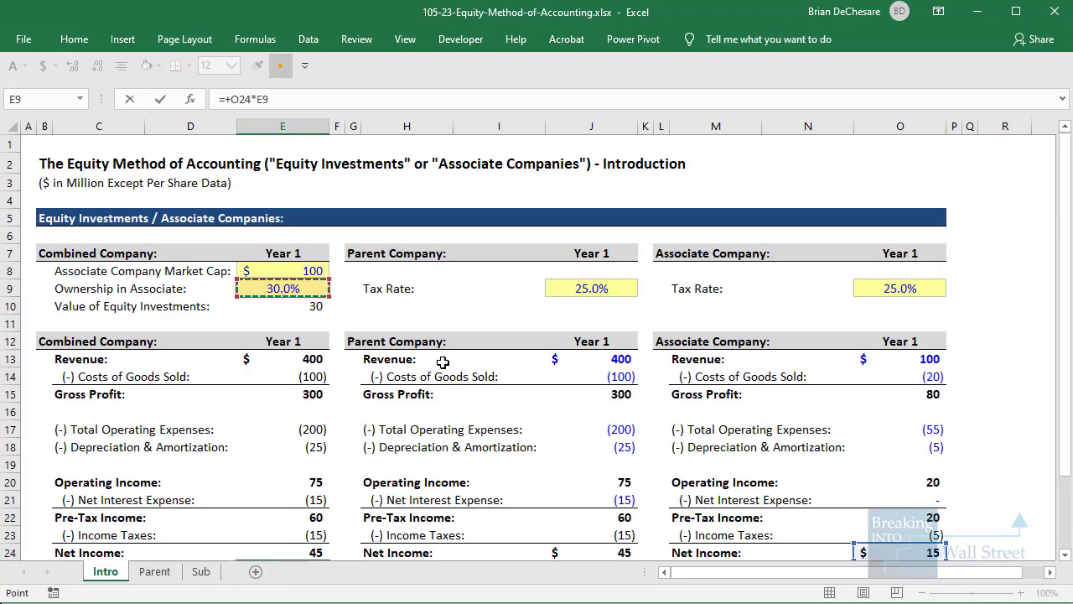
scroll(442, 362, "down", 4)
type("\\")
key("ctrl+Return")
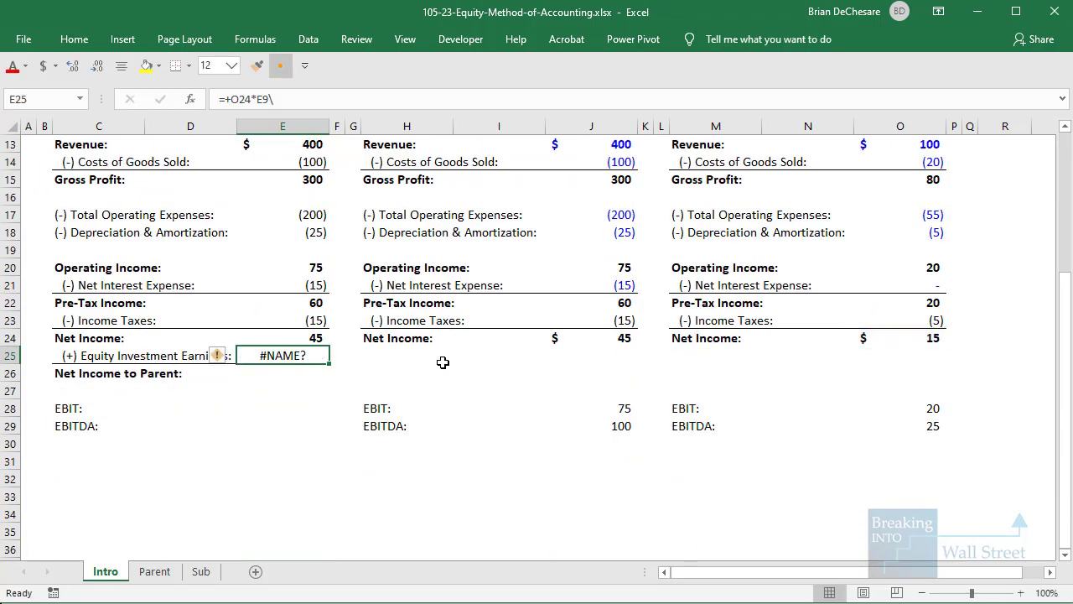
key("F2")
key("BackSpace")
key("ctrl+Return")
Step: Calculate Net Income to Parent in E26 with =SUM(E24:E25)
key("Down")
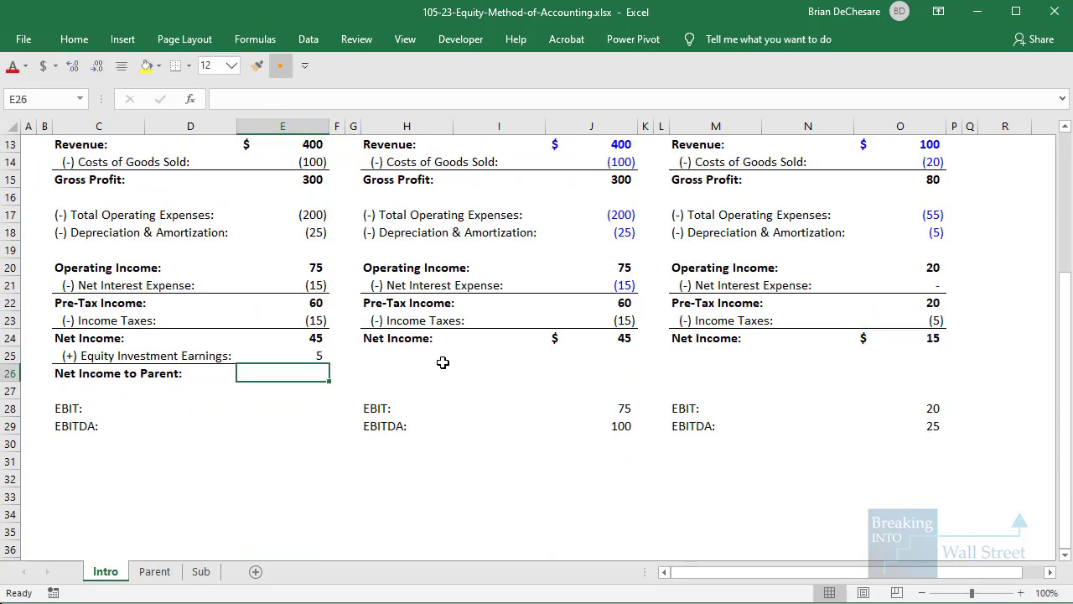
type("=SUM(")
key("Up")
key("shift+Up")
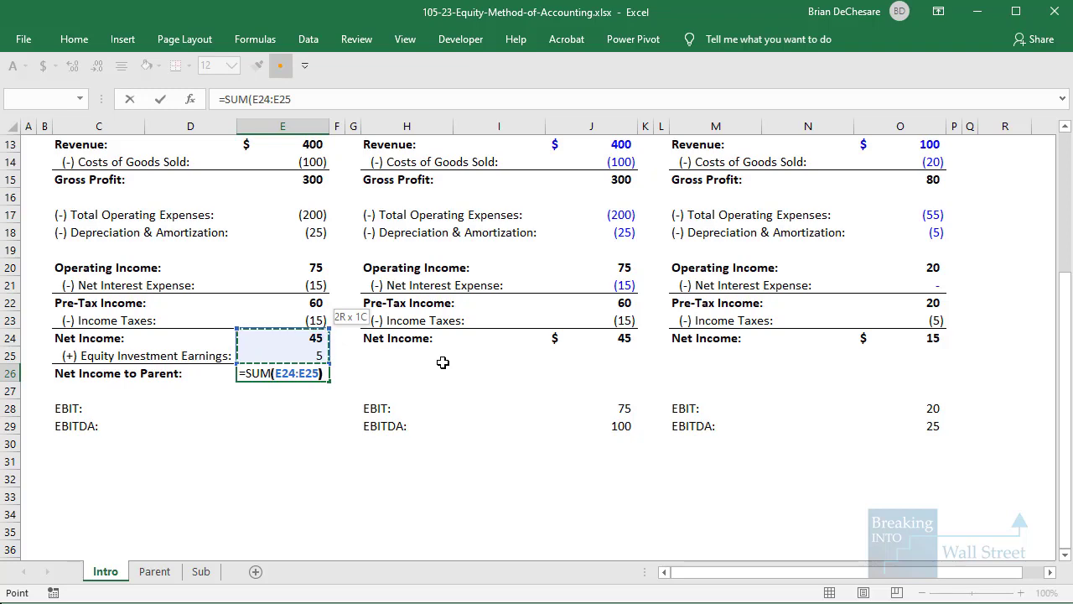
key("Return")
Step: Link the combined company's EBIT in E28 to its Operating Income with =+E20
key("Down")
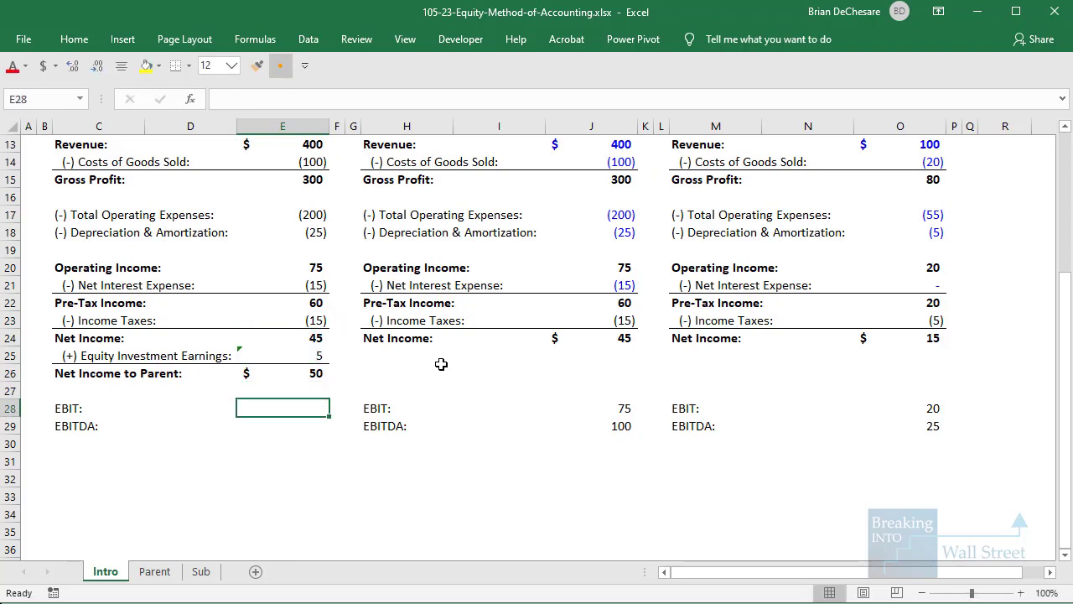
type("=")
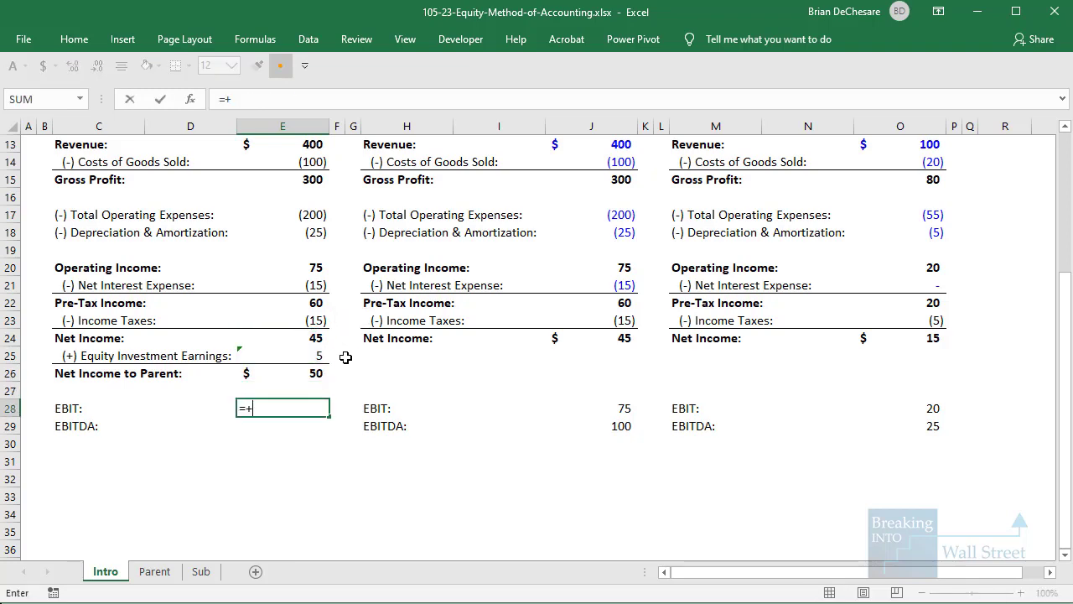
type("+")
scroll(345, 357, "up", 2)
left_click(308, 374)
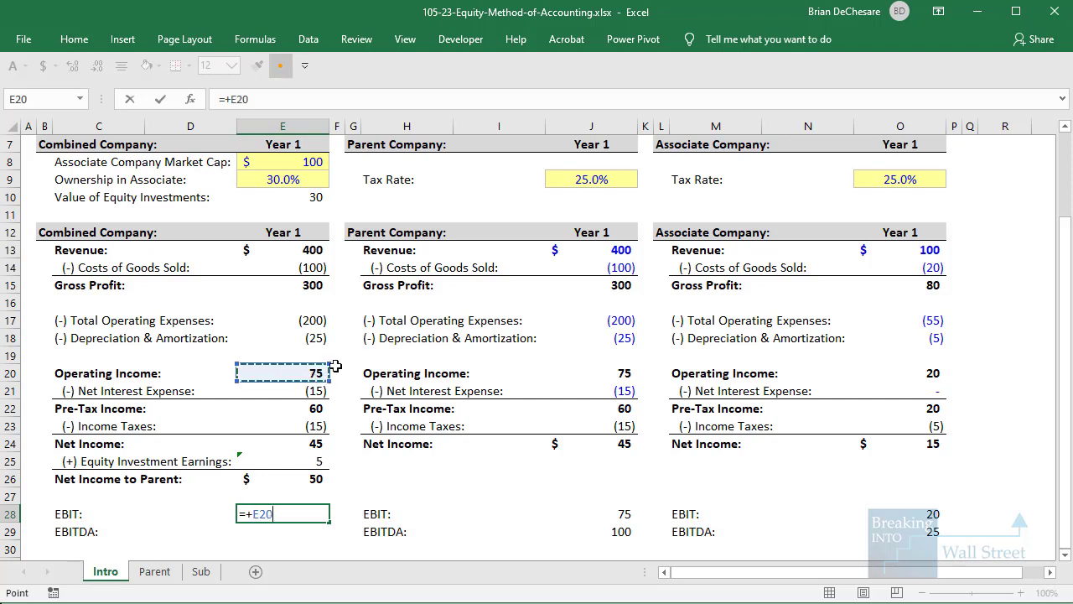
key("Return")
Step: Calculate the combined company's EBITDA in E29 as Operating Income minus the negative Depreciation & Amortization in E18
type("=+")
key("Up")
key("Up")
key("Up")
key("Up")
key("Up")
key("Up")
key("Up")
key("Up")
key("Up")
key("Up")
key("Up")
key("Down")
key("Down")
type("-")
left_click(322, 334)
scroll(325, 334, "down", 2)
key("ctrl+Return")
Step: Compare EBIT and EBITDA of the combined and parent companies, and highlight the Equity Investment Earnings and Net Income to Parent rows
left_click(230, 479)
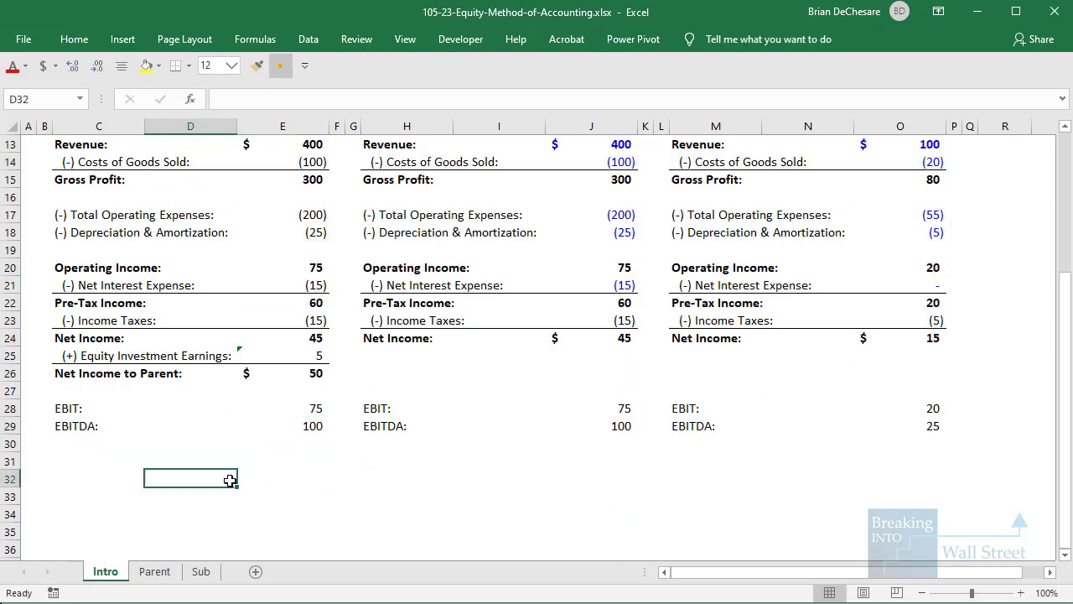
scroll(231, 480, "down", 1)
scroll(172, 489, "up", 2)
mouse_move(42, 442)
left_mouse_down()
mouse_move(352, 514)
mouse_move(344, 507)
left_mouse_up()
left_click_drag(339, 439, 644, 506)
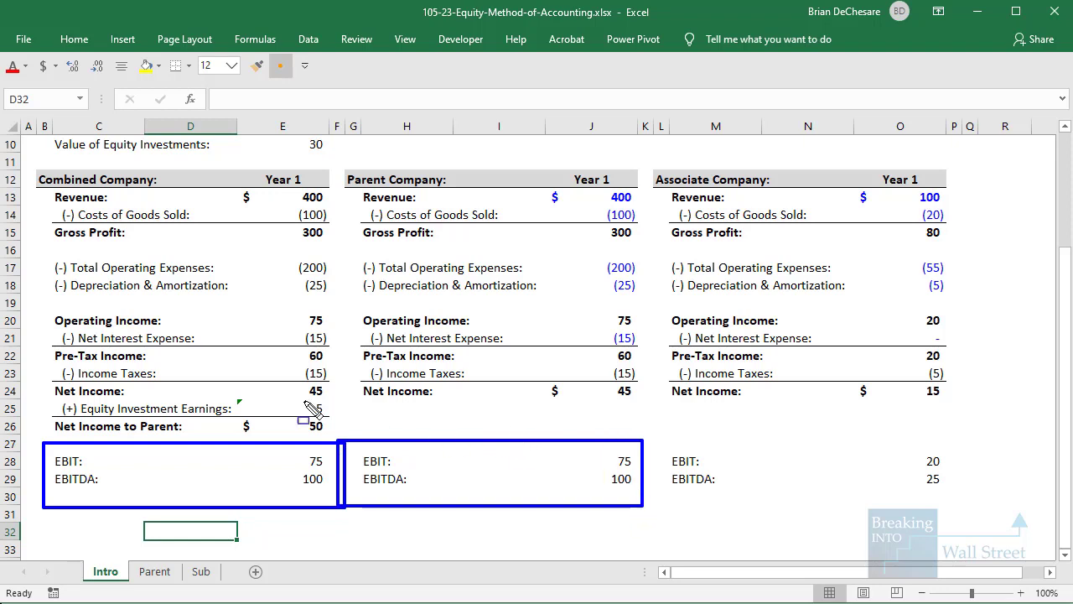
key("Escape")
left_click_drag(92, 411, 305, 426)
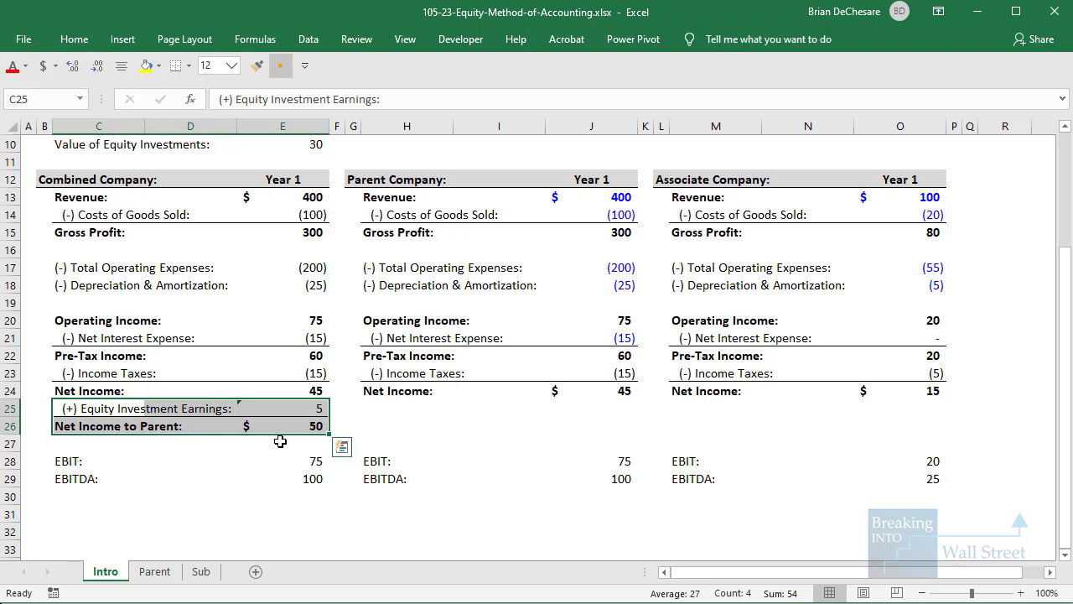
Step: Dismiss the error-checking flag on the Equity Investment Earnings cell E25
left_click(290, 409)
left_click(228, 408)
left_click(277, 489)
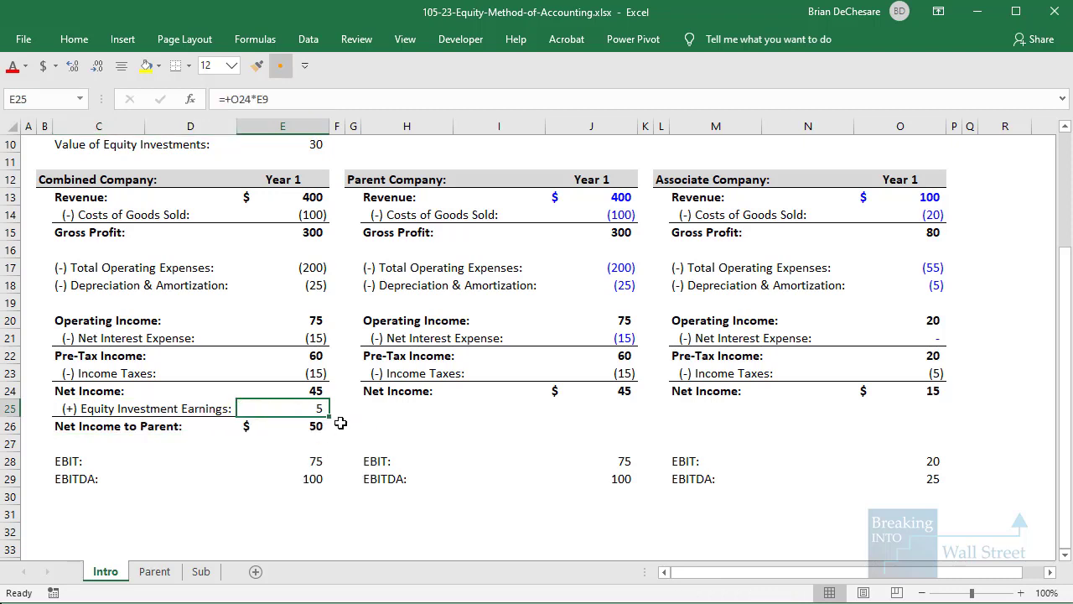
left_click(340, 426)
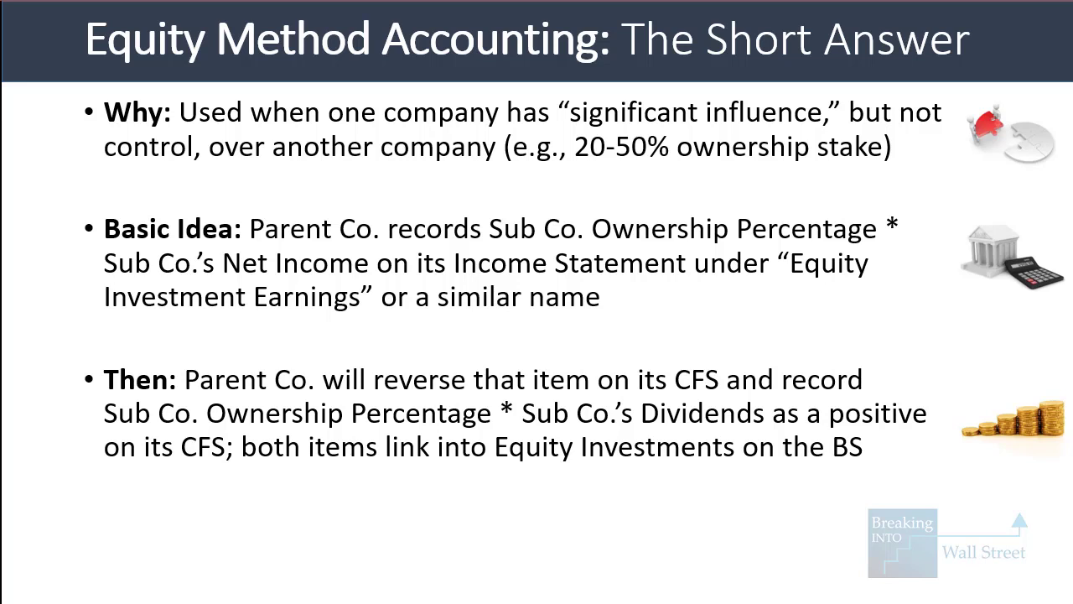
key("Right")
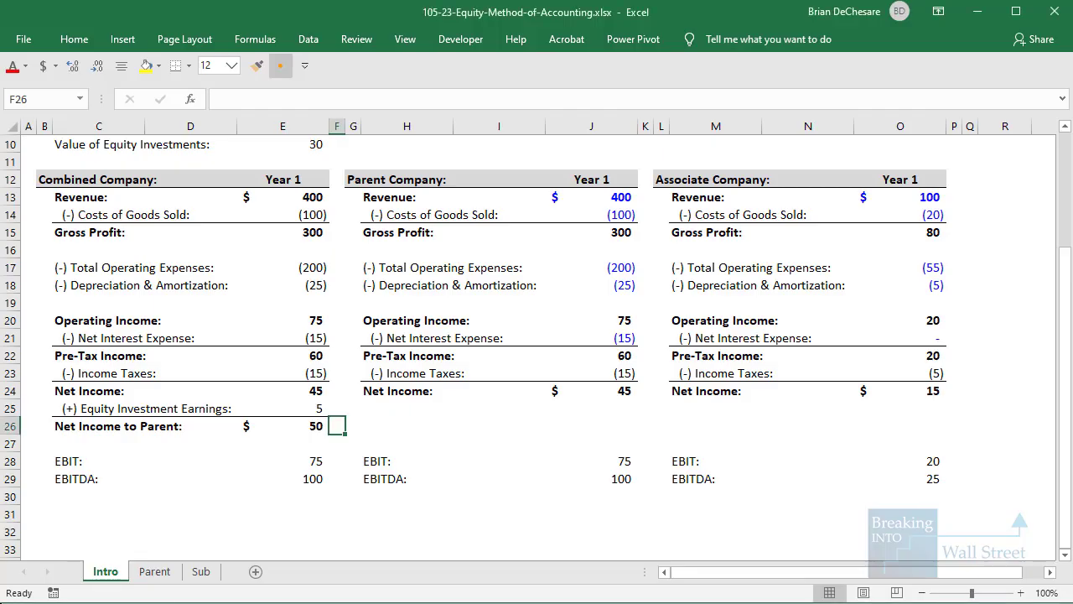
Step: Examine the Parent sheet's income statement, balance sheet and cash flow statement
left_click(154, 571)
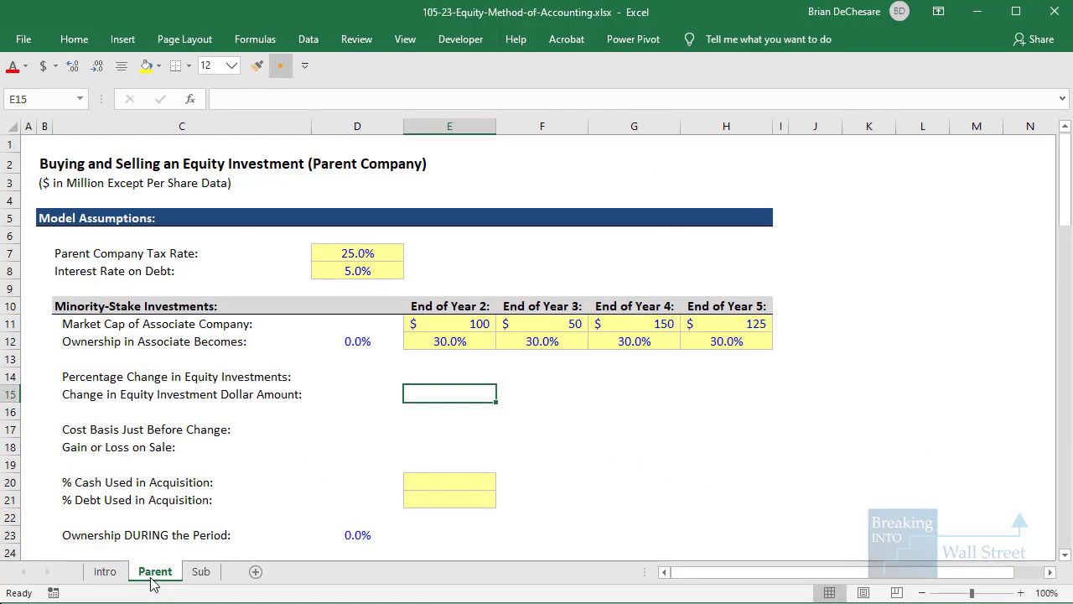
left_click(201, 571)
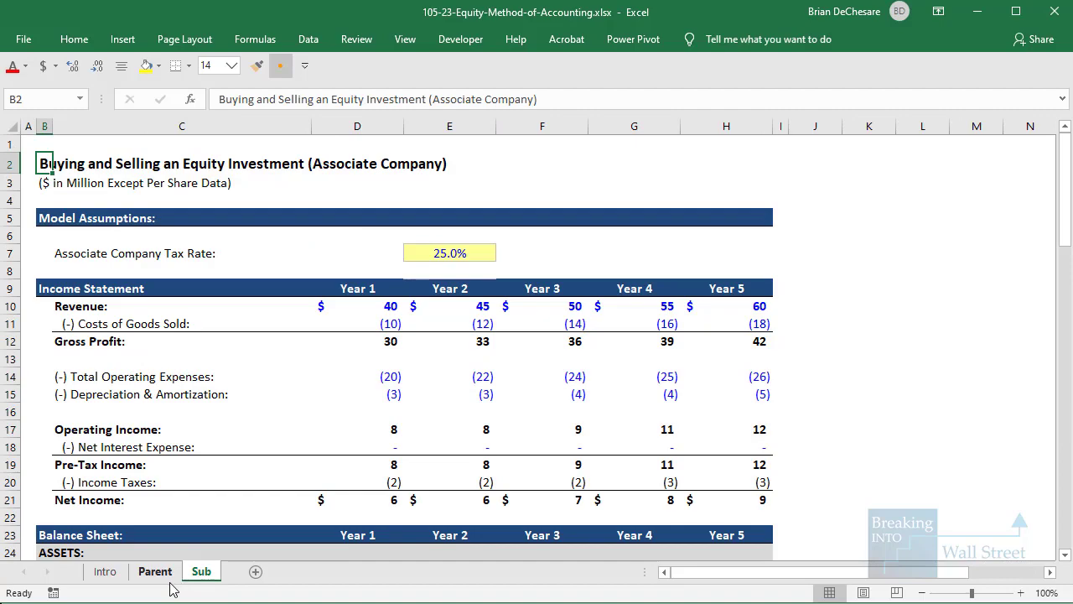
left_click(154, 570)
scroll(254, 441, "down", 6)
left_click_drag(34, 247, 835, 525)
scroll(80, 407, "down", 4)
scroll(120, 486, "down", 13)
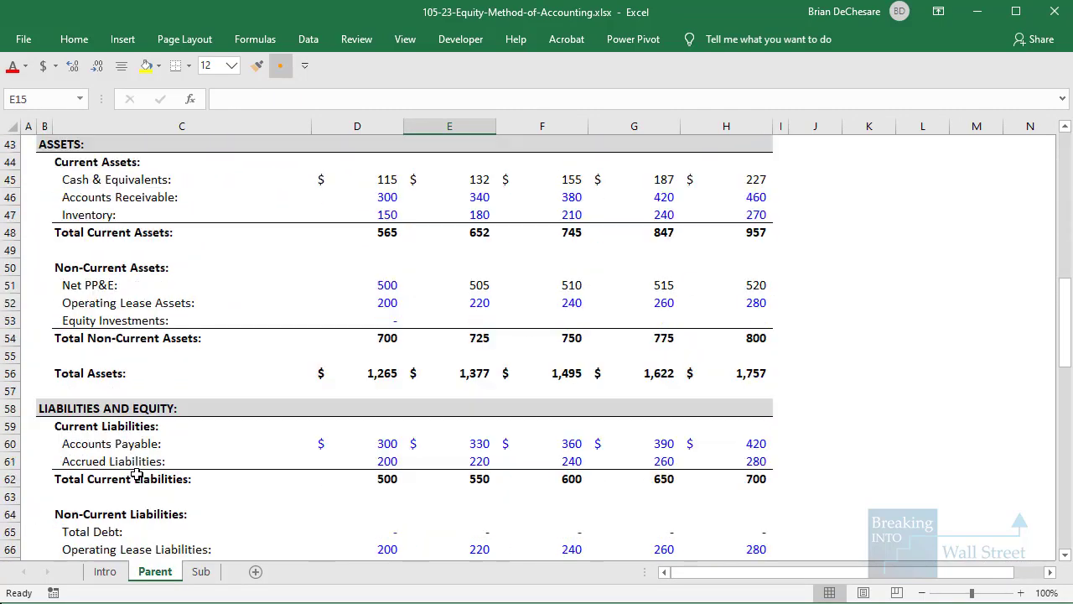
left_click_drag(58, 302, 840, 472)
scroll(295, 498, "up", 13)
Step: Examine the Sub sheet's income statement, balance sheet and cash flow statement for the associate company
left_click(203, 575)
left_click_drag(92, 286, 707, 411)
scroll(379, 387, "down", 3)
left_click_drag(67, 373, 751, 527)
scroll(51, 327, "down", 14)
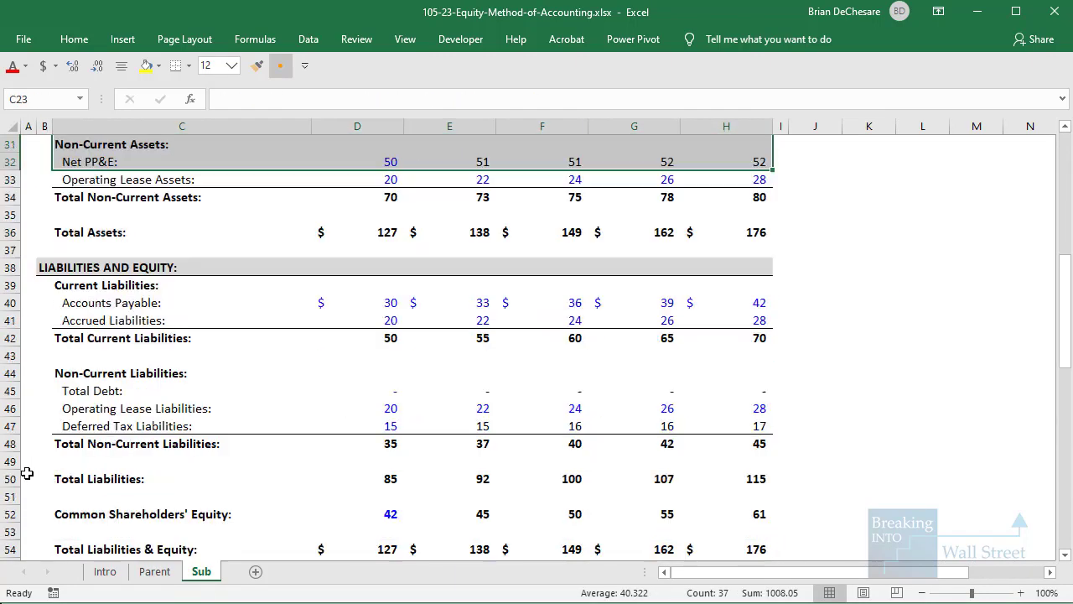
left_click_drag(46, 250, 730, 408)
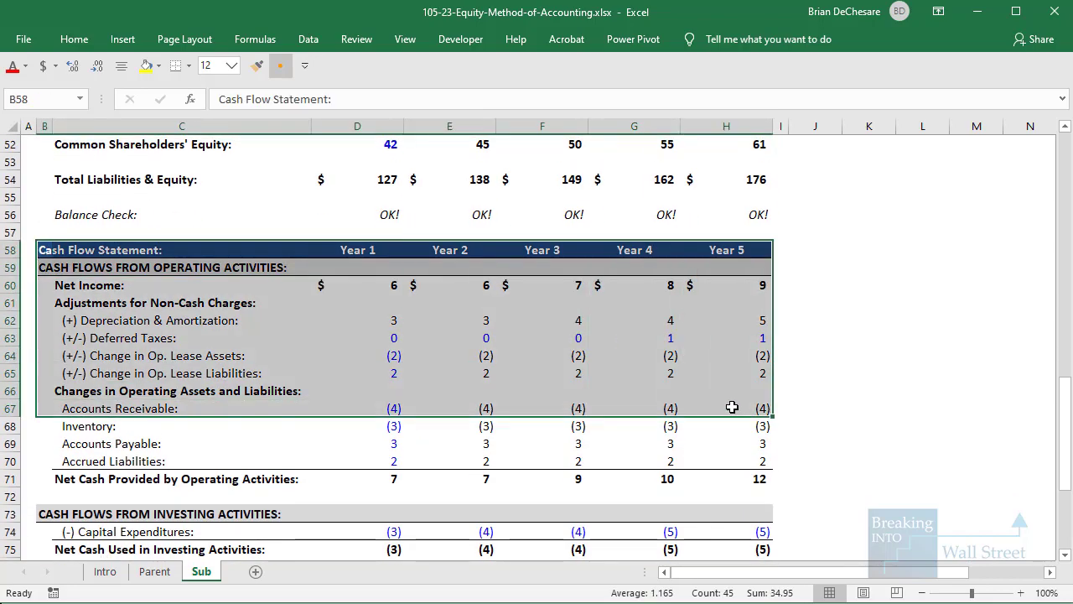
scroll(249, 336, "up", 17)
left_click_drag(38, 289, 748, 498)
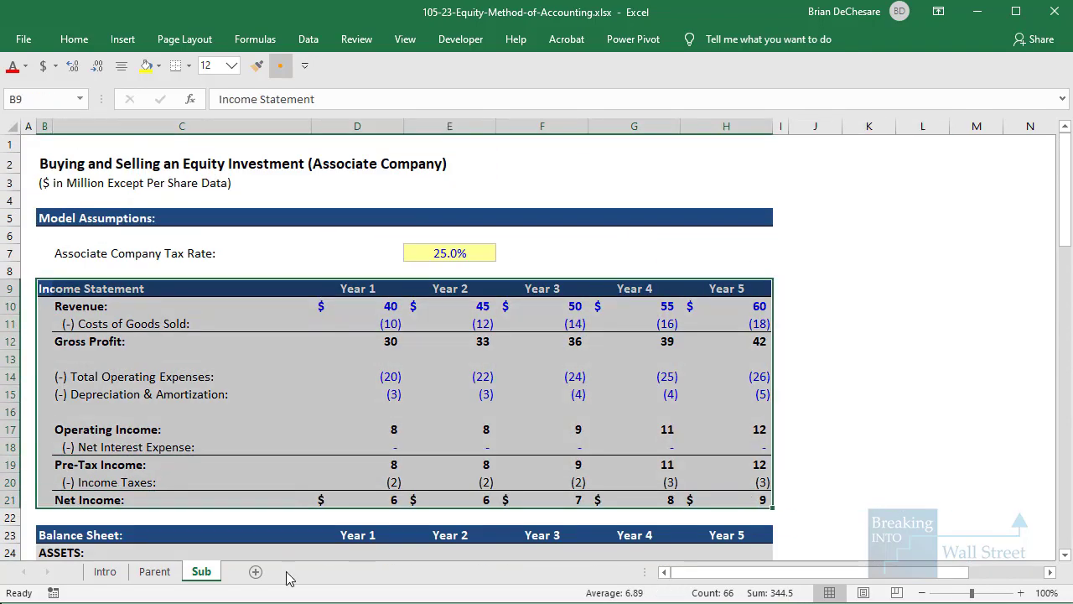
Step: Compare the Year 1 to Year 5 revenue on the Parent and Sub sheets, ending at the Parent sheet's model assumptions
left_click(154, 571)
scroll(423, 352, "up", 6)
scroll(423, 352, "down", 3)
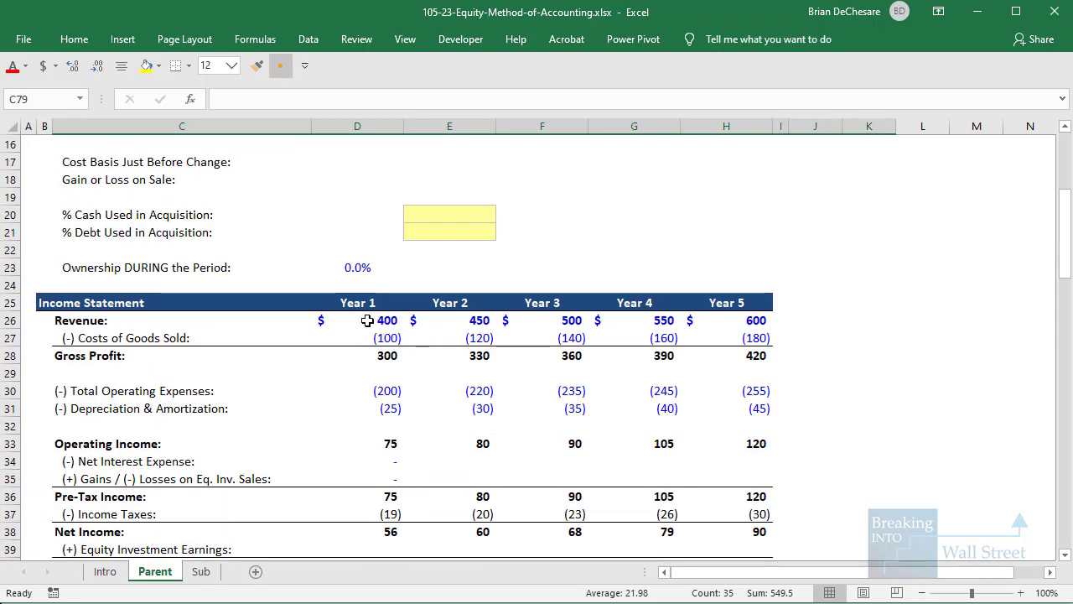
mouse_move(310, 315)
left_mouse_down()
mouse_move(791, 306)
mouse_move(801, 332)
left_mouse_up()
key("Escape")
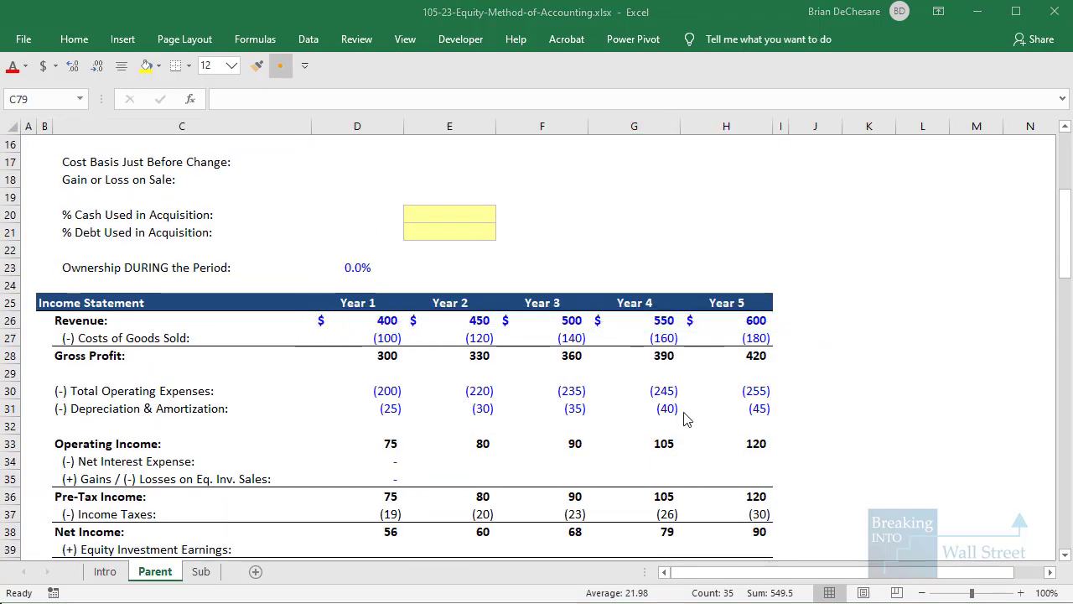
left_click(200, 571)
left_click(307, 462)
mouse_move(312, 298)
left_mouse_down()
mouse_move(779, 285)
mouse_move(824, 319)
left_mouse_up()
key("Escape")
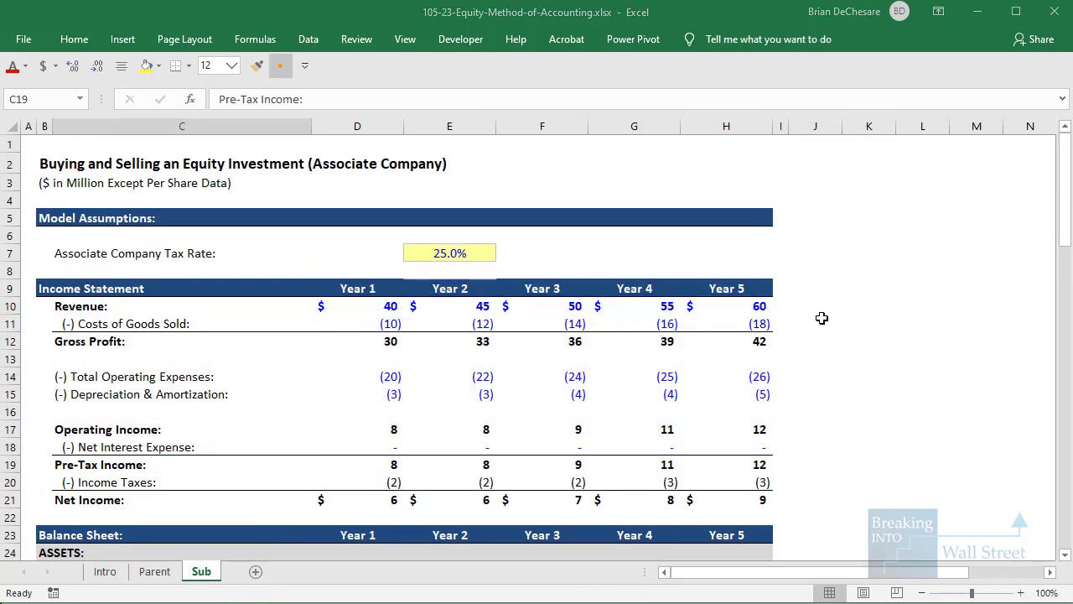
left_click(155, 571)
scroll(191, 509, "up", 4)
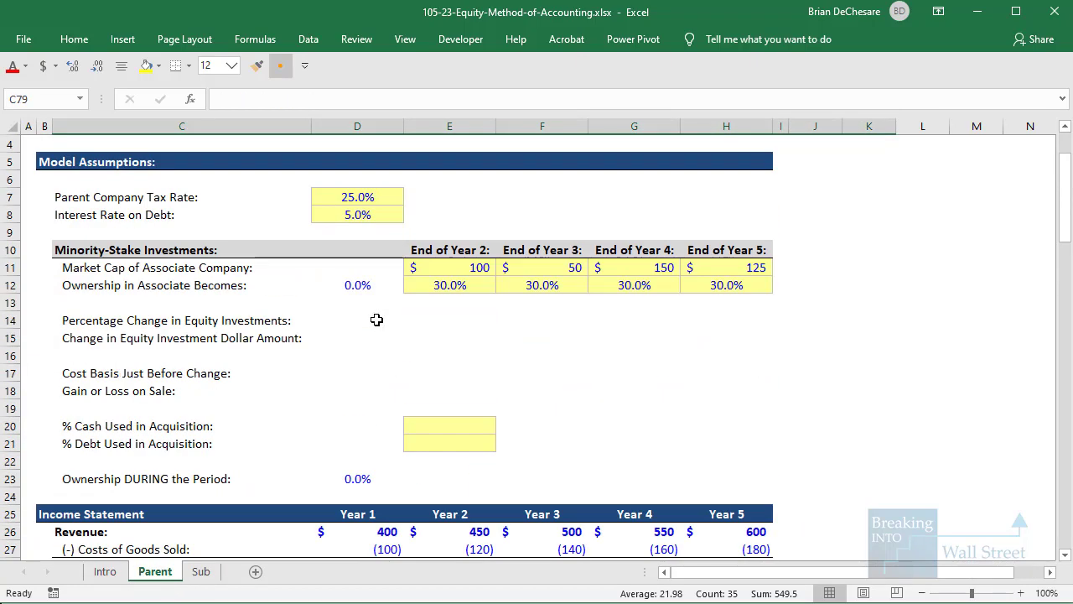
Step: Calculate the Year 2 Percentage Change in Equity Investments in E14 as ownership in E12 minus D12
left_click(445, 285)
key("Up")
key("shift+space")
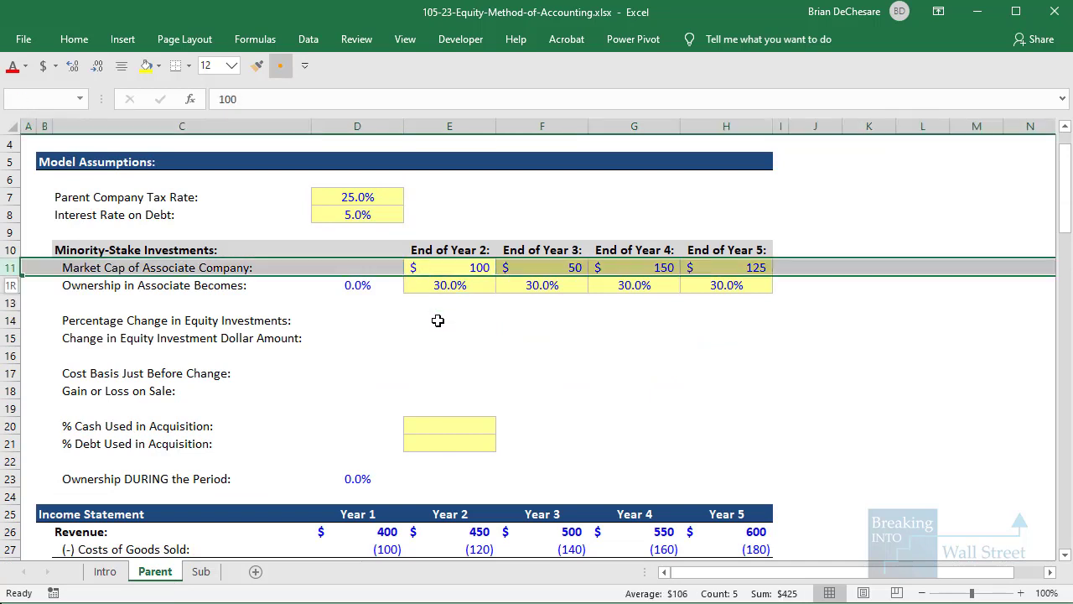
left_click(436, 318)
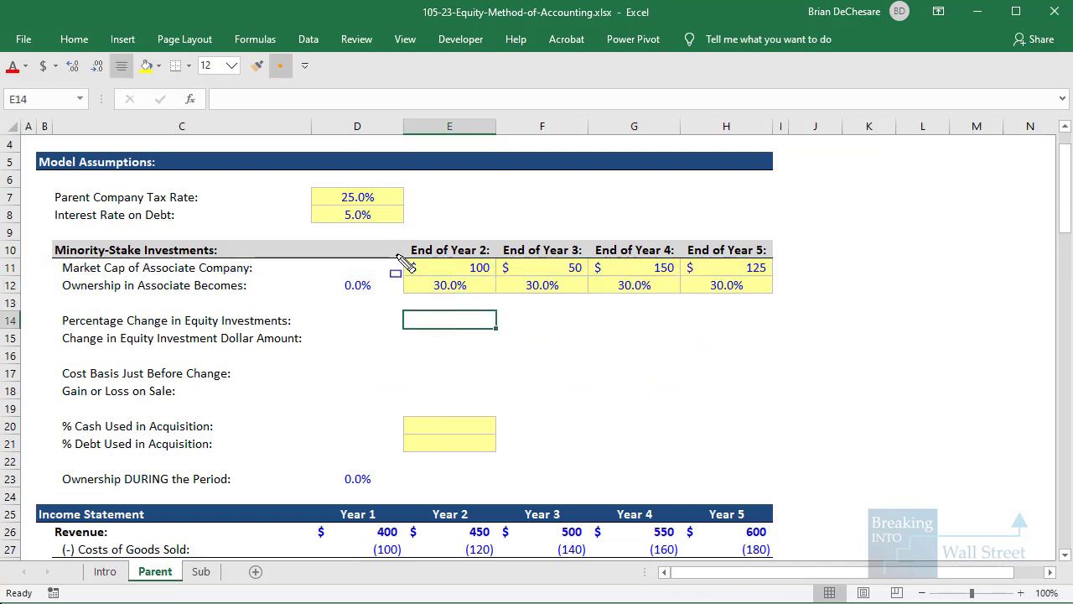
mouse_move(395, 252)
left_mouse_down()
mouse_move(555, 282)
mouse_move(792, 282)
mouse_move(793, 299)
left_mouse_up()
type("=+")
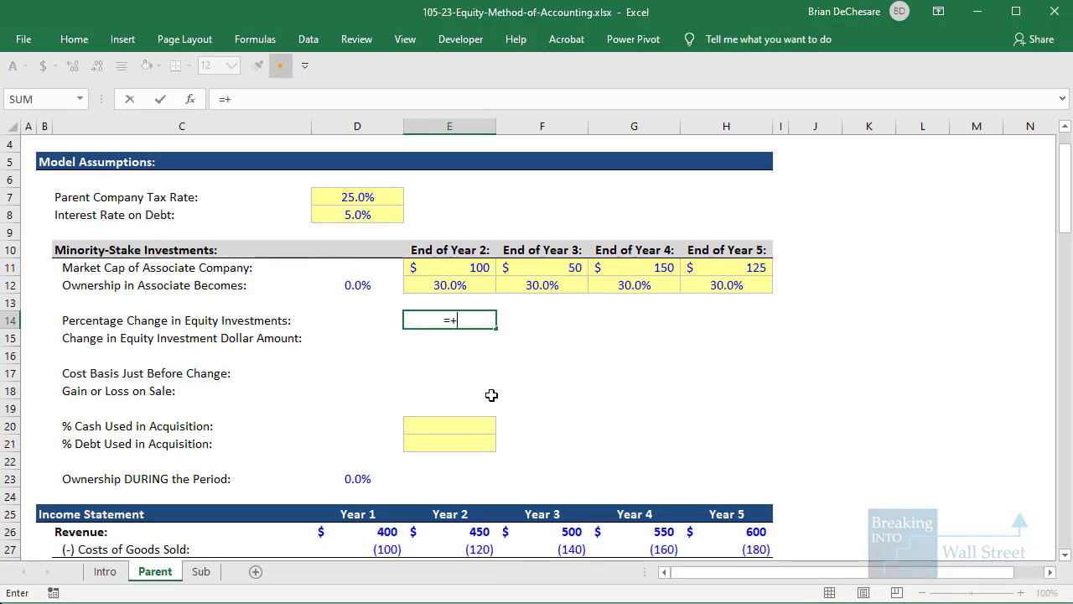
key("Up")
key("Up")
type("-")
key("Left")
key("Left")
key("Up")
key("Up")
key("Right")
key("Return")
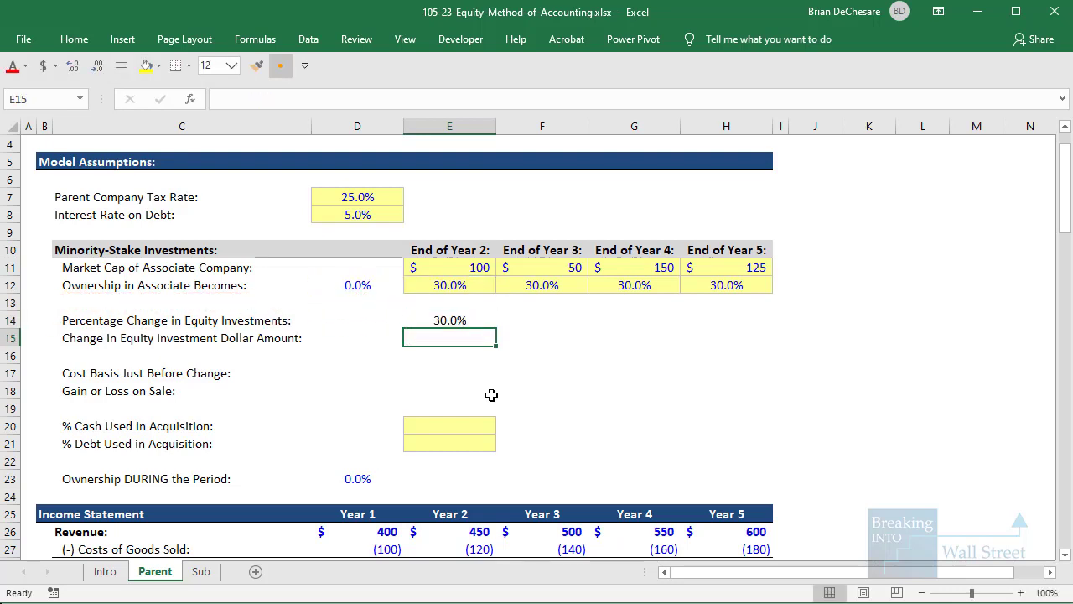
Step: Calculate the Year 2 Change in Equity Investment Dollar Amount in E15 as E14 times the associate's market cap in E11
type("=")
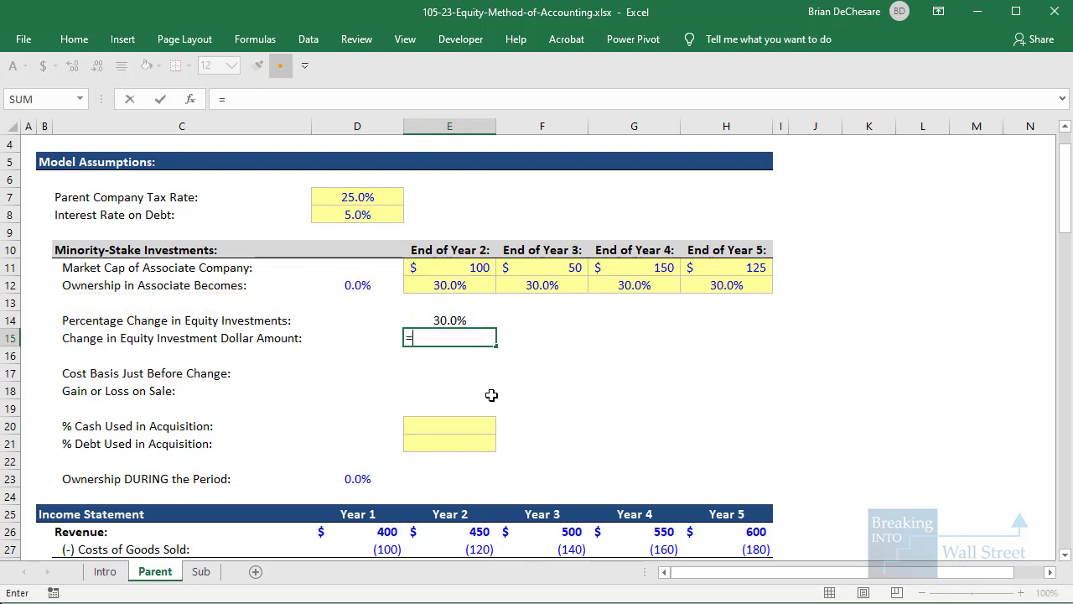
type("+")
key("Up")
type("*")
key("Up")
key("Up")
key("Up")
key("Up")
key("ctrl+Return")
Step: Copy the percentage and dollar change formulas in E14:E15 across through Year 5 in column H
key("Up")
key("shift+Down")
key("shift+Right")
key("shift+Right")
key("shift+Right")
key("ctrl+r")
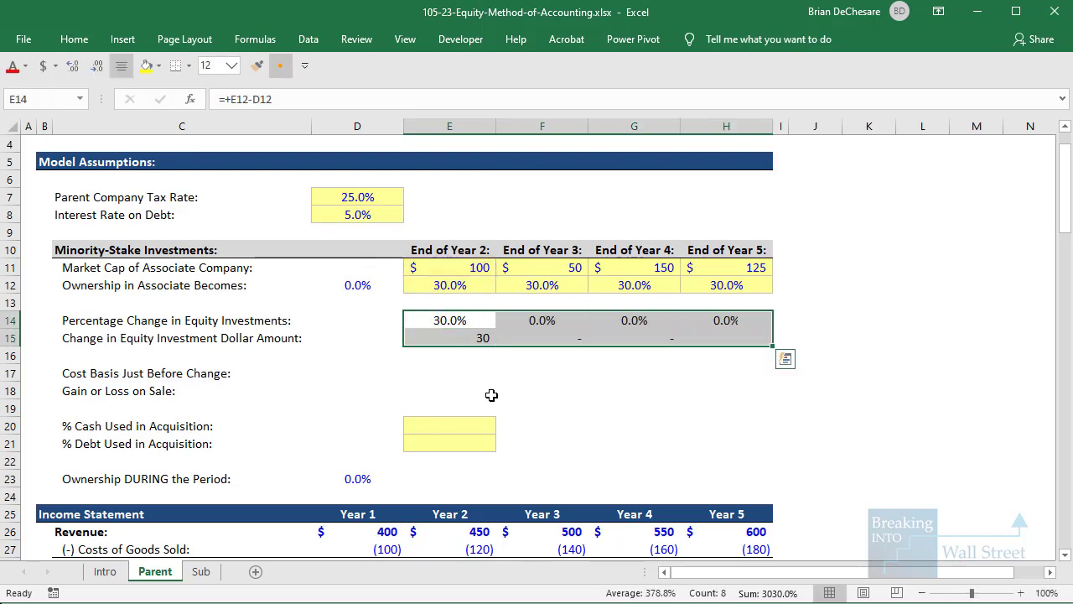
Step: Set % Cash Used in Acquisition in E20 to 50% and calculate % Debt Used in E21 as 1-E20
left_click(444, 429)
scroll(587, 406, "down", 1)
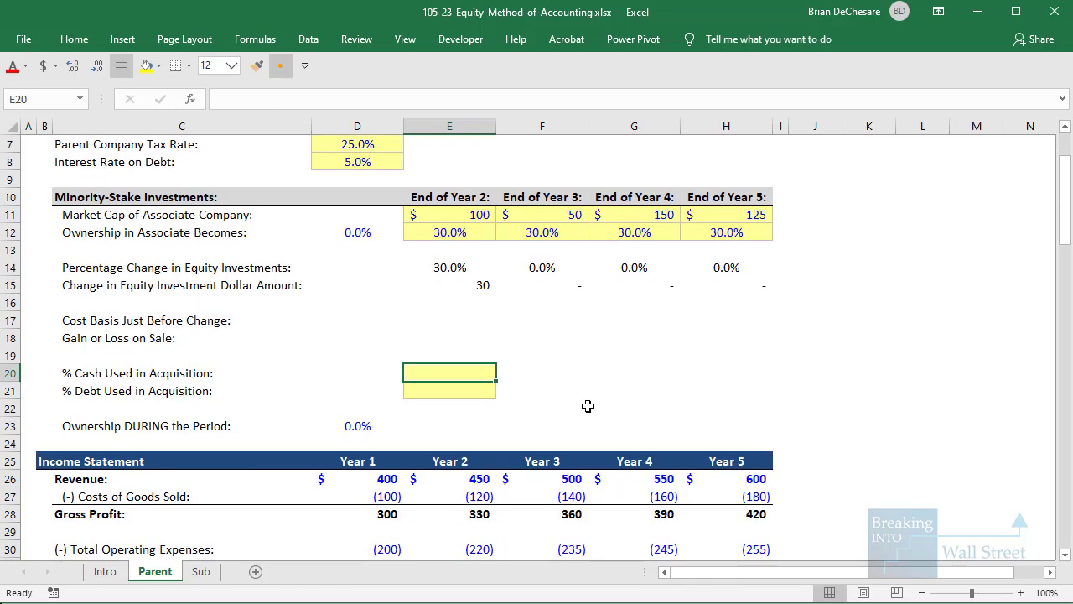
key("shift+space")
key("shift+Down")
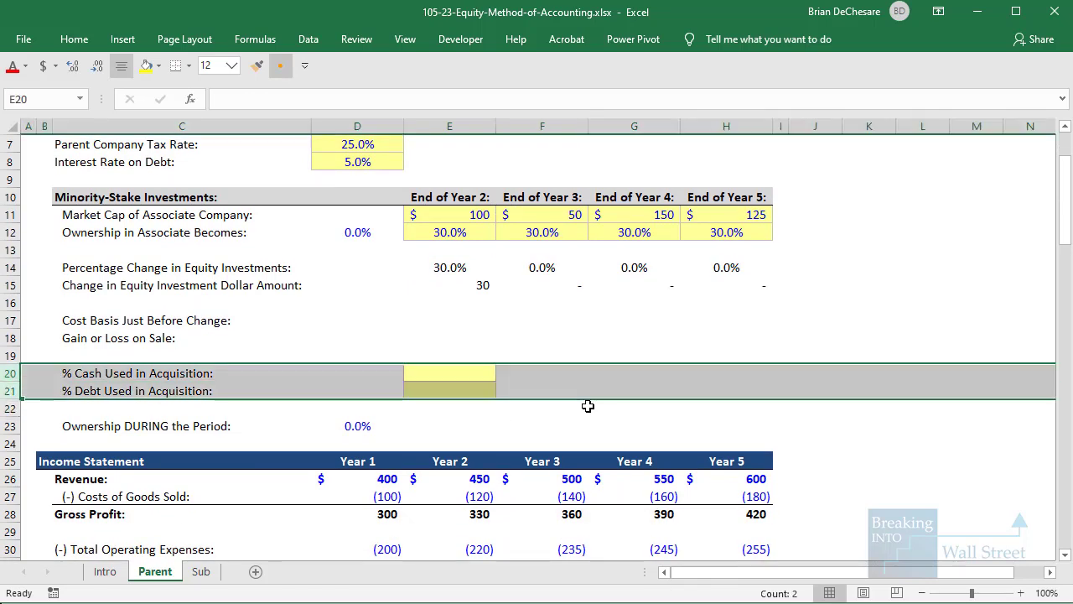
key("Left")
key("Right")
type("50%")
key("Return")
type("=1-")
key("Up")
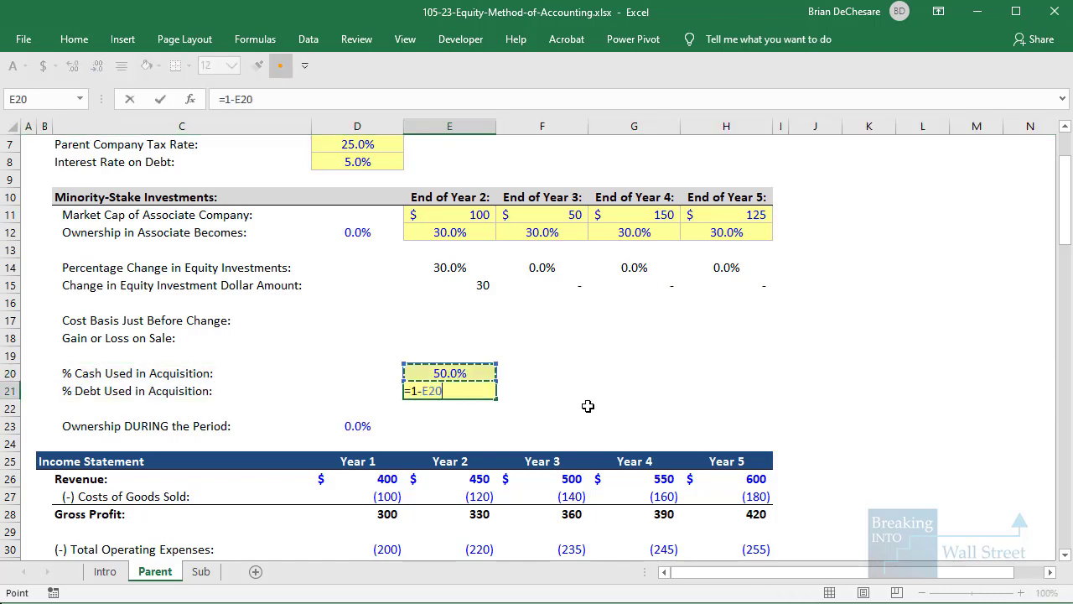
key("Tab")
Step: Link F20 to E20 and paste only that formula across the cash and debt percentages in F20:H21
key("Up")
type("=+")
key("Left")
key("ctrl+Return")
key("ctrl+c")
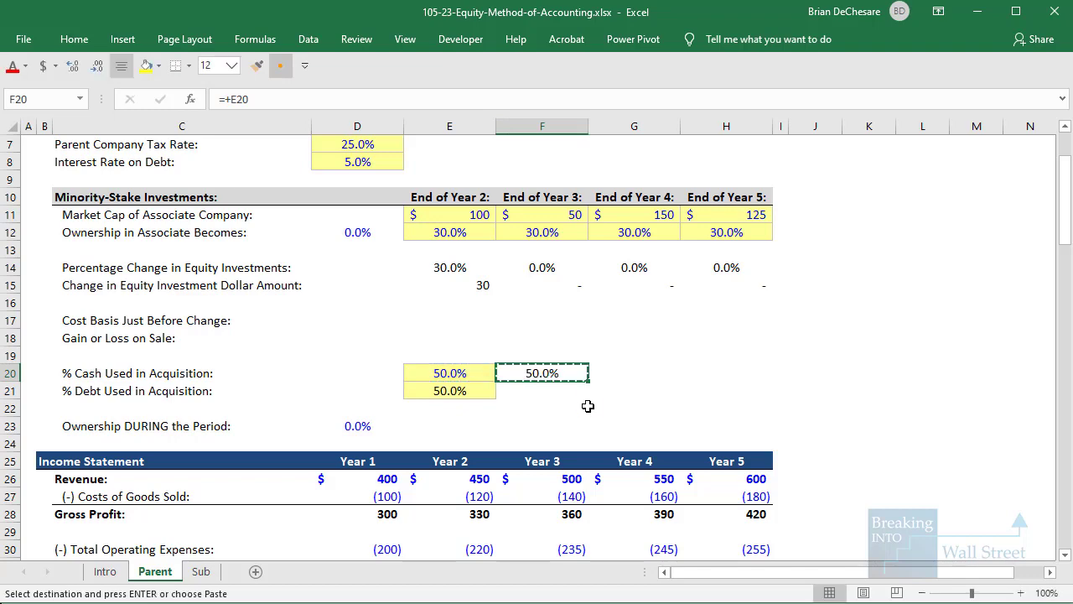
key("shift+Down")
key("shift+Right")
key("shift+Right")
key("alt+e")
key("s")
key("f")
key("Return")
key("Escape")
Step: Link the Year 2 Ownership DURING the Period in E23 to the prior period's ending ownership in D12
key("Left")
key("Down")
key("Down")
key("Down")
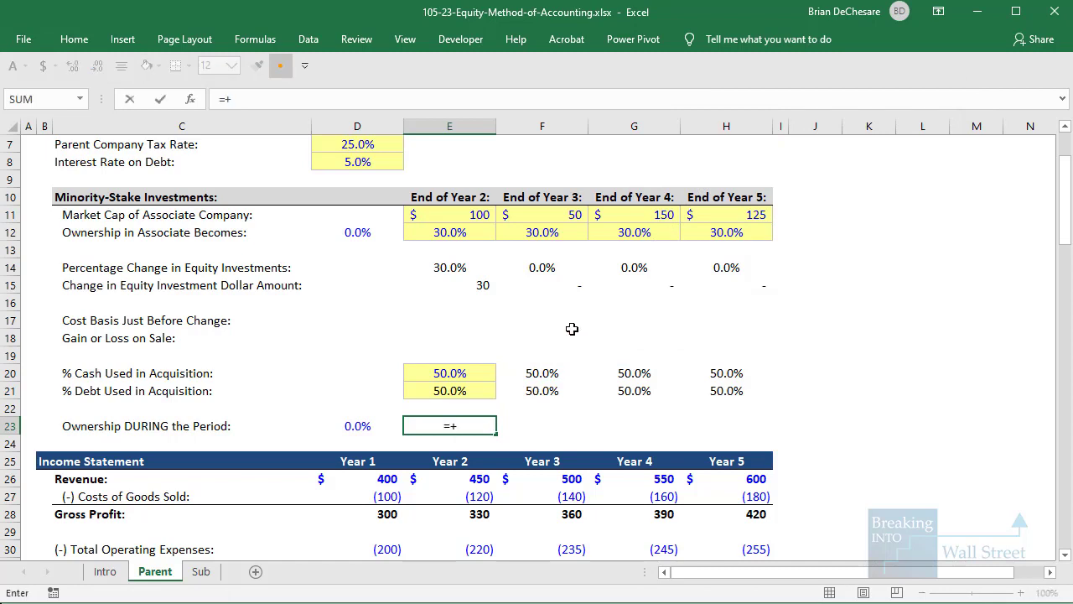
left_click_drag(327, 188, 794, 247)
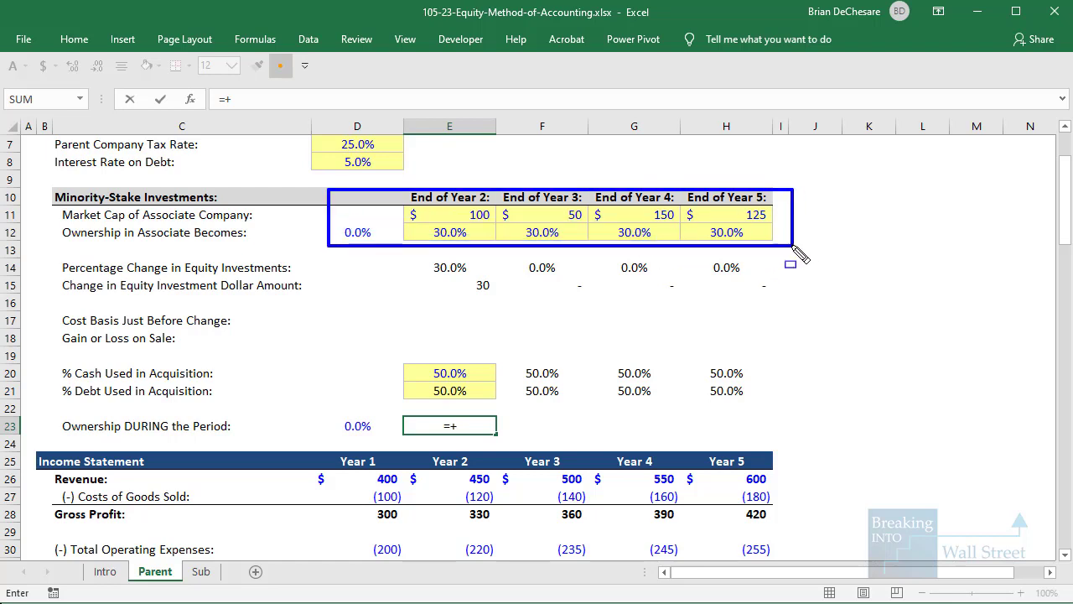
key("Escape")
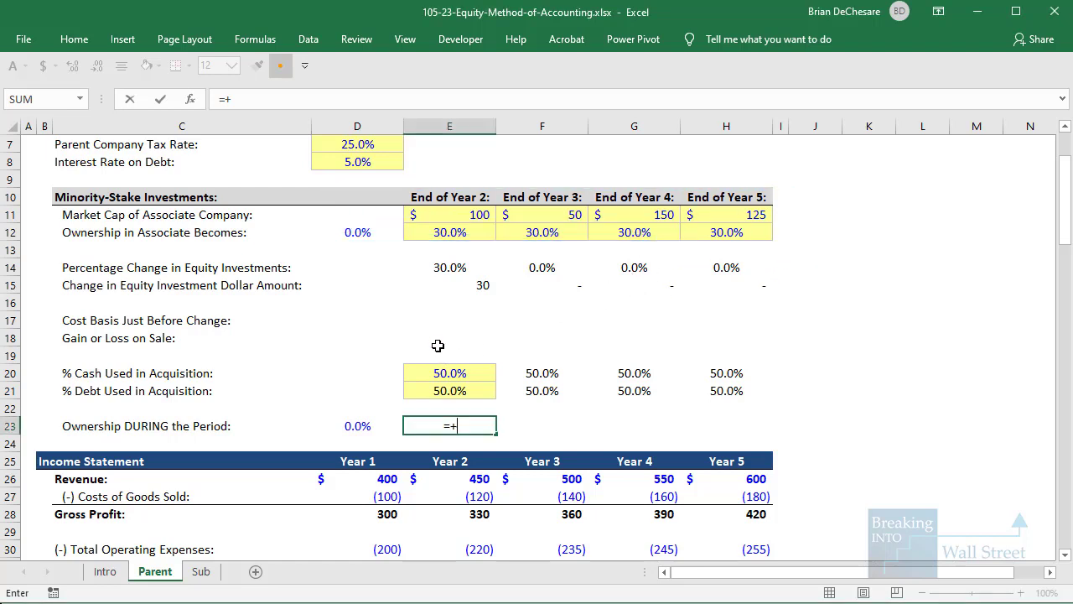
left_click(366, 234)
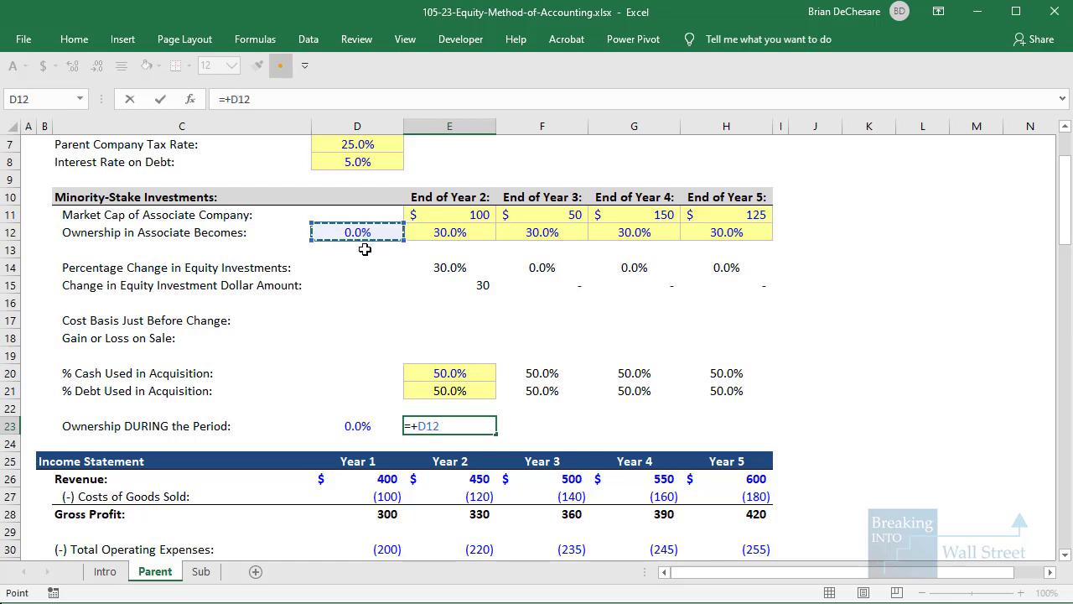
key("ctrl+Return")
Step: Copy the Ownership DURING the Period formula from E23 across through Year 5 in H23
key("shift+Right")
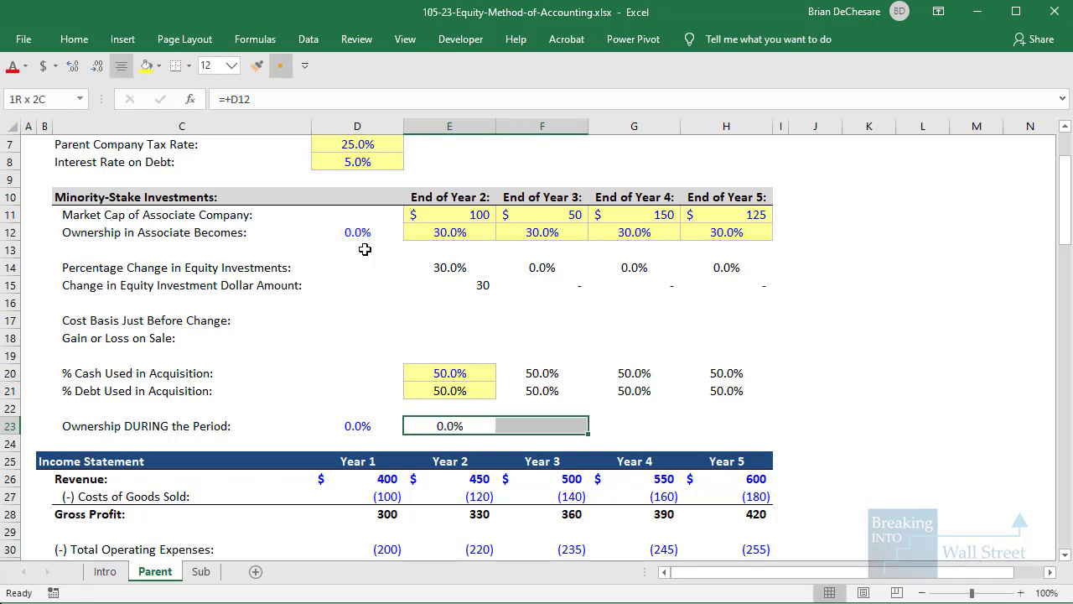
key("shift+Right")
key("shift+Right")
key("shift+Right")
key("shift+Left")
key("ctrl+r")
key("Down")
key("Up")
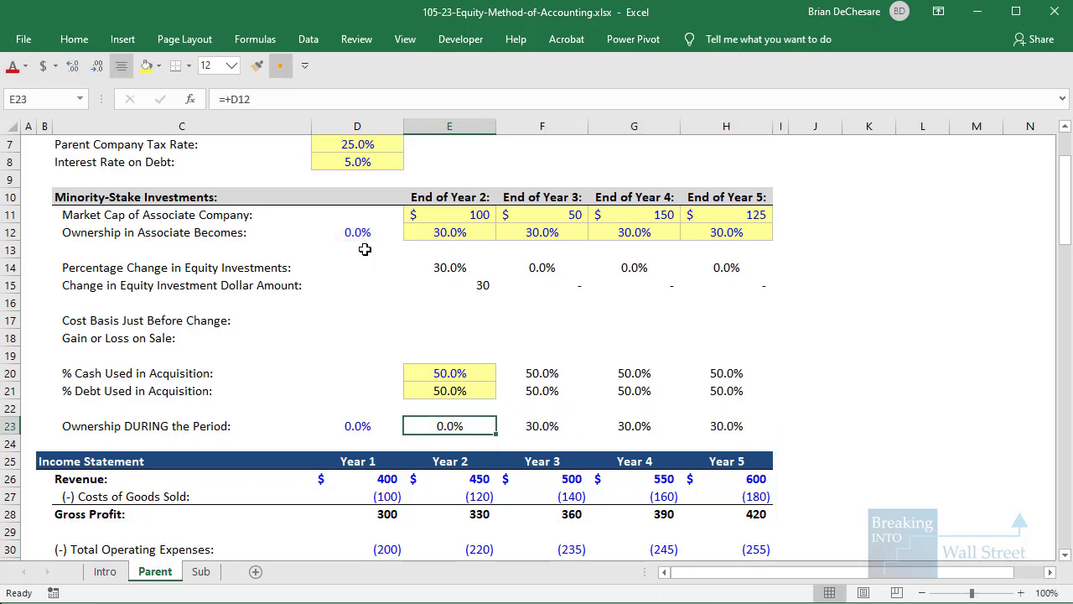
Step: Link Purchase / Sale of Equity Investments in D98 of the cash flow statement to the negative of D15
scroll(352, 305, "down", 7)
scroll(349, 306, "down", 8)
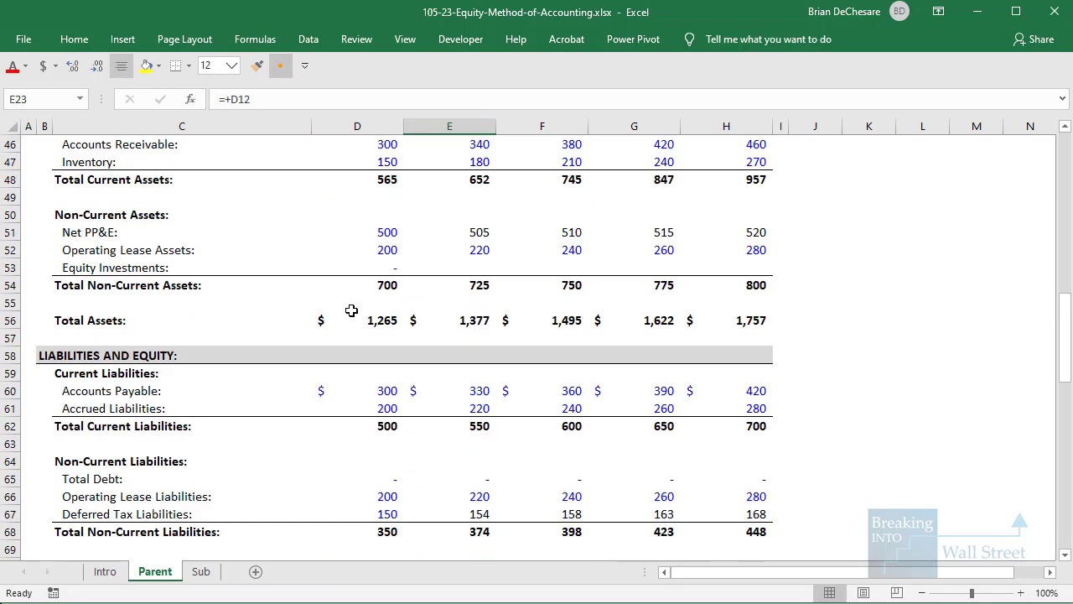
left_click(393, 373)
scroll(394, 373, "down", 11)
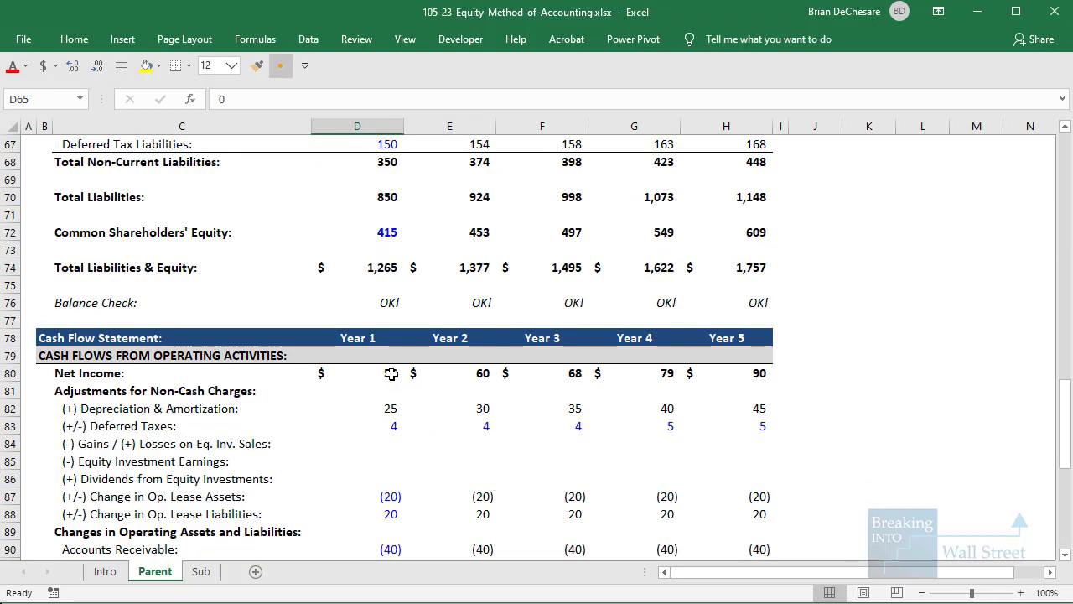
left_click(391, 375)
key("ctrl+shift+Right")
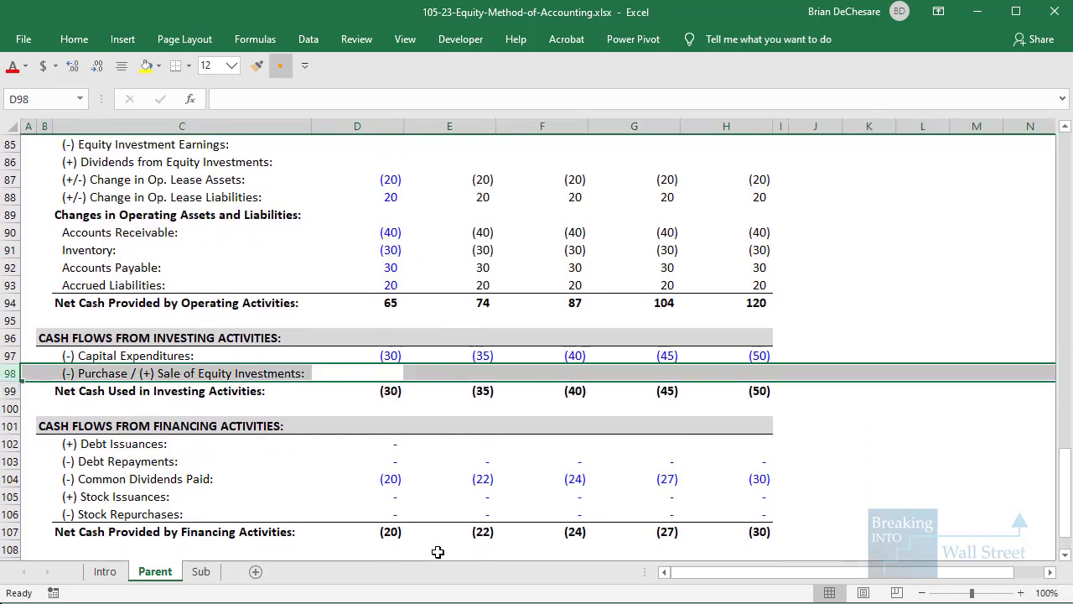
key("Down")
key("Up")
type("=-")
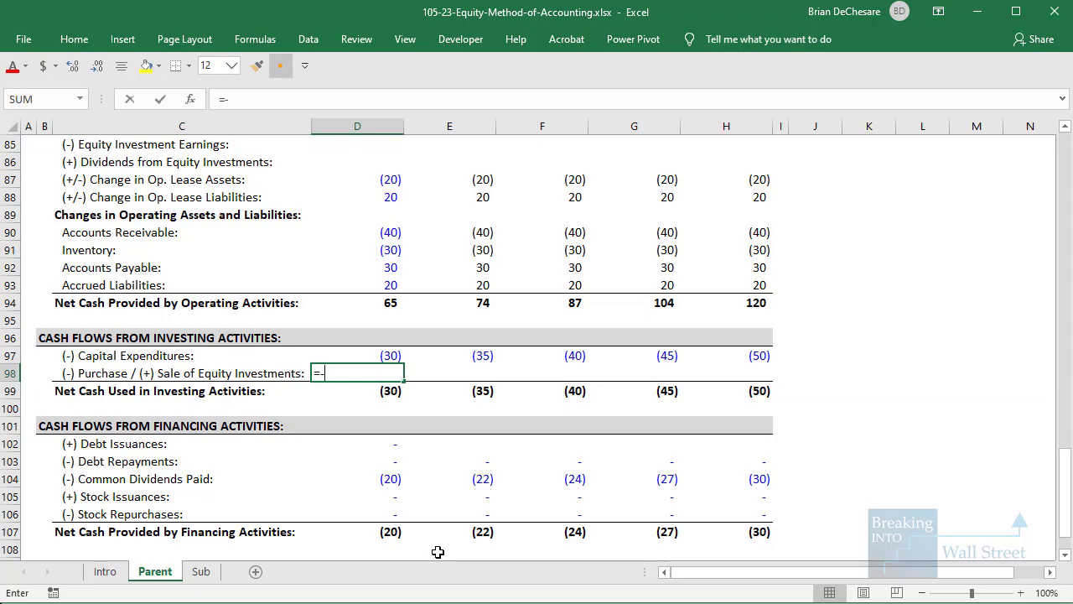
scroll(389, 367, "up", 18)
scroll(388, 367, "up", 9)
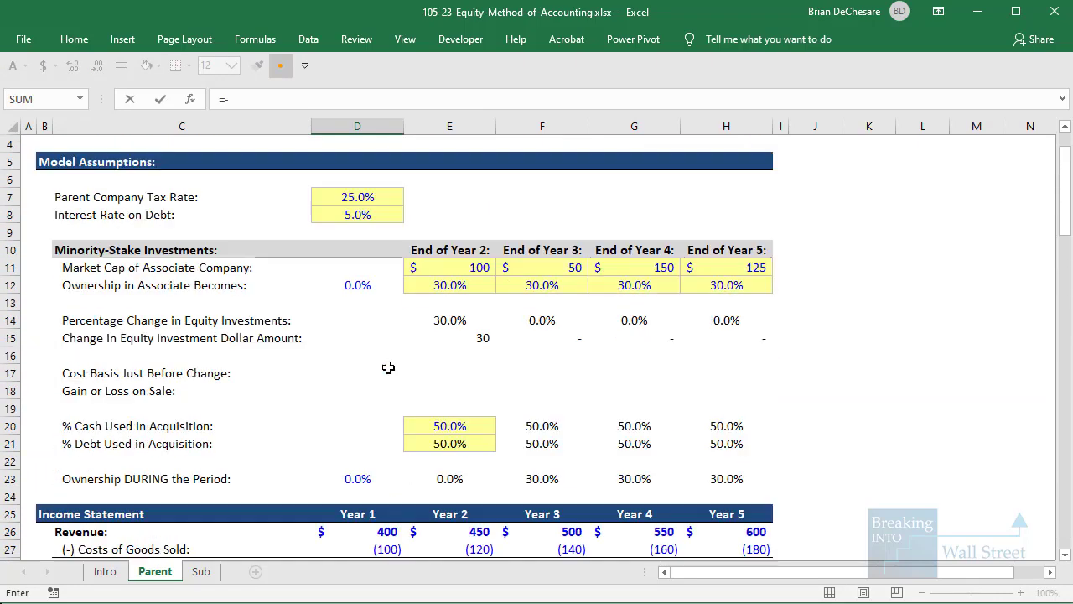
left_click(377, 337)
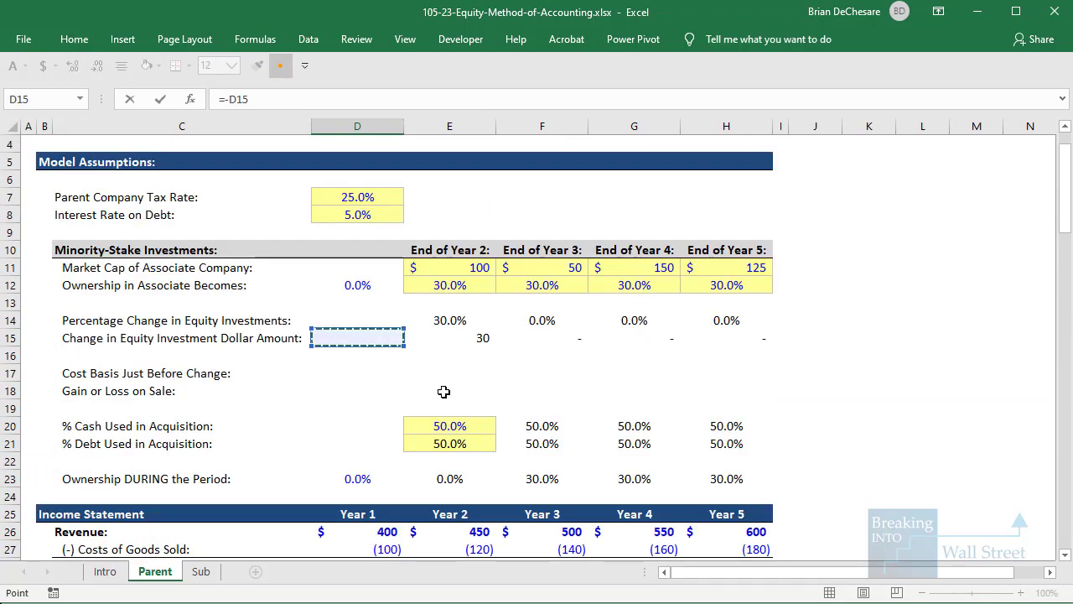
key("ctrl+Return")
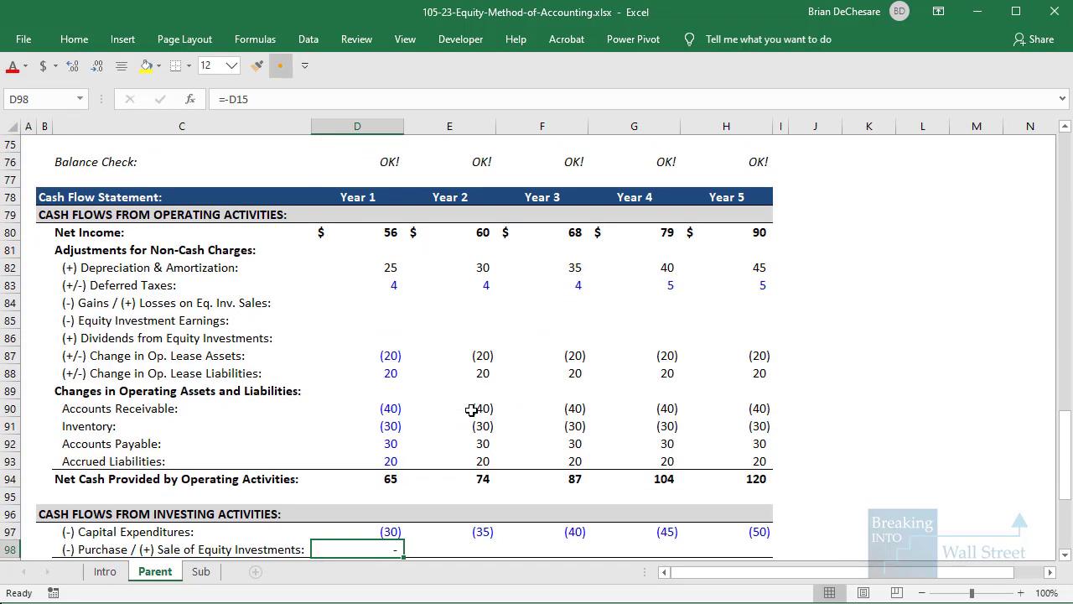
Step: Copy the Purchase / Sale of Equity Investments formula from D98 across through Year 5 in H98
key("shift+Right")
key("shift+Right")
key("shift+Right")
key("shift+Right")
key("ctrl+r")
key("Down")
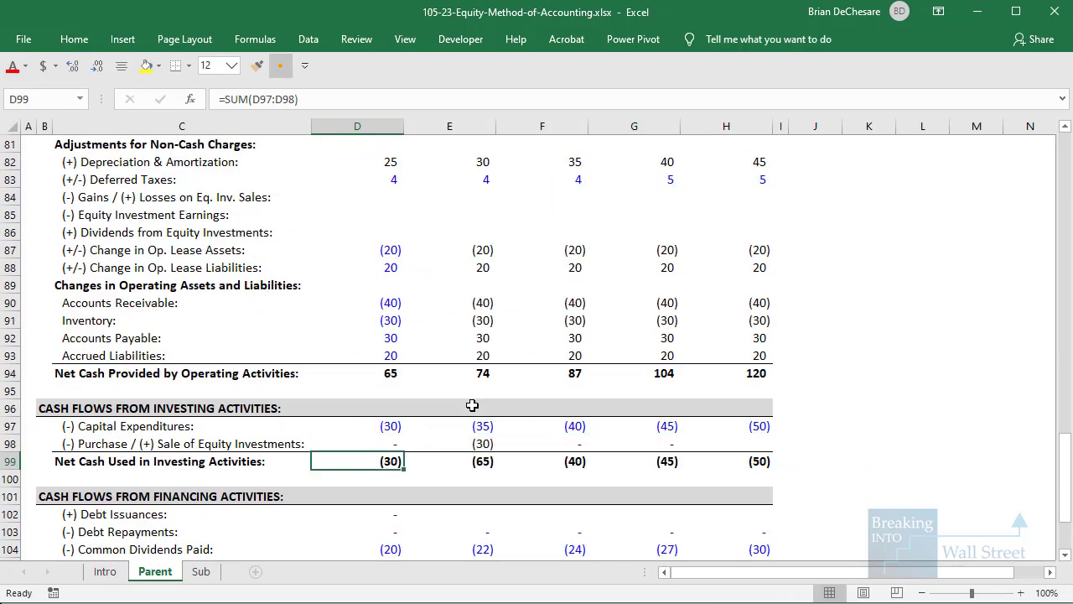
Step: Calculate Year 2 Debt Issuances in E102 with the formula =MAX(E15,0)*E21
key("Up")
key("Right")
scroll(472, 405, "down", 2)
key("shift+space")
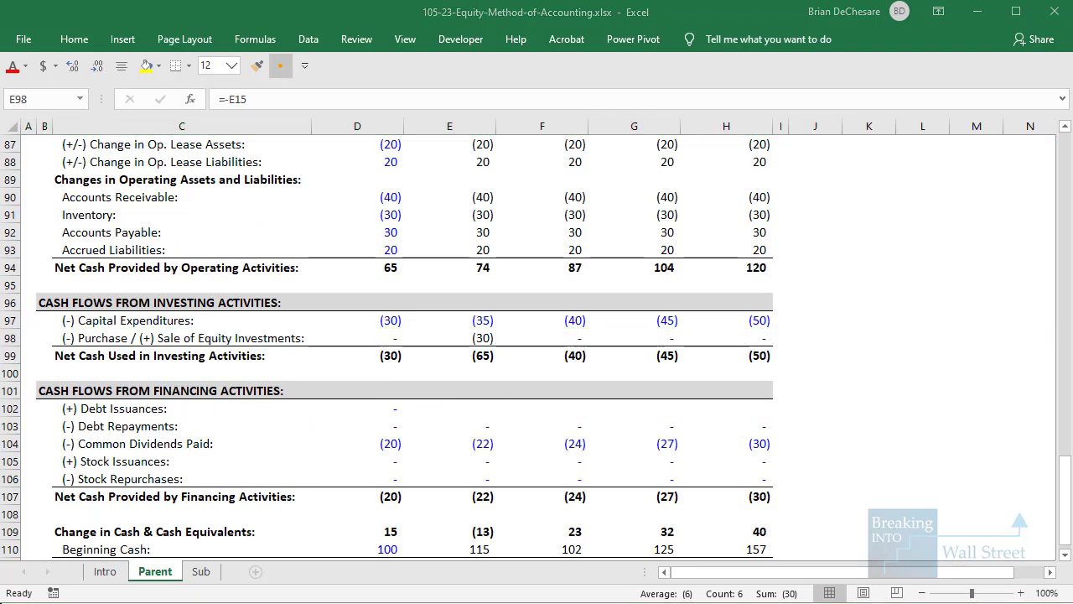
key("Down")
key("Down")
key("Down")
key("Down")
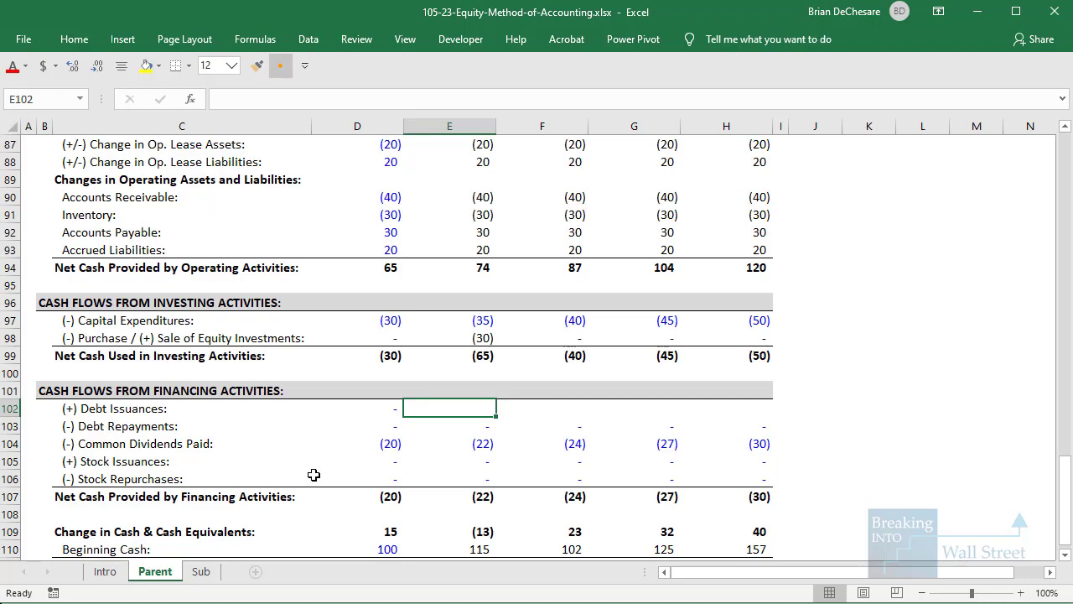
type("=MAX(")
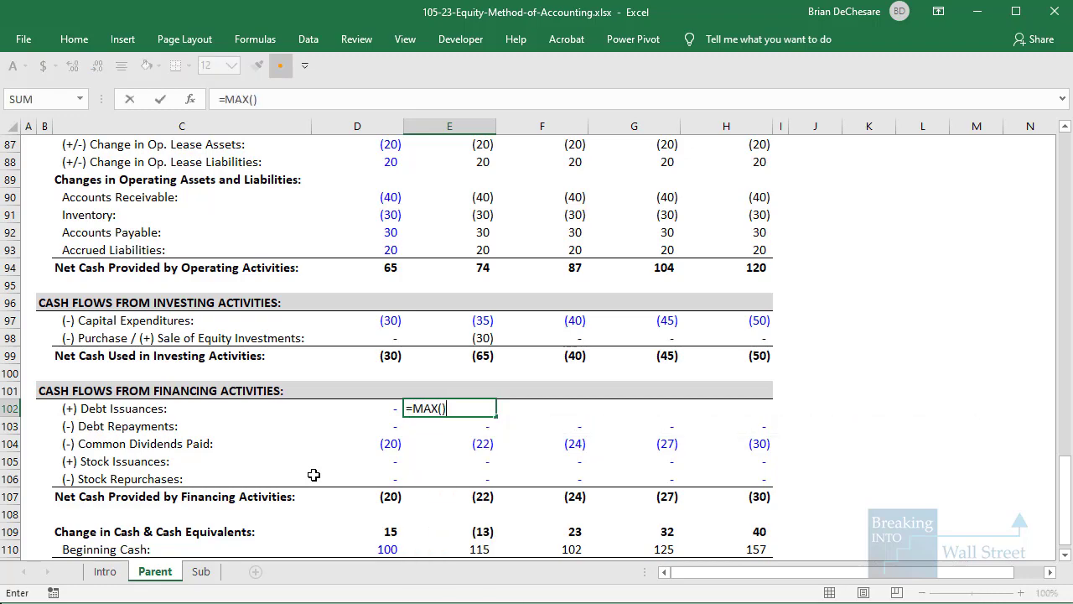
scroll(314, 475, "up", 20)
scroll(339, 434, "up", 6)
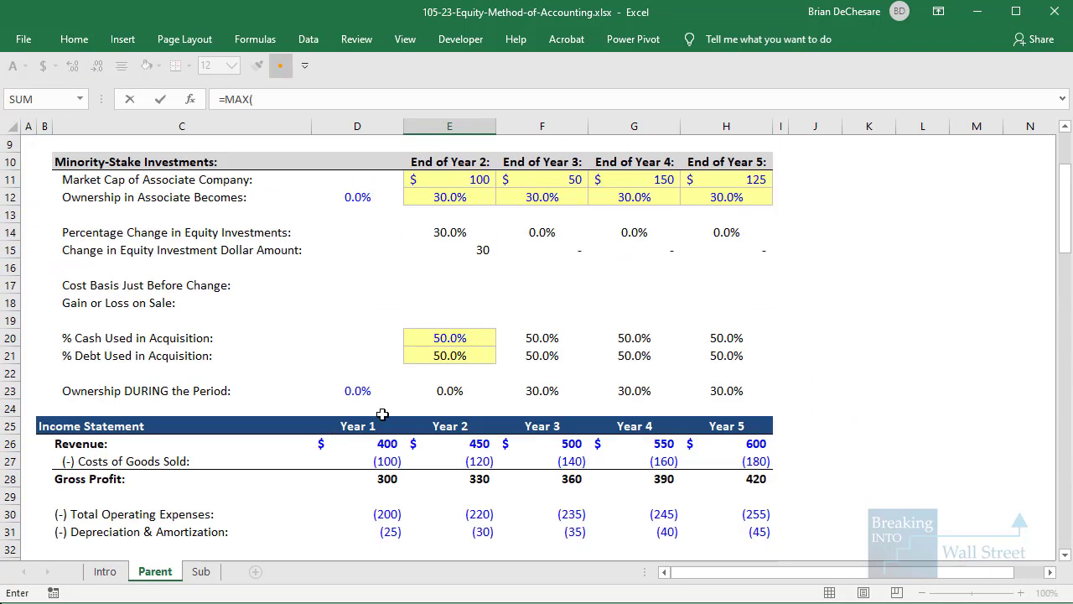
left_click(473, 245)
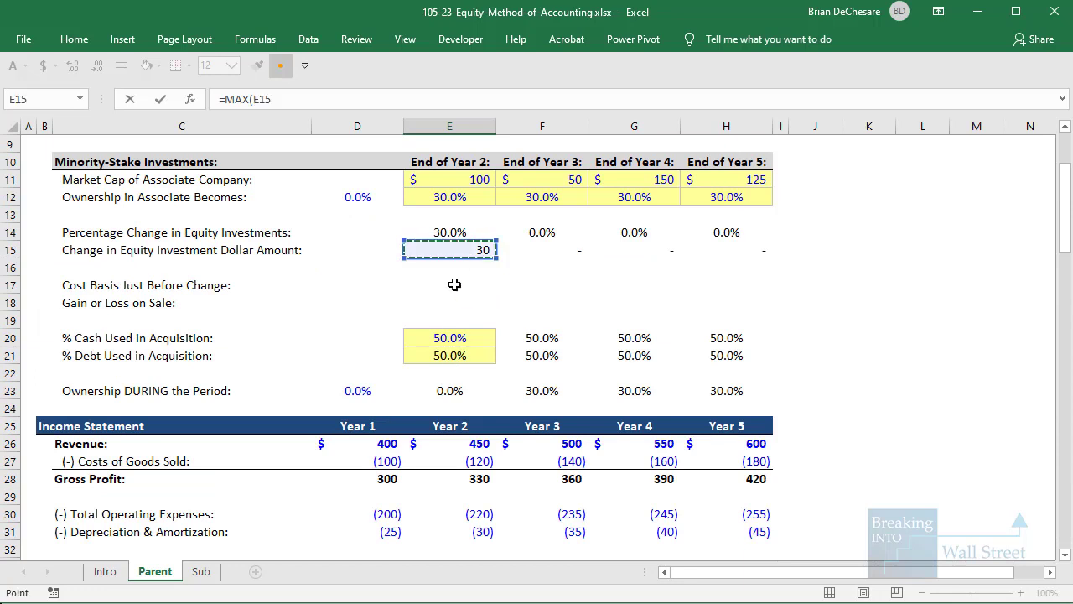
type(",0")
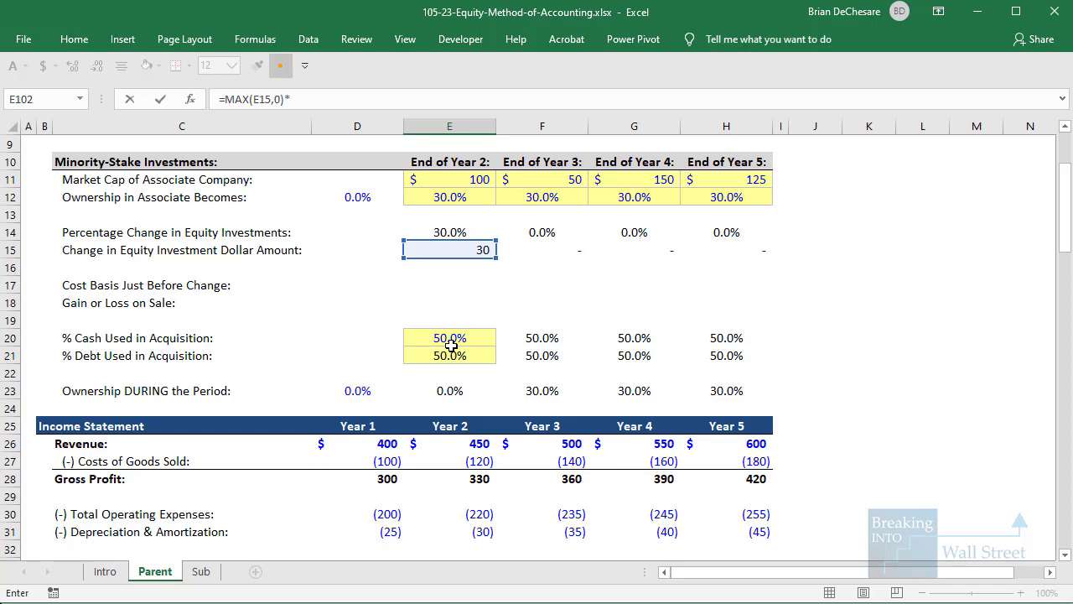
type(")*")
left_click(457, 359)
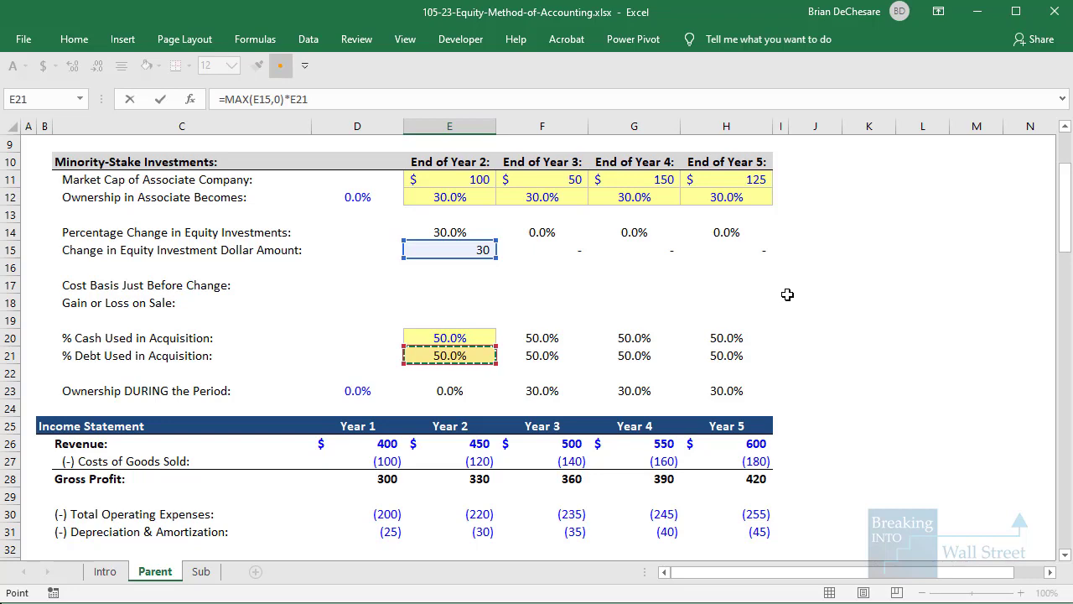
key("Return")
Step: Copy the Debt Issuances formula from E102 across through Year 5 in H102
key("shift+Right")
key("shift+Right")
key("shift+Right")
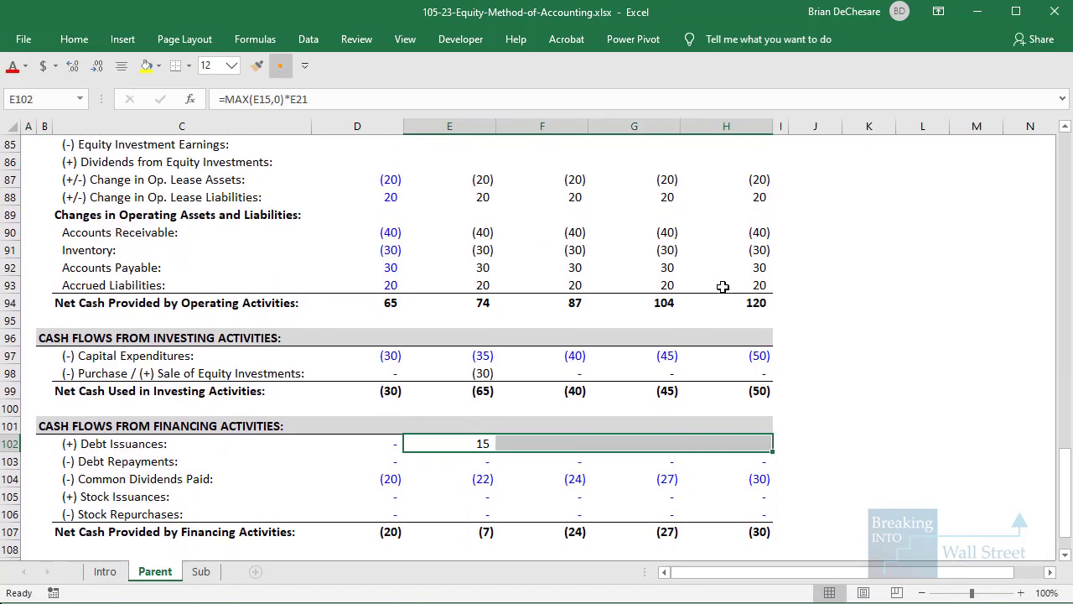
key("Left")
key("Right")
key("Right")
key("Left")
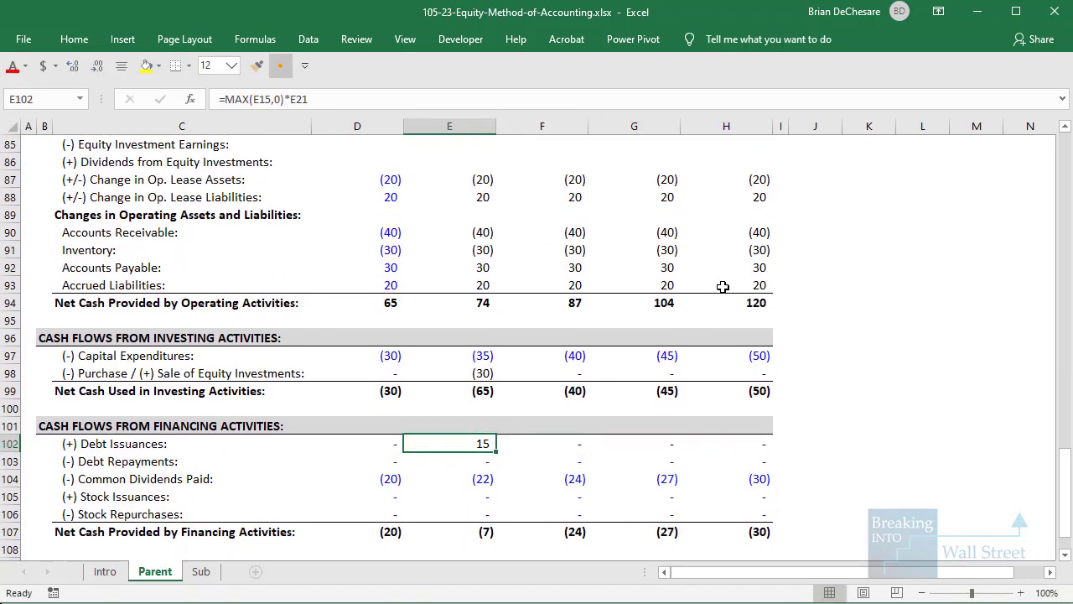
scroll(656, 327, "up", 2)
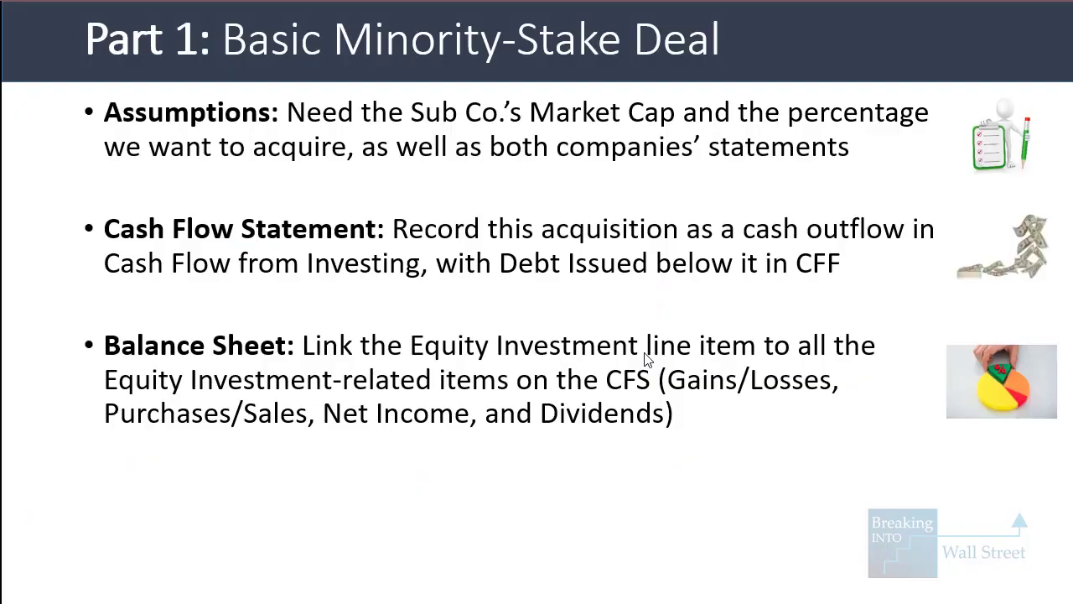
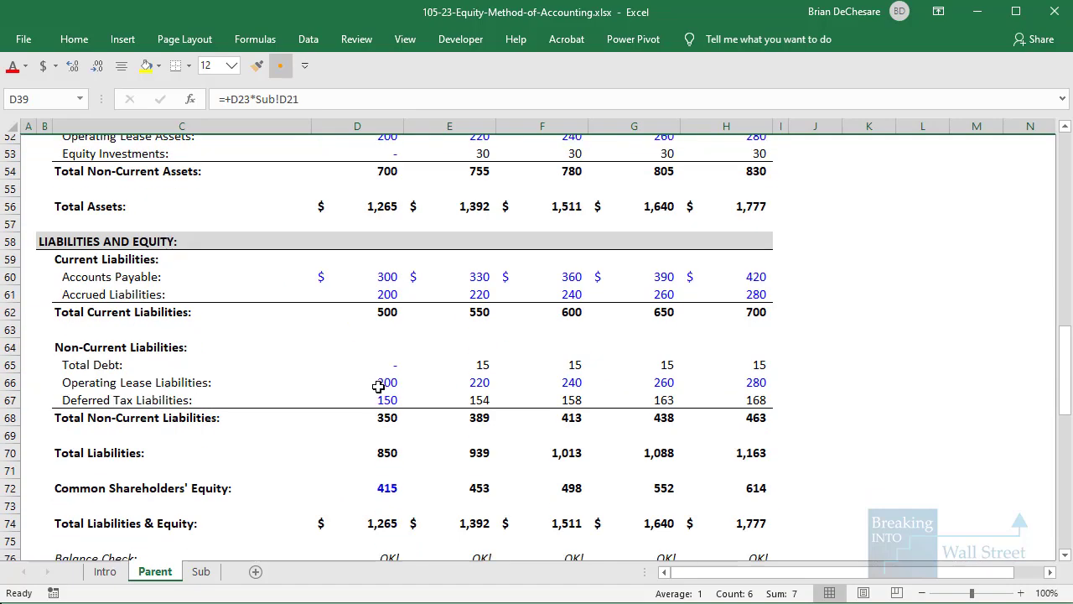
Step: Link (-) Equity Investment Earnings in D85 of the cash flow statement to the negative of D39
left_click(382, 287)
key("Down")
type("=-")
scroll(471, 374, "up", 6)
scroll(471, 374, "up", 11)
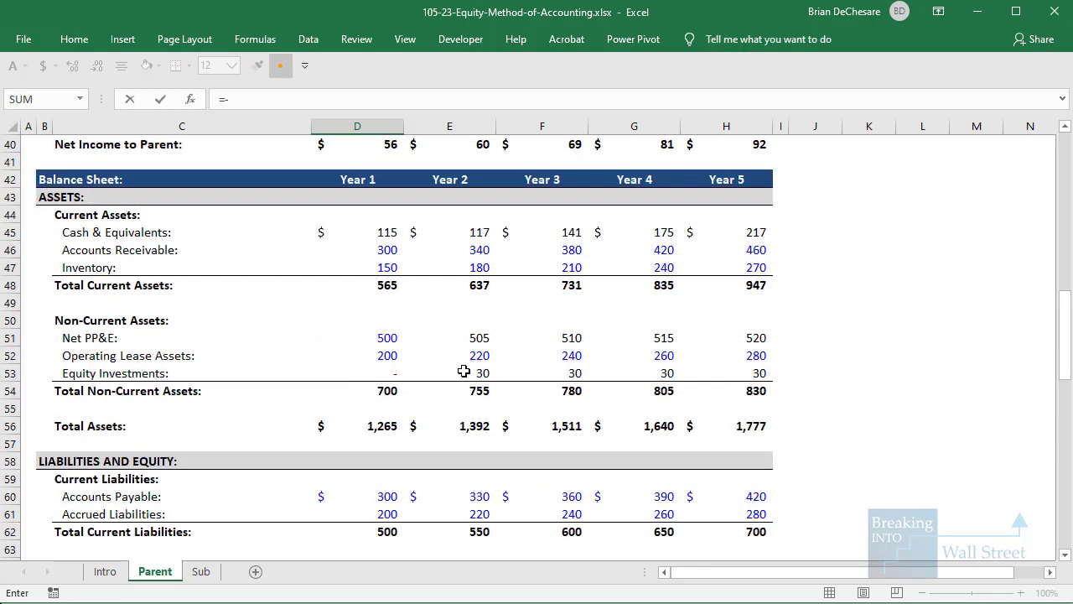
left_click(357, 390)
scroll(472, 378, "down", 14)
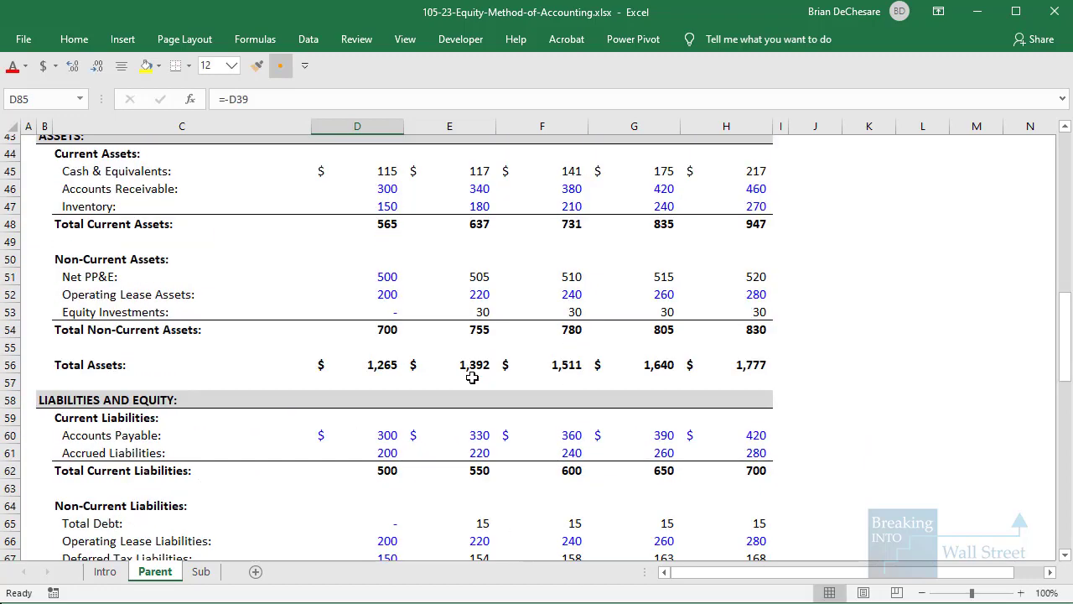
key("ctrl+Return")
Step: Copy the Equity Investment Earnings formula from D85 across through Year 5 in H85
key("shift+Right")
key("shift+Right")
key("shift+Right")
key("shift+Right")
key("ctrl+r")
Step: Calculate Year 1 Dividends from Equity Investments in D86 with =-D23*Sub!D80, using the Sub sheet's Common Dividends Paid
key("Down")
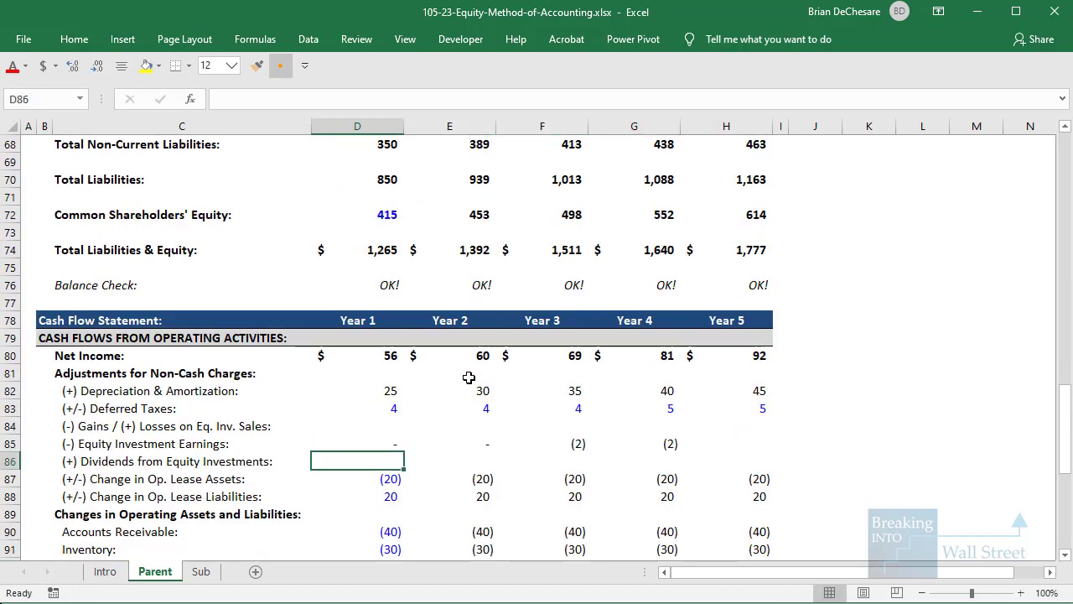
scroll(470, 374, "down", 2)
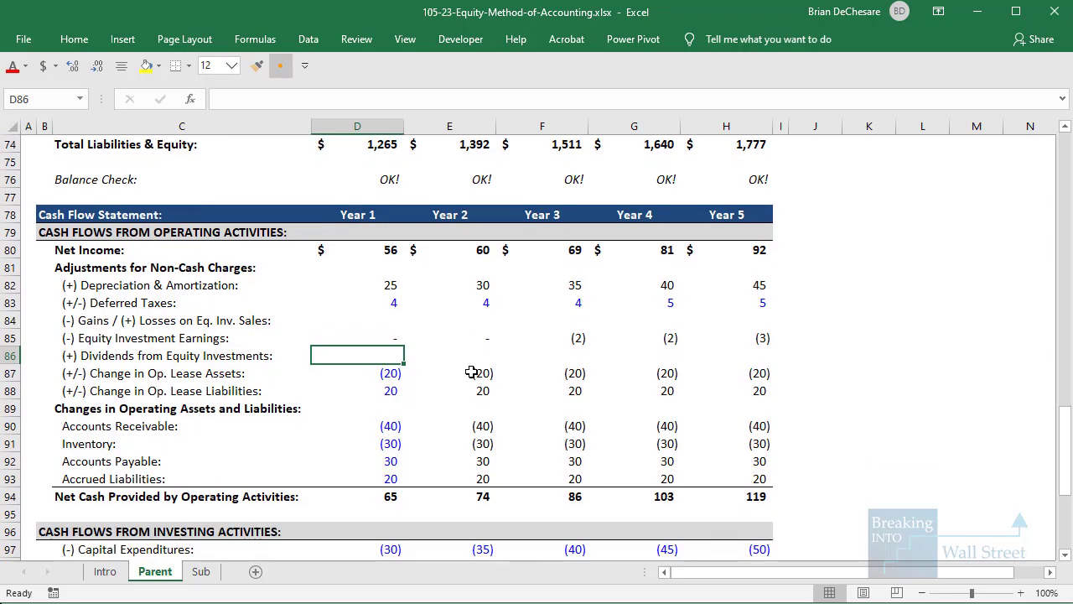
type("=-")
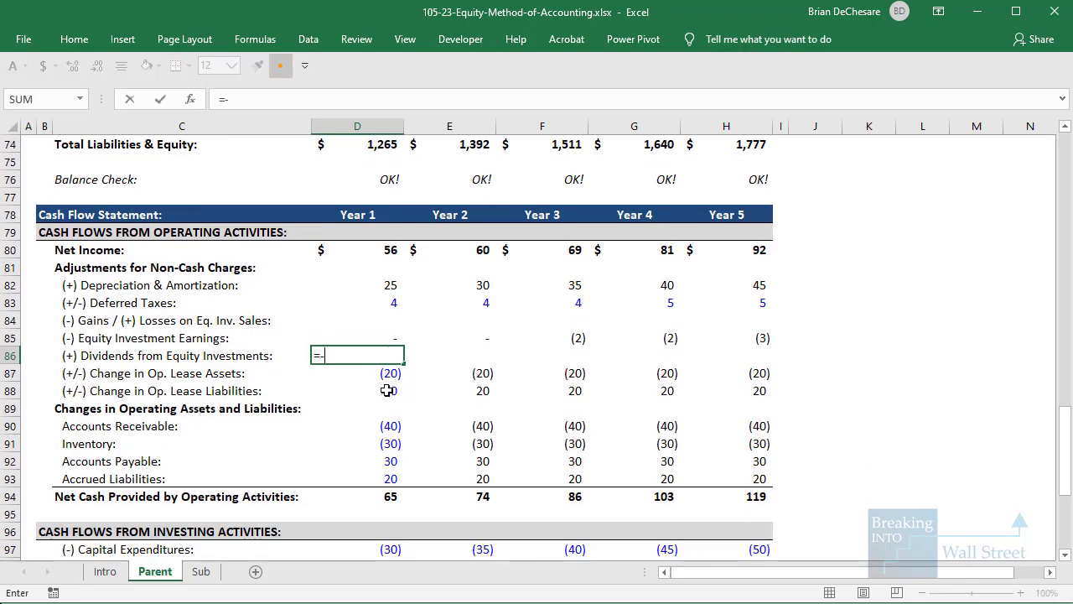
scroll(391, 391, "up", 19)
left_click(353, 251)
type("*")
left_click(201, 573)
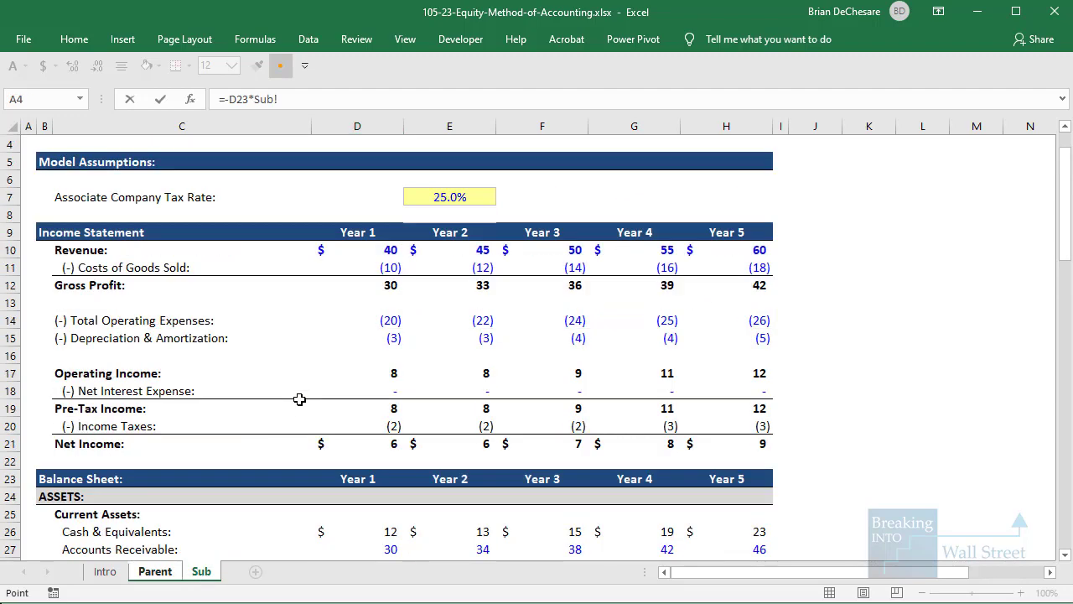
scroll(296, 369, "down", 15)
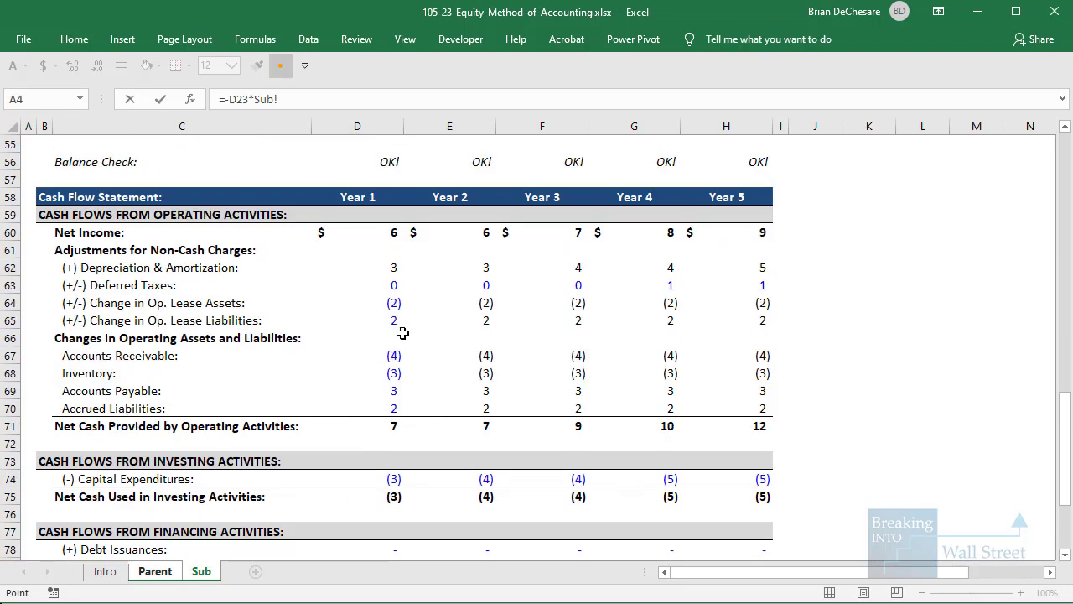
scroll(386, 353, "down", 4)
left_click(376, 376)
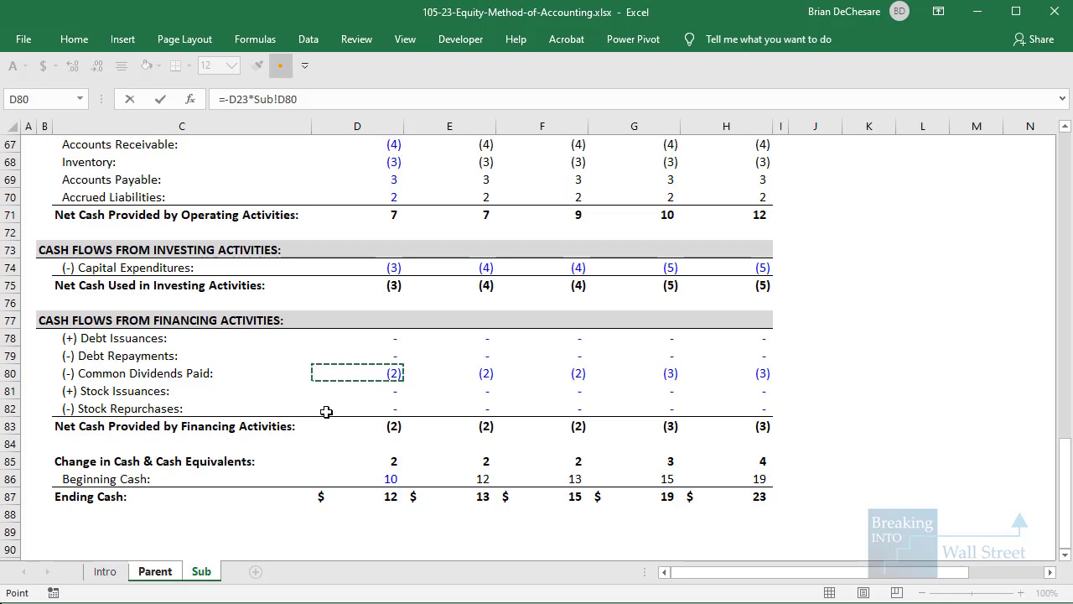
mouse_move(53, 353)
left_mouse_down()
mouse_move(505, 382)
mouse_move(802, 385)
left_mouse_up()
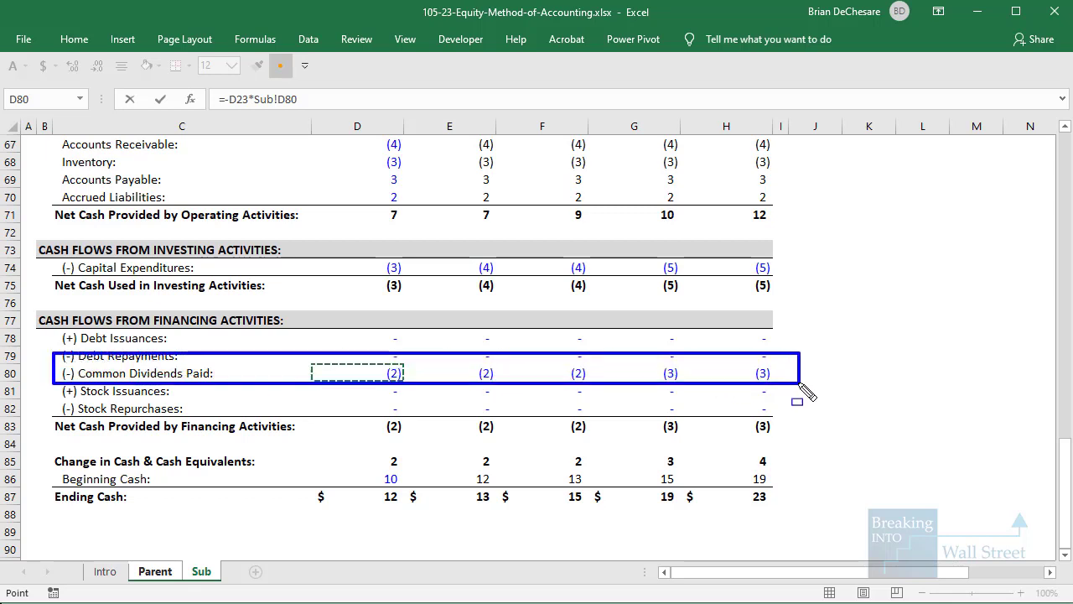
key("Escape")
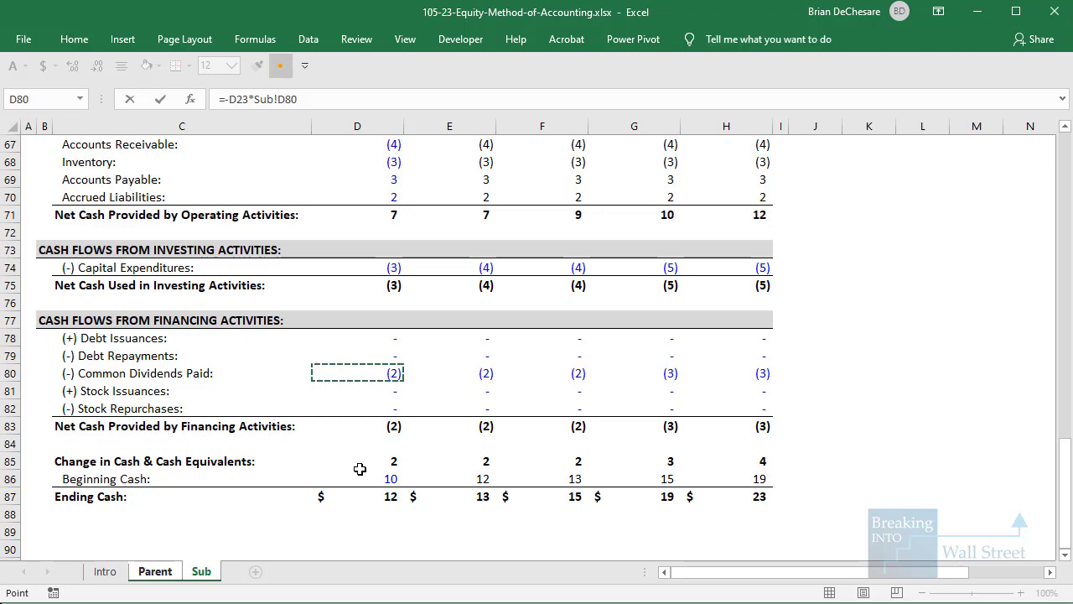
key("Return")
Step: Copy the Dividends from Equity Investments formula from D86 across through Year 5 in H86
key("shift+Right")
key("shift+Right")
key("shift+Right")
key("shift+Right")
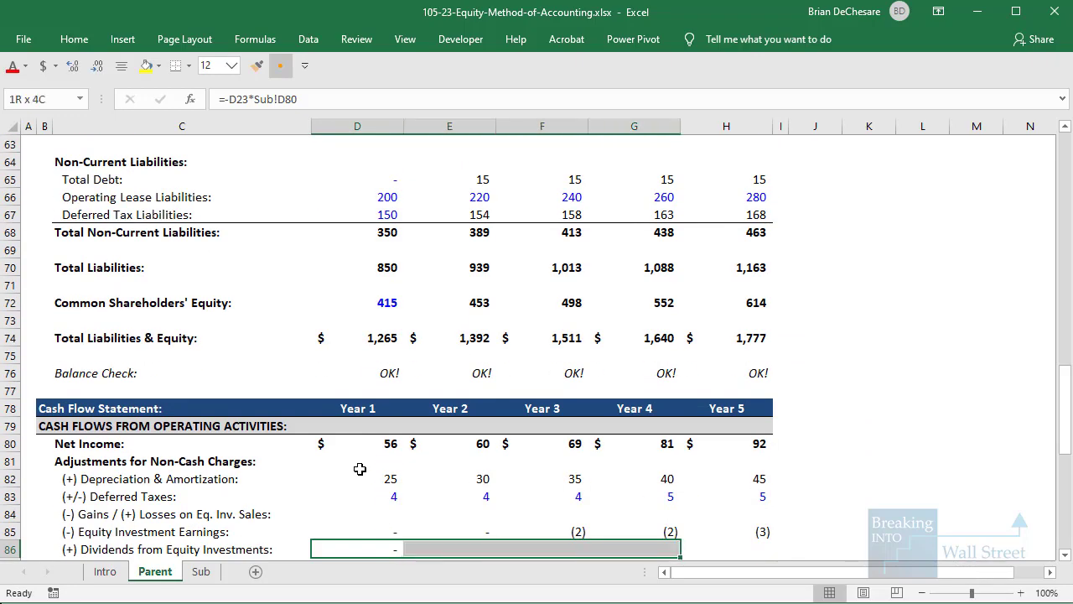
key("ctrl+r")
Step: Review the cash flow statement and the Equity Investments row on the balance sheet
scroll(360, 469, "down", 3)
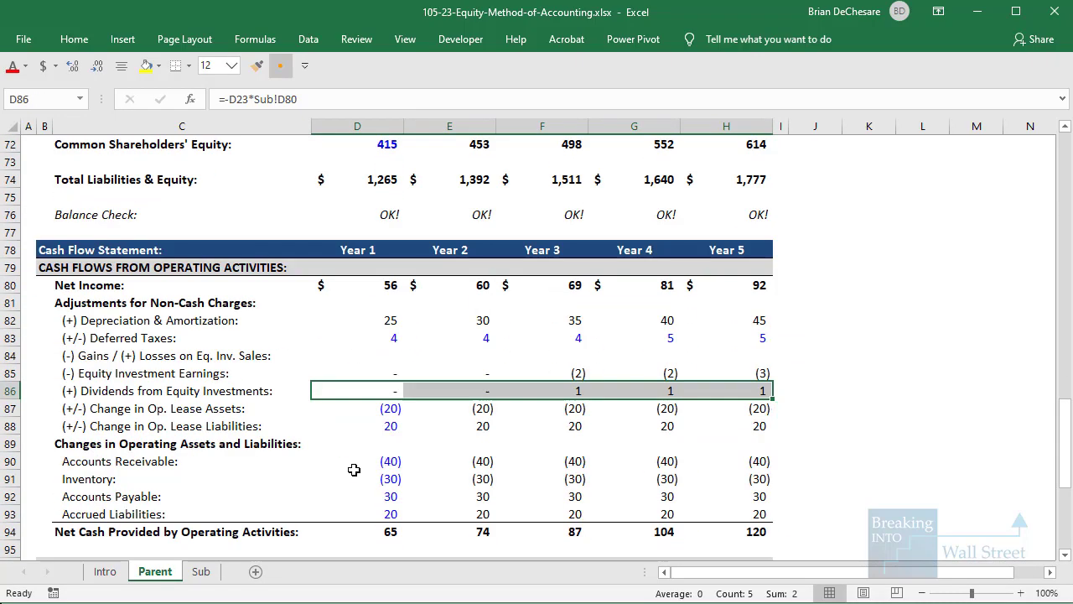
scroll(353, 470, "down", 1)
scroll(354, 470, "down", 4)
scroll(354, 469, "up", 13)
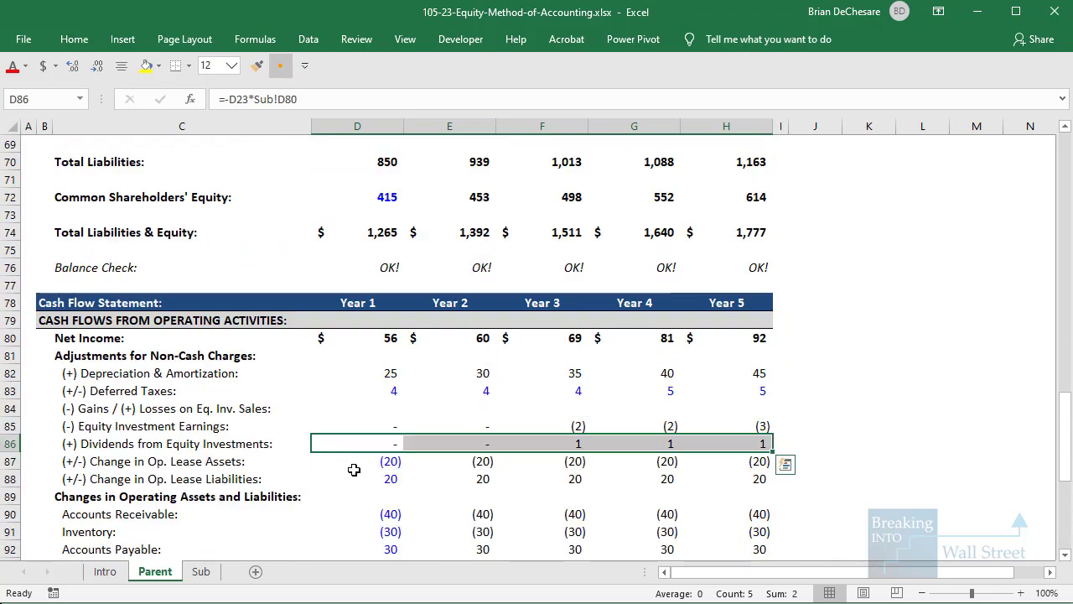
scroll(353, 469, "up", 2)
left_click(419, 497)
left_click(412, 387)
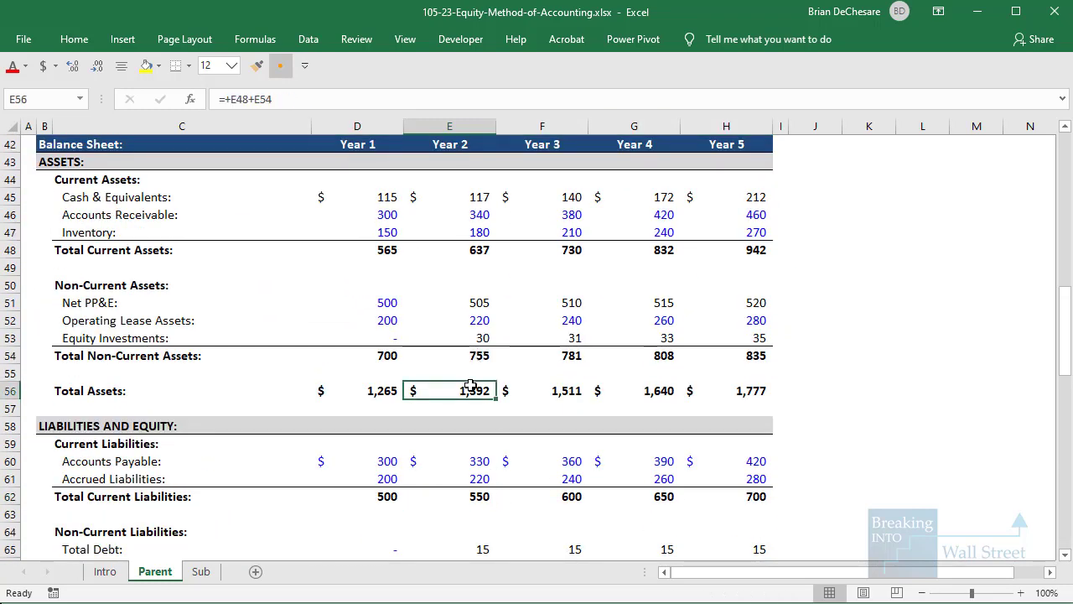
mouse_move(49, 324)
left_mouse_down()
mouse_move(733, 374)
mouse_move(788, 362)
left_mouse_up()
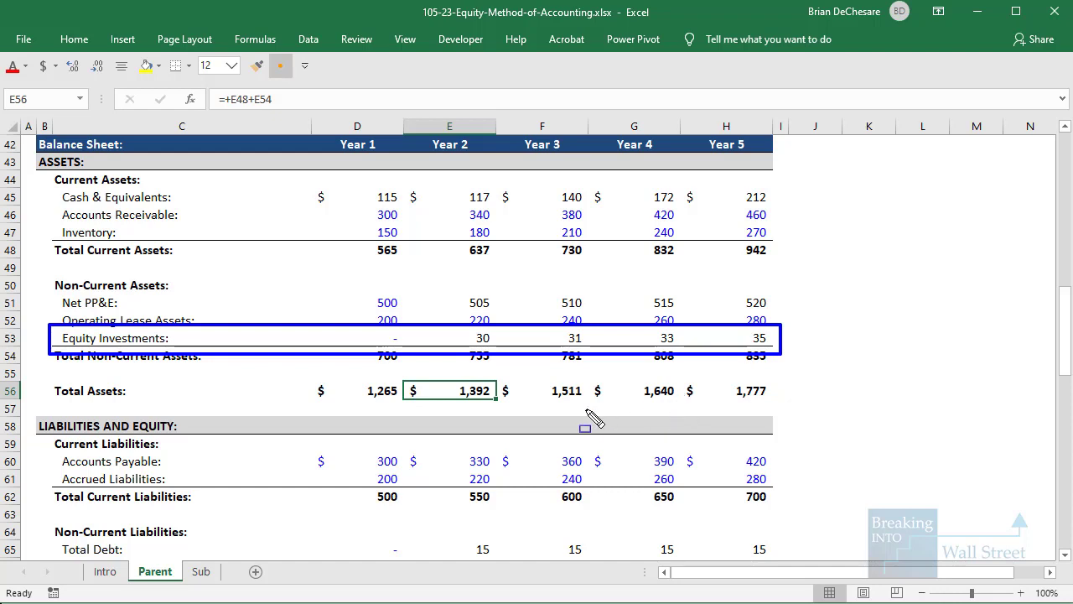
key("Escape")
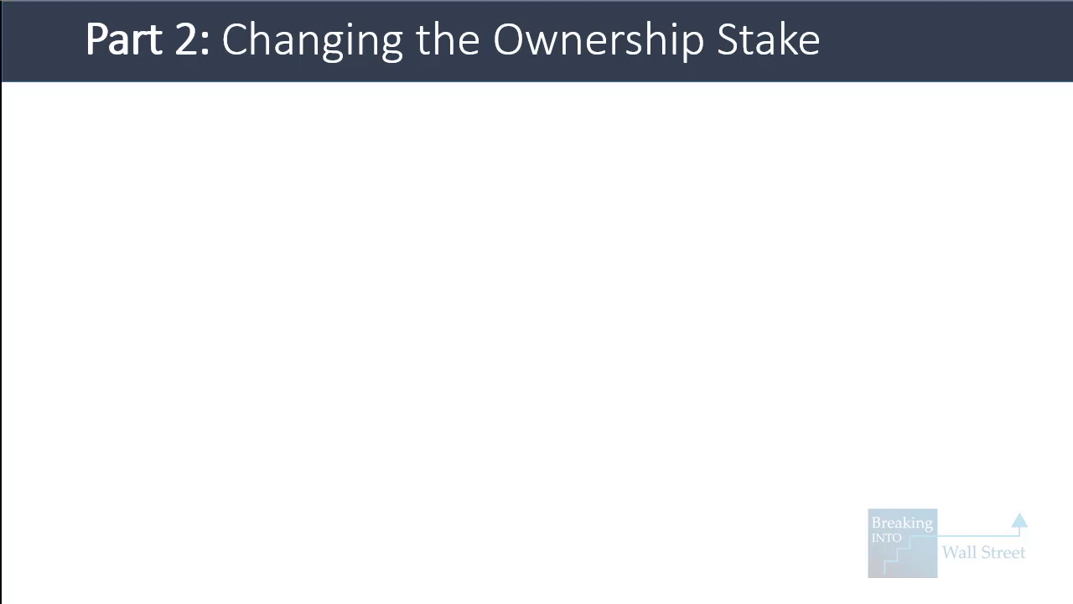
key("Right")
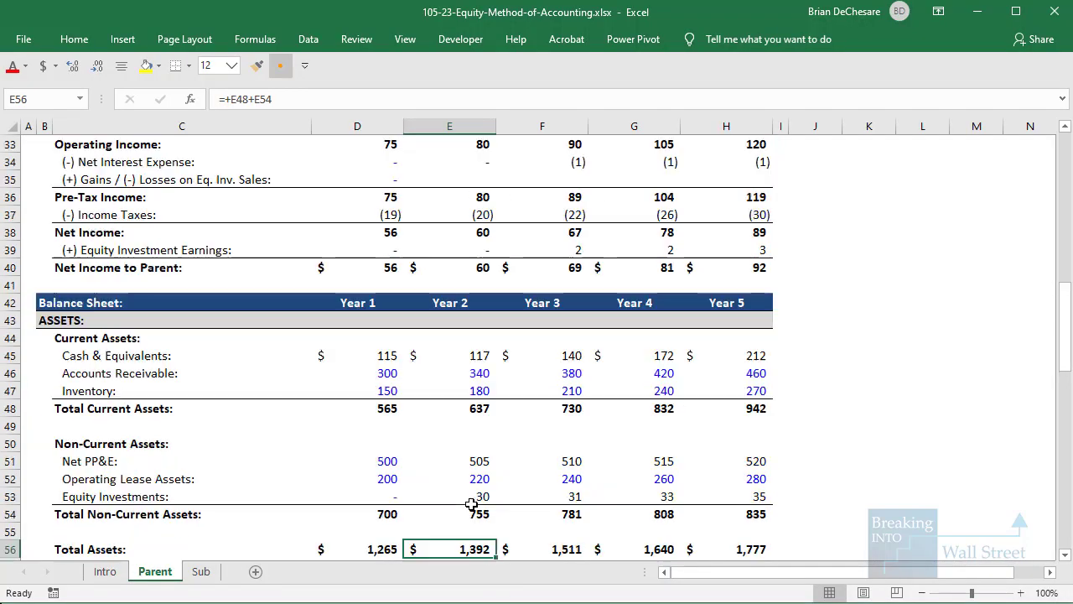
Step: Inspect the data validation limits on the Ownership in Associate Becomes cells E12:H12 and close the settings without changing them
scroll(456, 488, "up", 9)
left_click(455, 488)
left_click(467, 343)
key("ctrl+shift+Right")
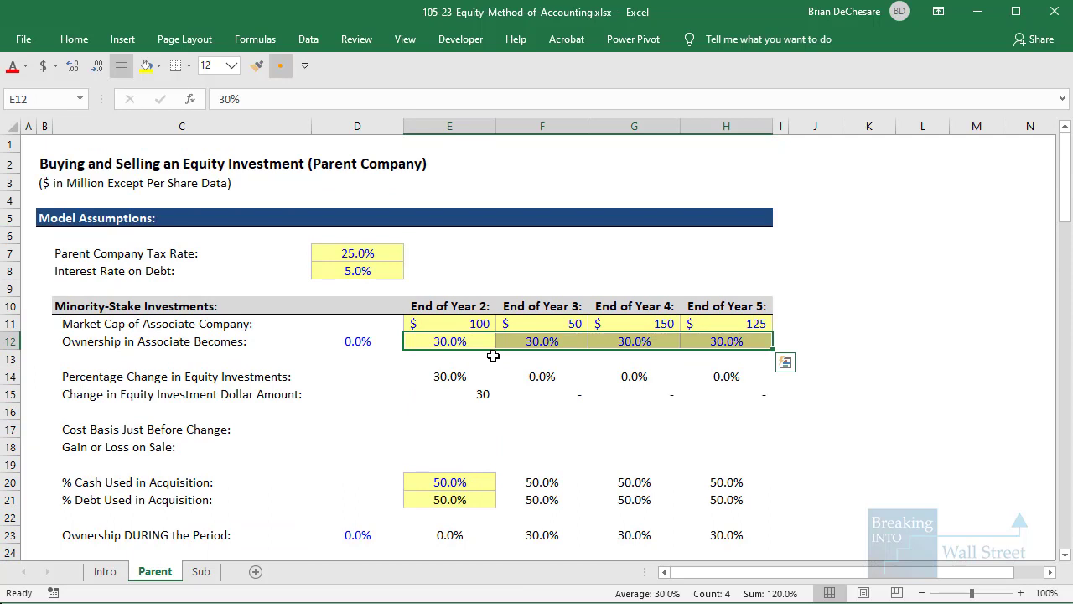
key("alt+d")
key("l")
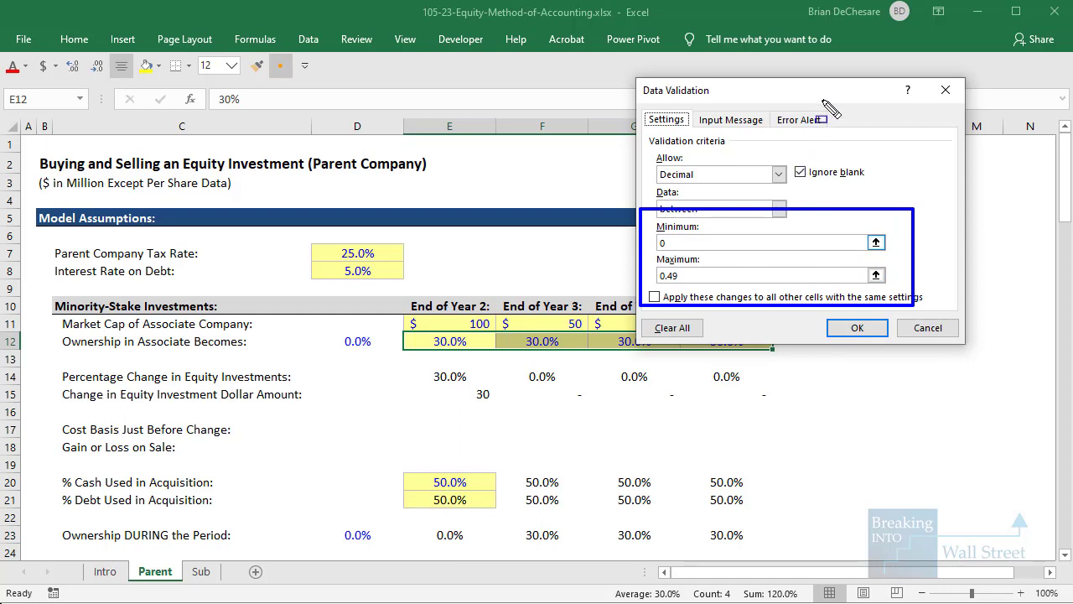
left_click(945, 89)
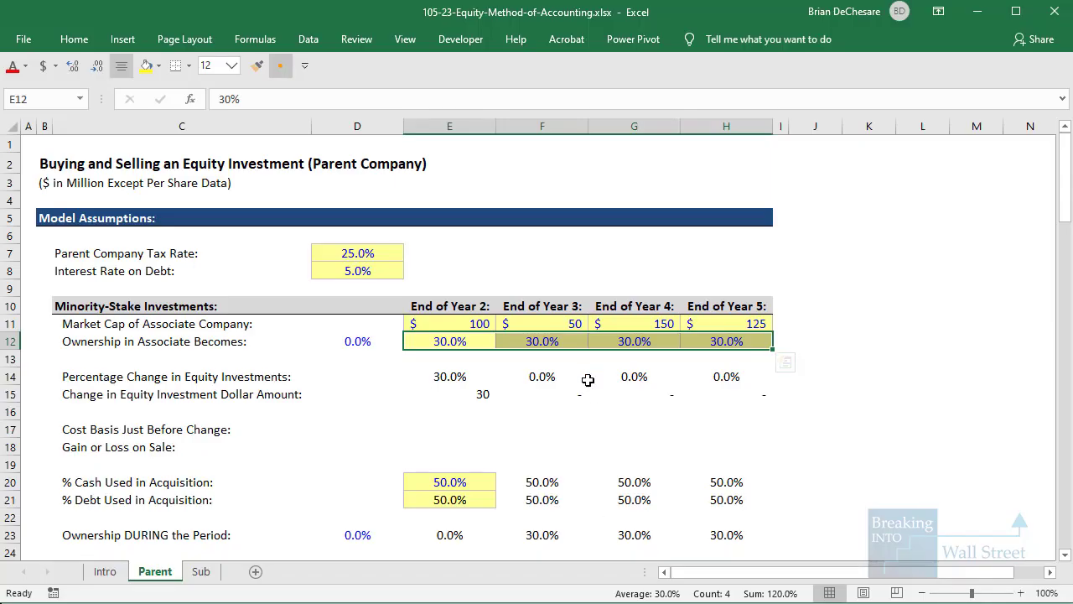
Step: Set Ownership in Associate Becomes to 15% for Year 3, 40% for Year 4 and 0% for Year 5
left_click(544, 409)
left_click(457, 340)
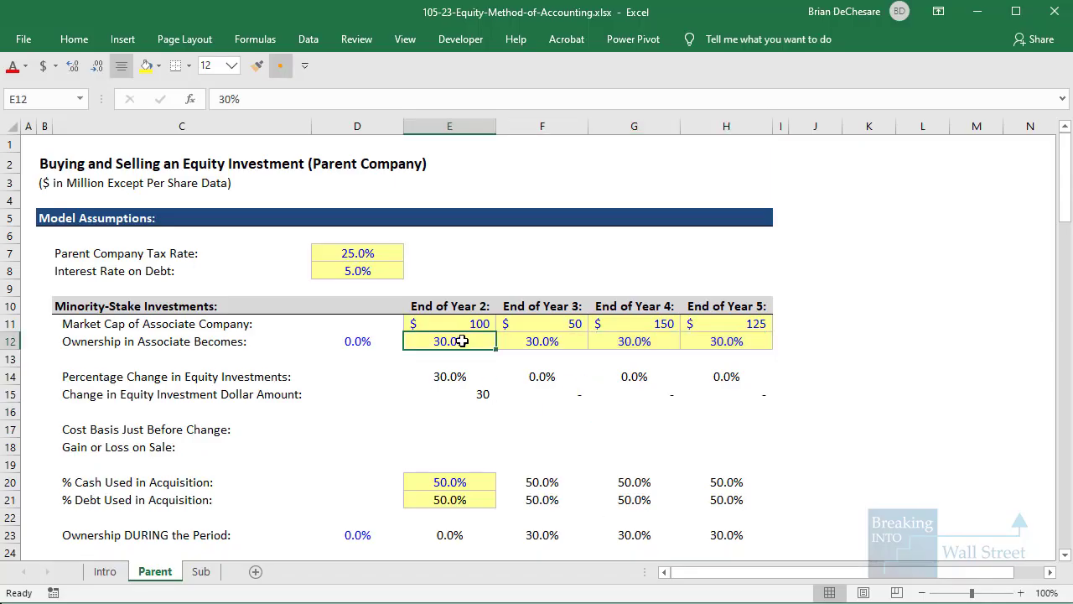
key("Left")
key("Right")
left_click(575, 350)
type("15")
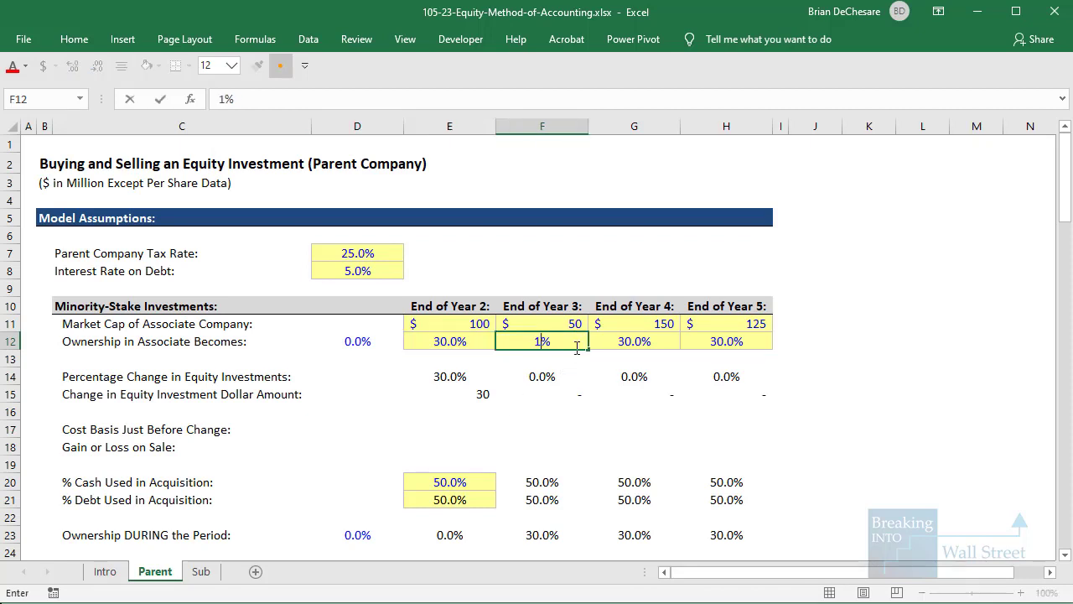
key("ctrl+Return")
key("Right")
type("40")
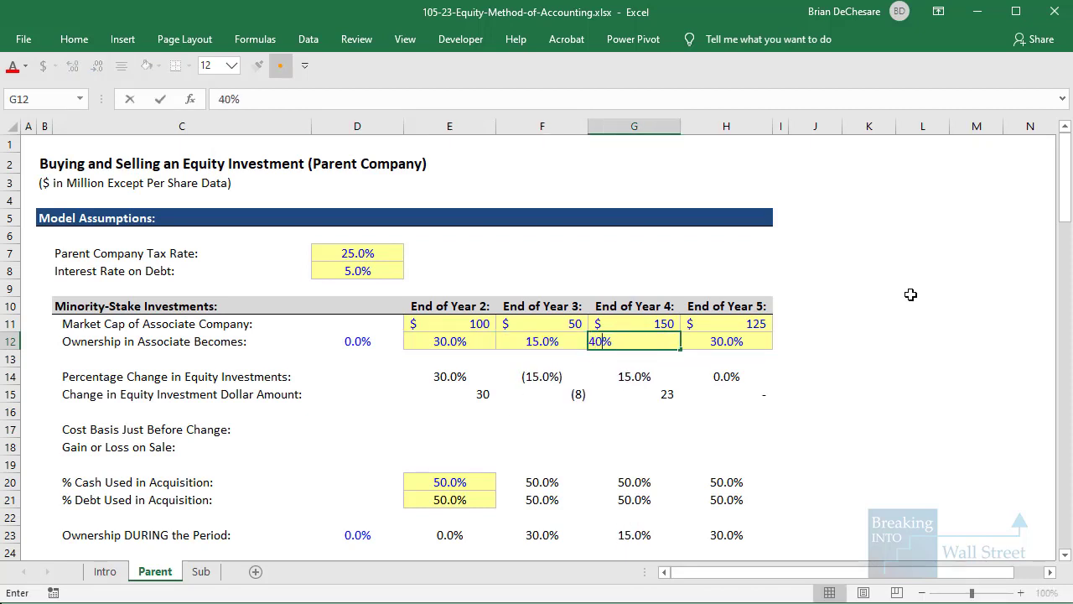
key("Right")
type("0")
key("ctrl+Return")
Step: Examine the ownership assumptions in row 12 and the percentage and dollar changes in equity investments in rows 14 and 15
left_click(914, 378)
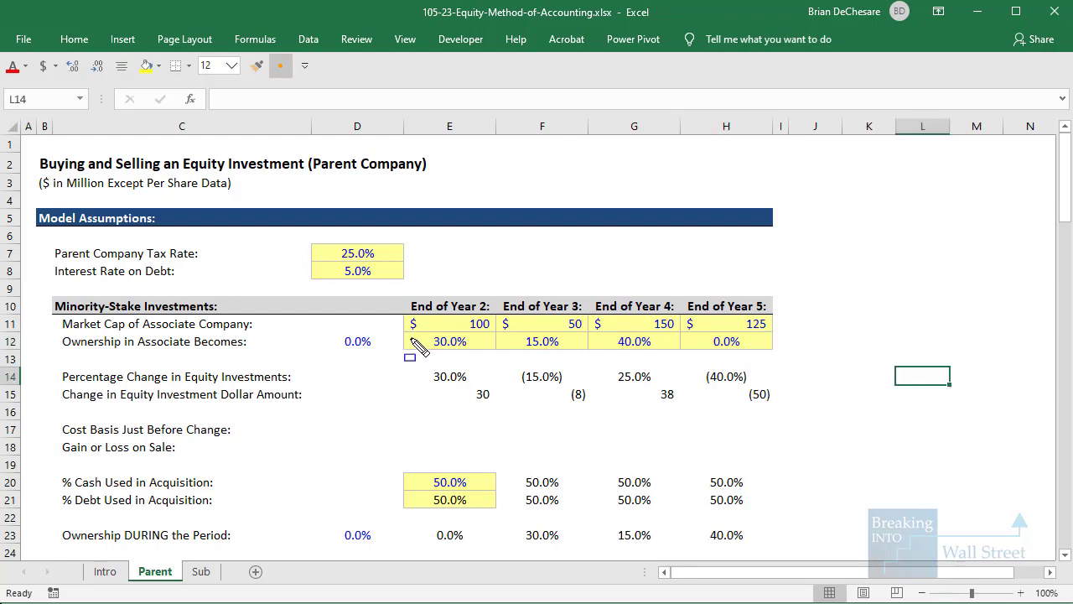
mouse_move(399, 327)
left_mouse_down()
mouse_move(493, 360)
mouse_move(688, 359)
left_mouse_up()
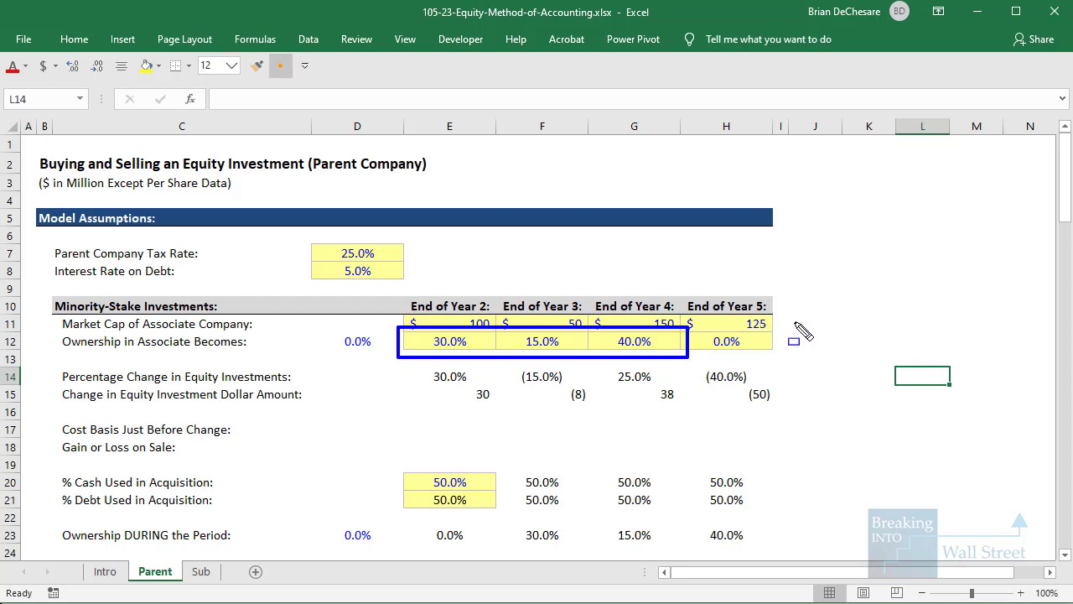
left_click_drag(795, 321, 648, 366)
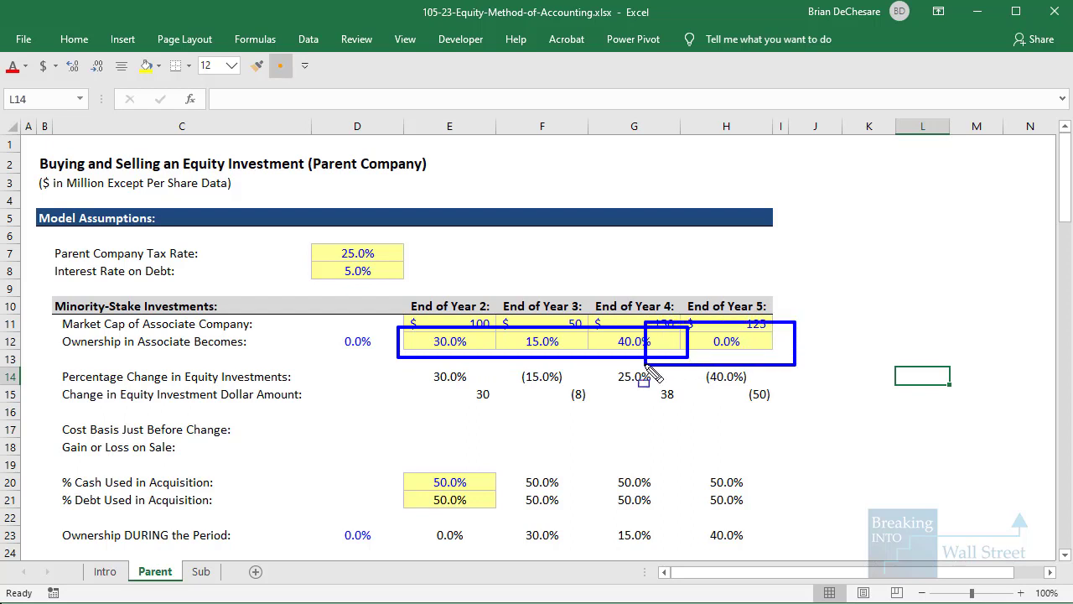
key("Escape")
left_click(560, 428)
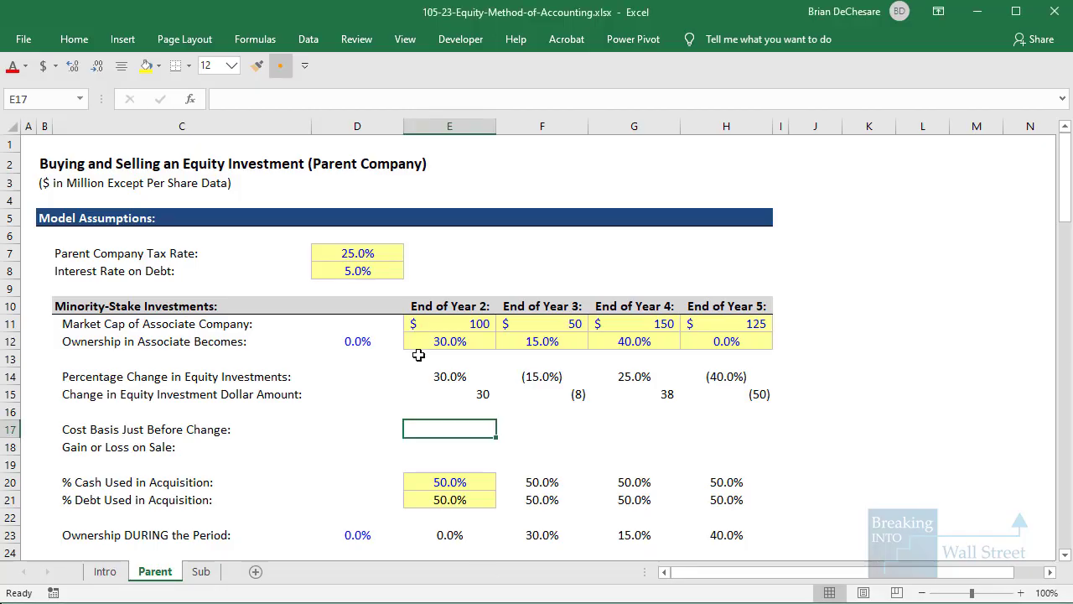
left_click(449, 382)
scroll(609, 431, "down", 2)
key("Right")
key("Right")
key("Right")
key("Left")
key("Left")
key("Left")
key("Down")
key("Down")
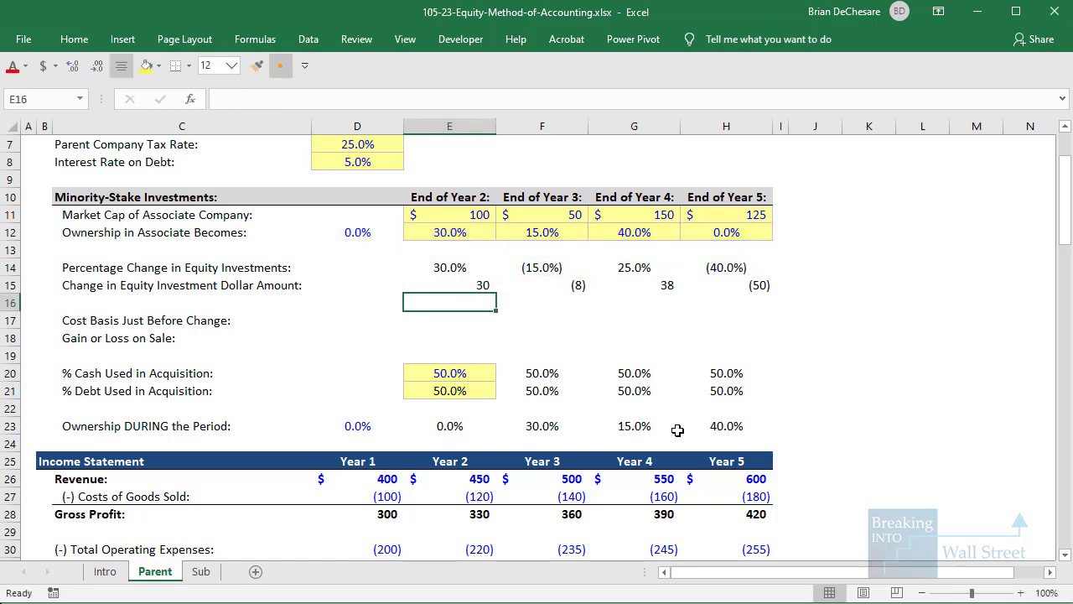
Step: Set Ownership in Associate Becomes to 35% for Year 3 in F12 and 45% for Year 5 in H12
key("Up")
key("Right")
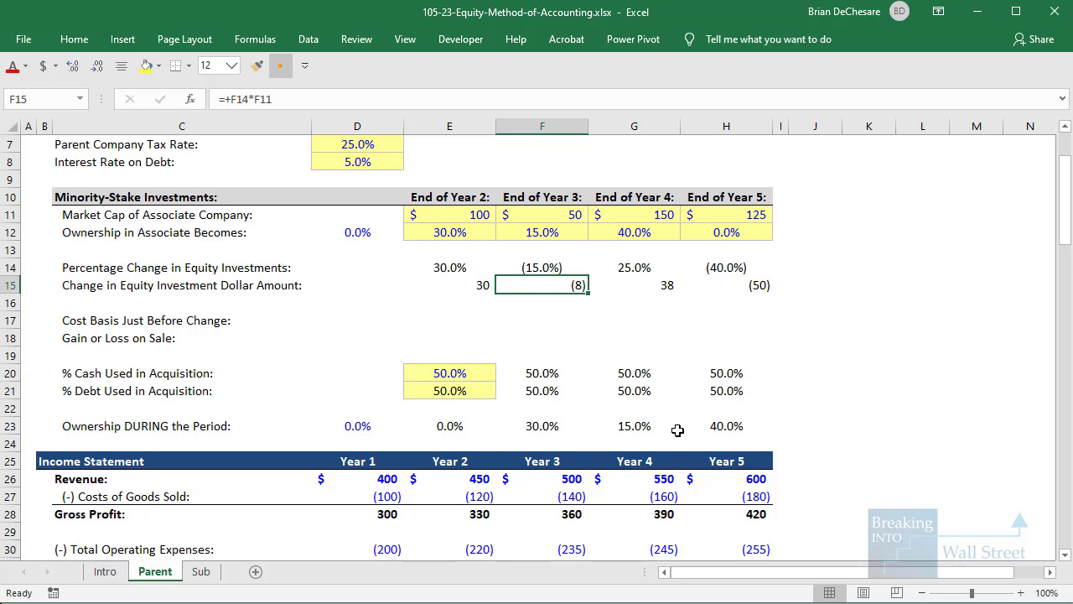
key("Up")
key("Up")
key("Up")
type("35")
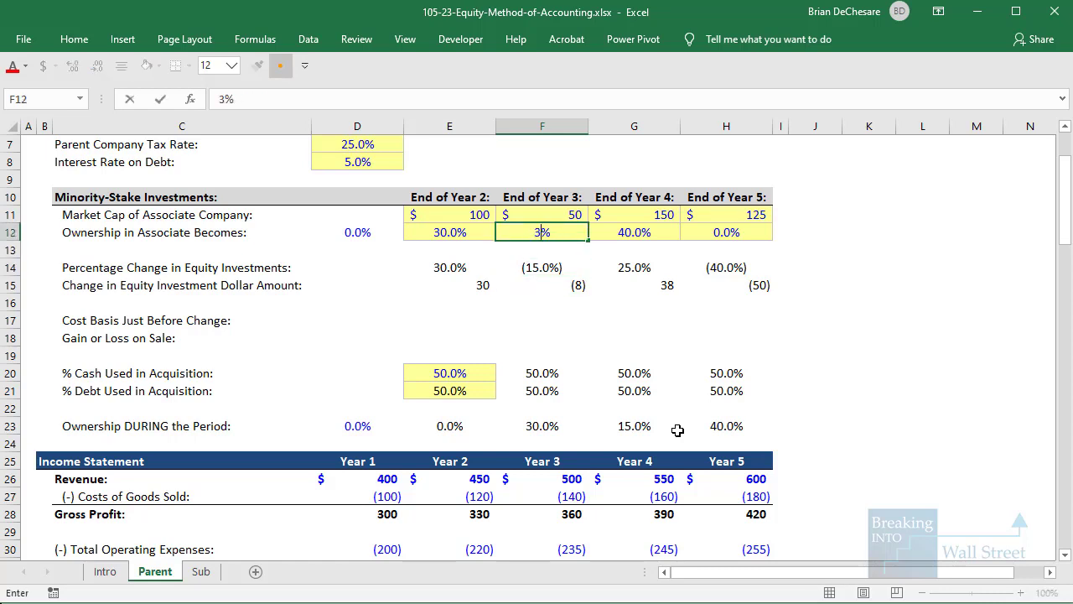
key("Right")
key("Right")
type("45")
key("ctrl+Return")
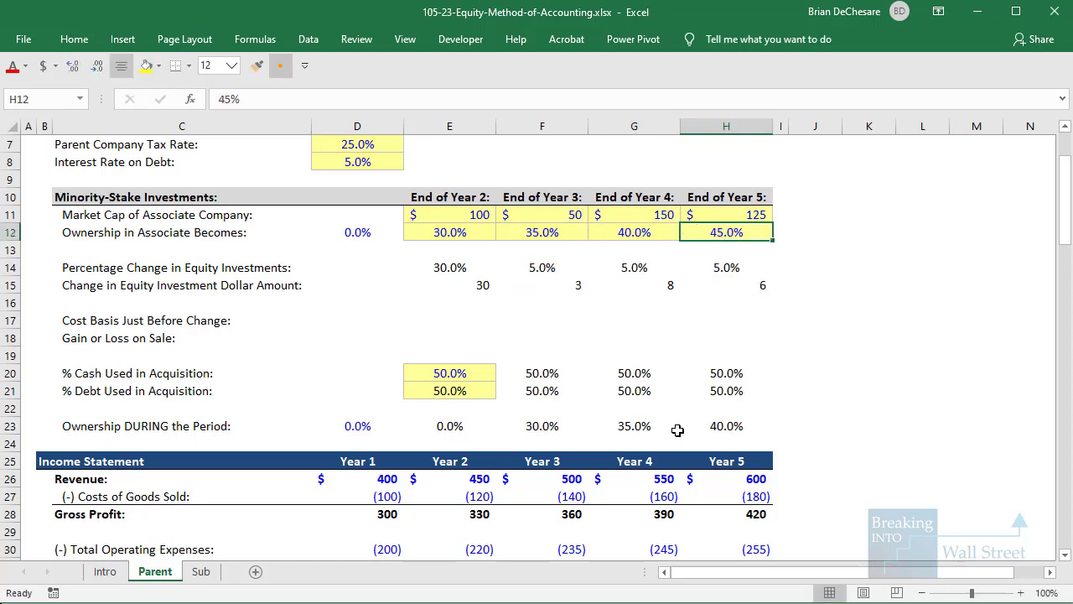
Step: Trace the rising ownership stakes through the equity investment changes, income statement, balance sheet and cash flow statement
left_click_drag(455, 268, 762, 285)
scroll(593, 287, "down", 5)
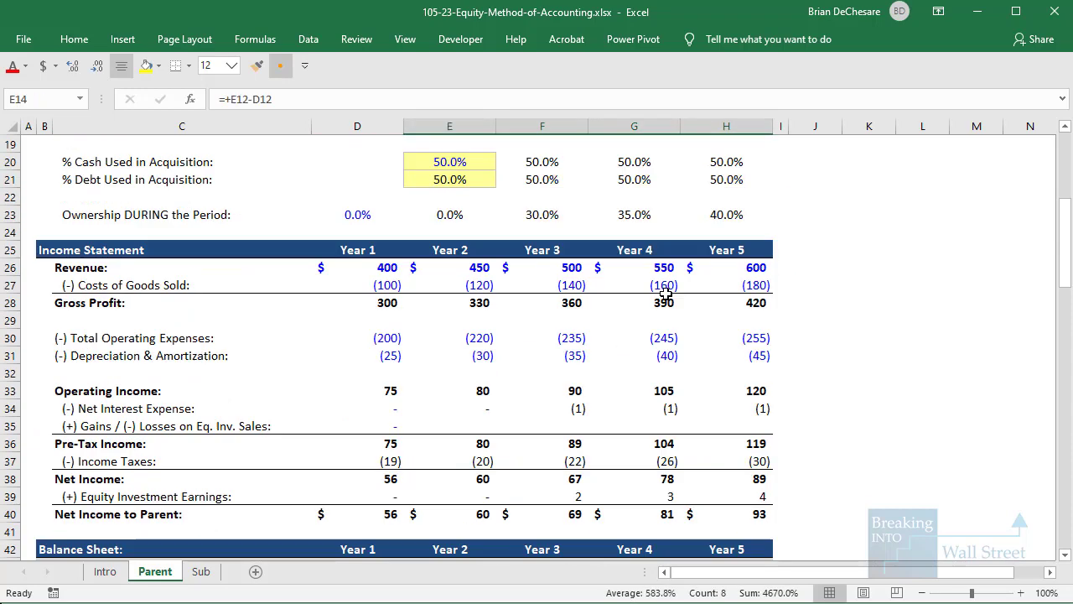
left_click_drag(406, 446, 737, 425)
left_click(781, 466)
left_click_drag(477, 445, 726, 439)
scroll(726, 440, "down", 5)
left_click_drag(443, 428, 726, 419)
scroll(510, 440, "down", 3)
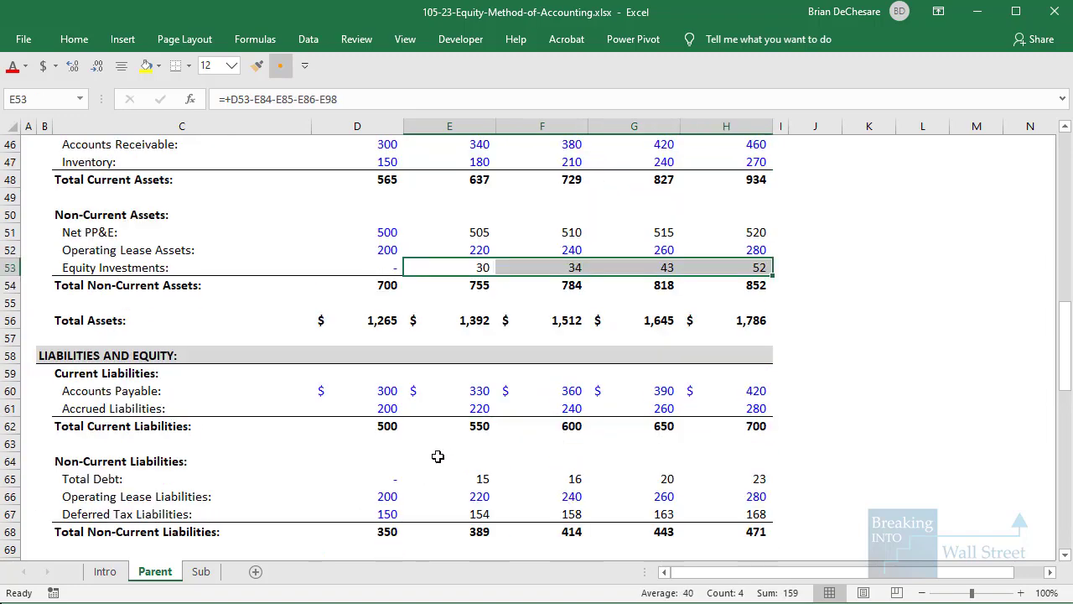
scroll(484, 453, "down", 10)
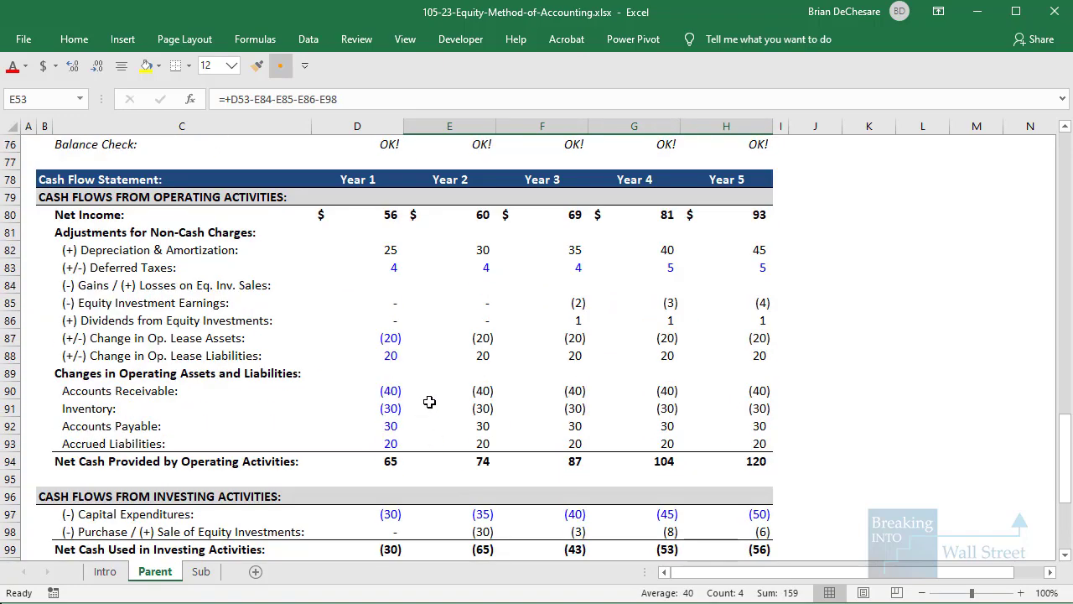
left_click(427, 301)
scroll(462, 341, "down", 1)
scroll(559, 271, "up", 15)
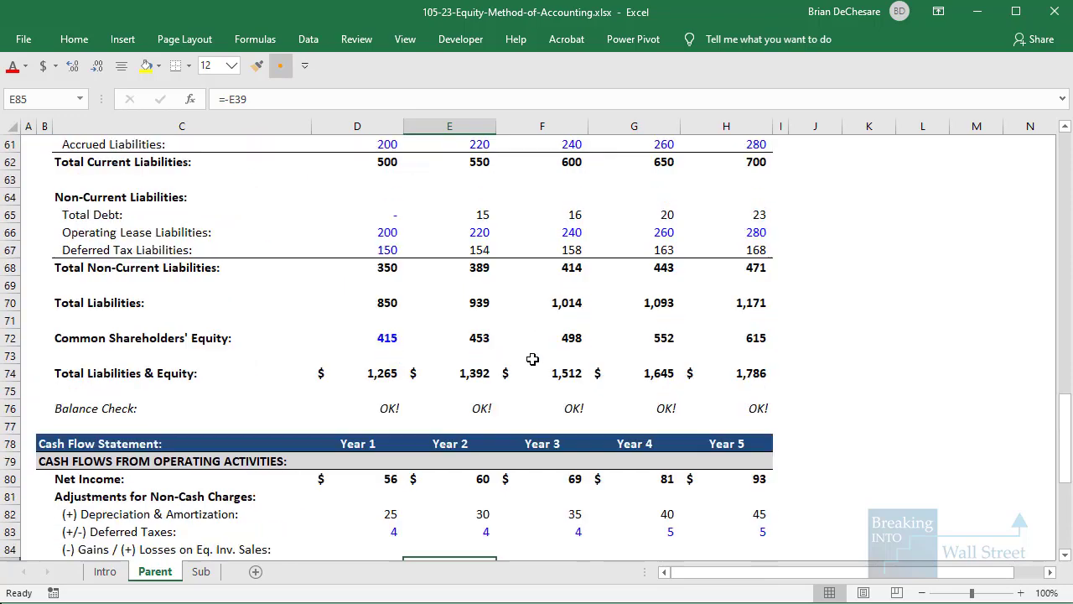
Step: Set Ownership in Associate Becomes to 0% for Year 5 in H12 and 15% for Year 3 in F12
scroll(531, 359, "up", 10)
left_click_drag(436, 282, 743, 330)
left_click(853, 327)
key("Left")
key("Left")
key("Left")
key("Up")
key("Up")
type("0")
key("ctrl+Return")
key("Left")
key("Left")
type("15")
key("ctrl+Return")
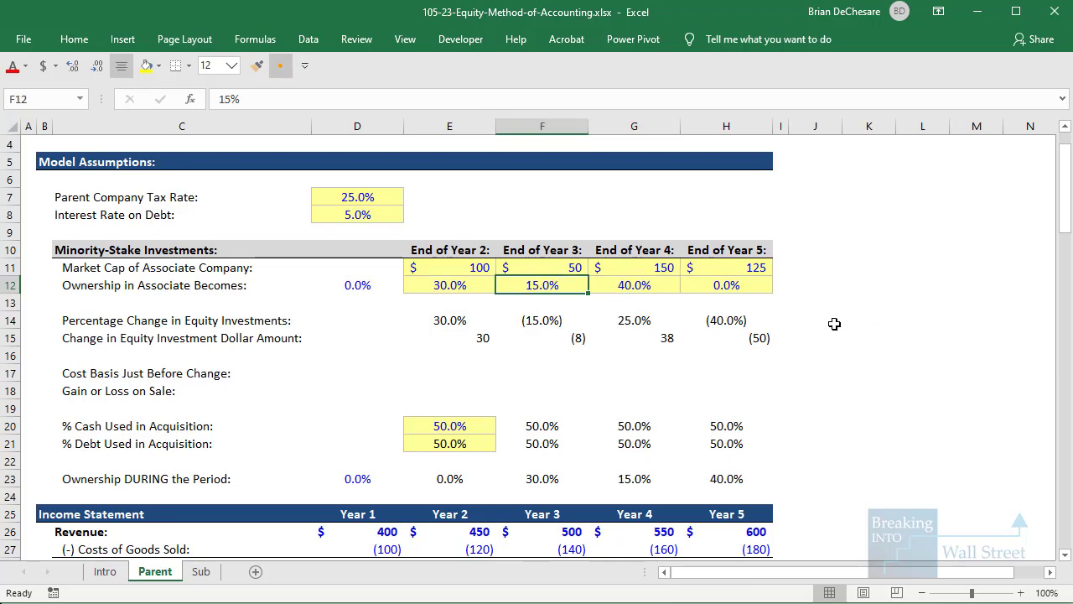
Step: Calculate Cost Basis Just Before Change in E17 as =+D53-E85-E86 and copy the formula across through Year 5
left_click(449, 369)
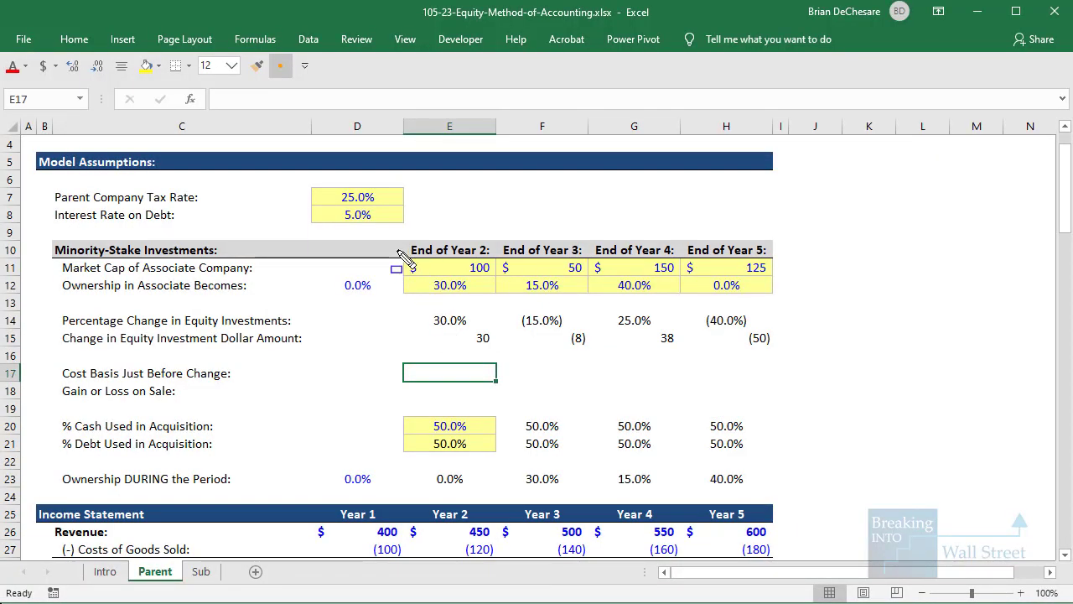
left_click_drag(398, 250, 787, 286)
type("=+")
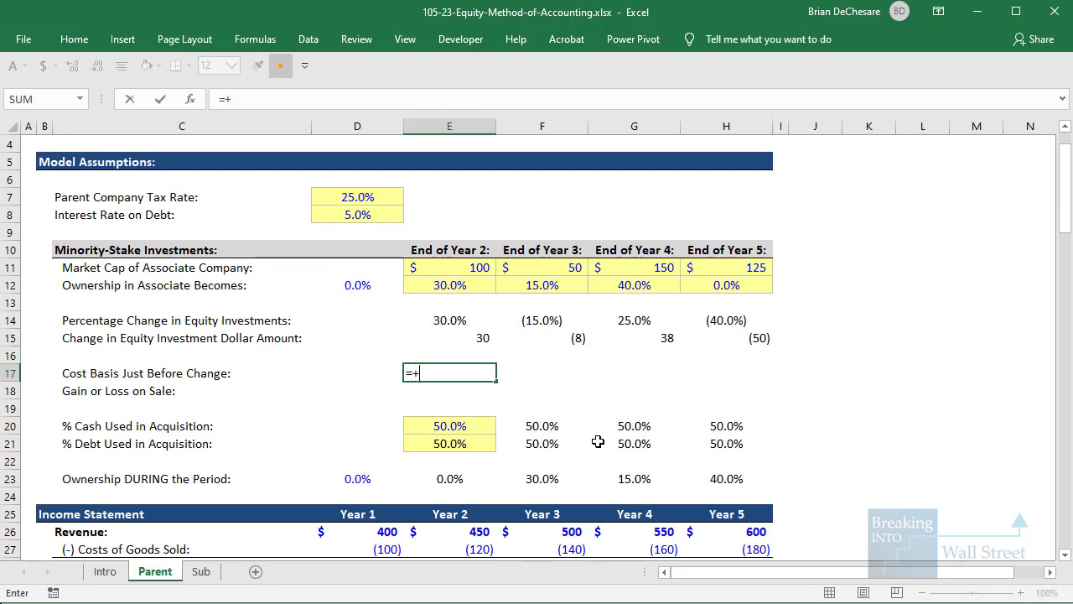
scroll(597, 442, "down", 12)
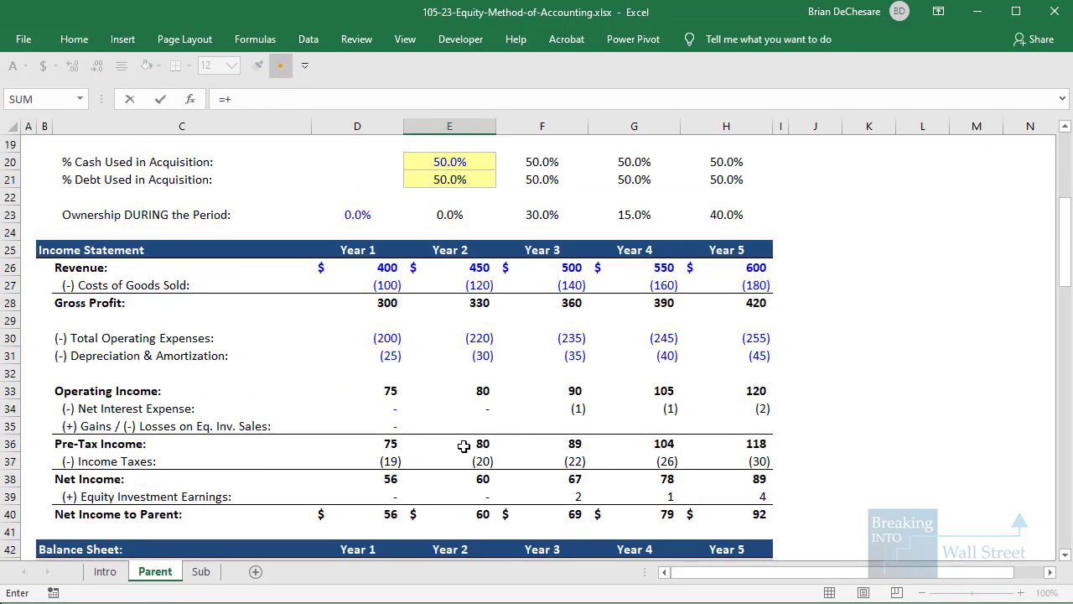
left_click(387, 373)
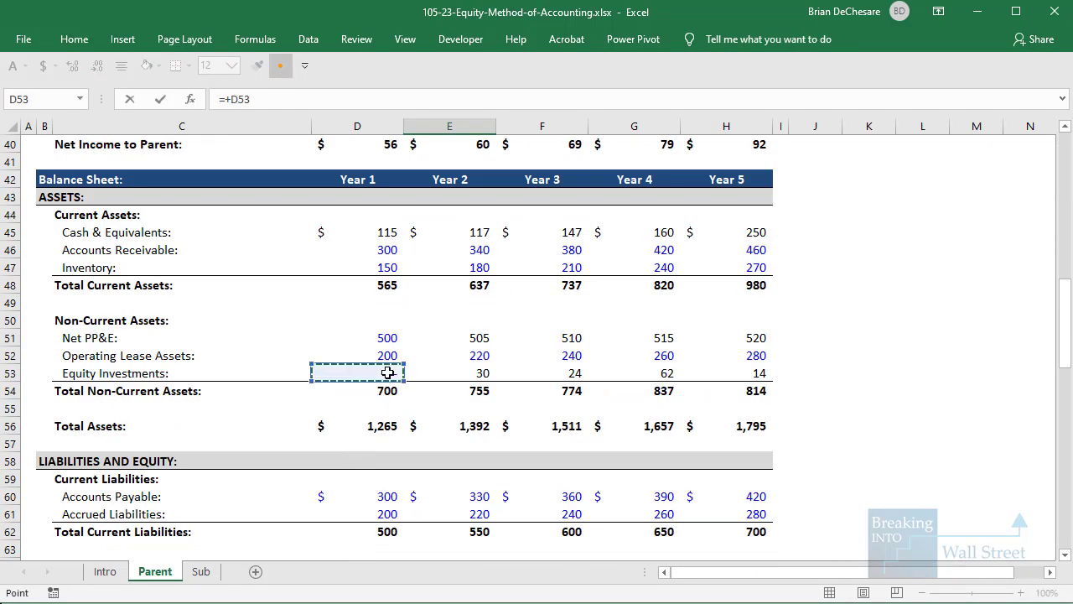
type("-")
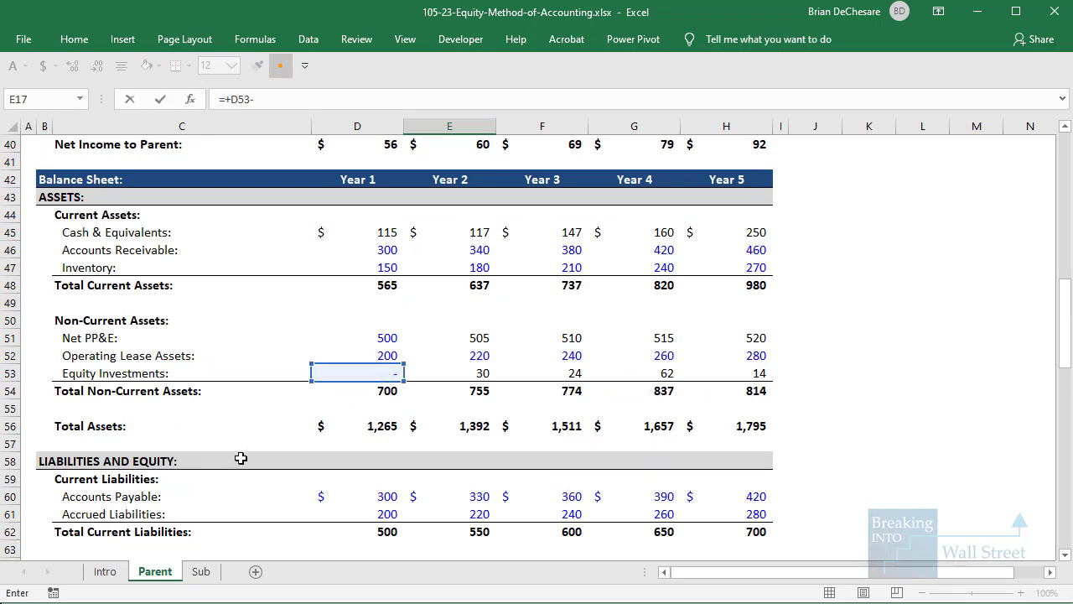
scroll(369, 375, "down", 10)
left_click(462, 408)
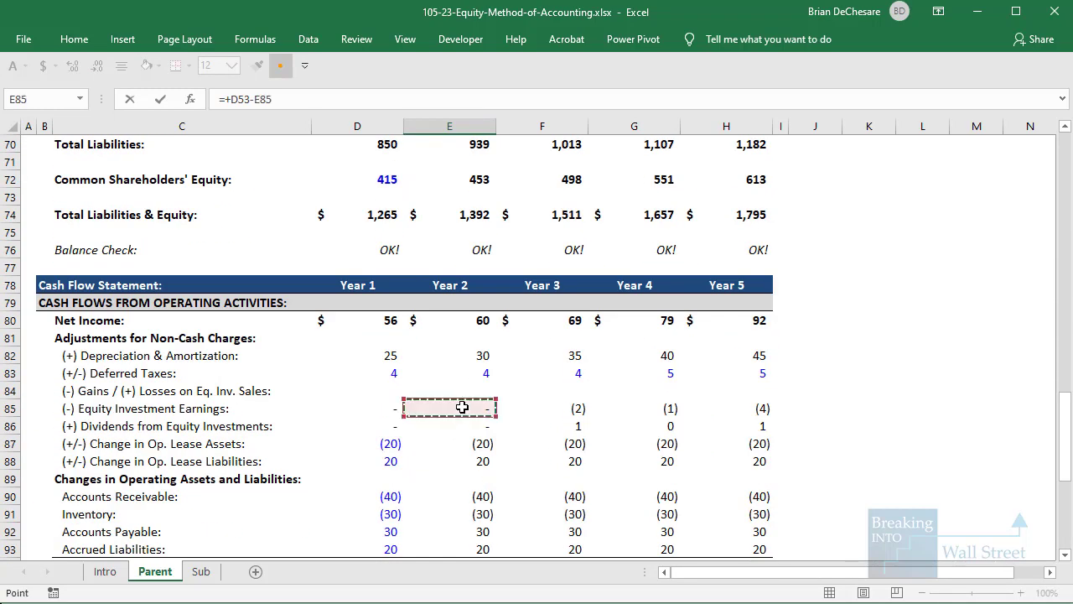
scroll(458, 403, "down", 1)
type("-")
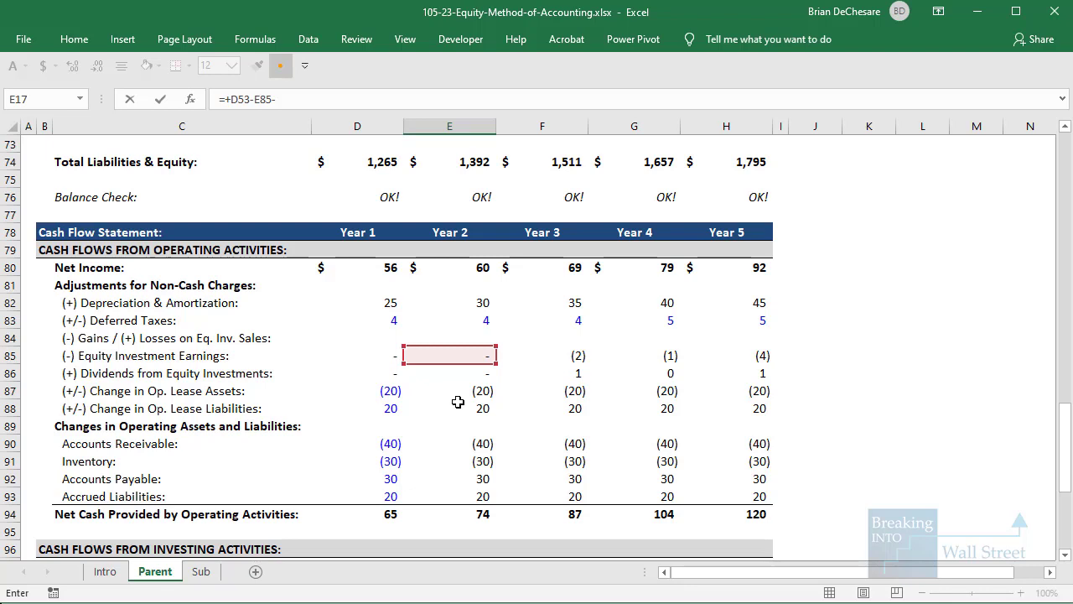
left_click(461, 374)
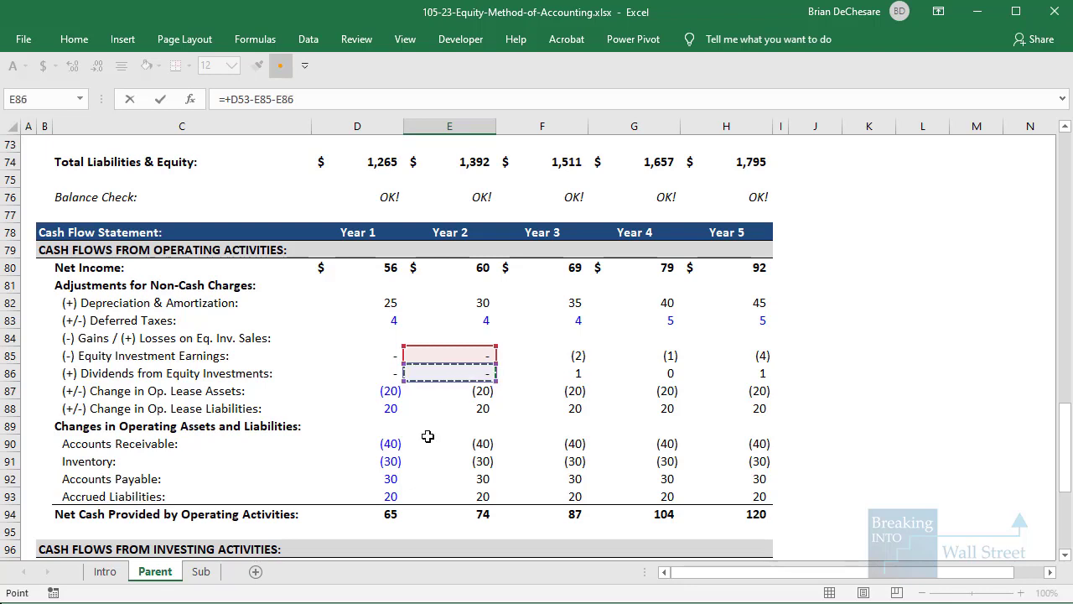
mouse_move(56, 340)
left_mouse_down()
mouse_move(684, 397)
mouse_move(816, 390)
left_mouse_up()
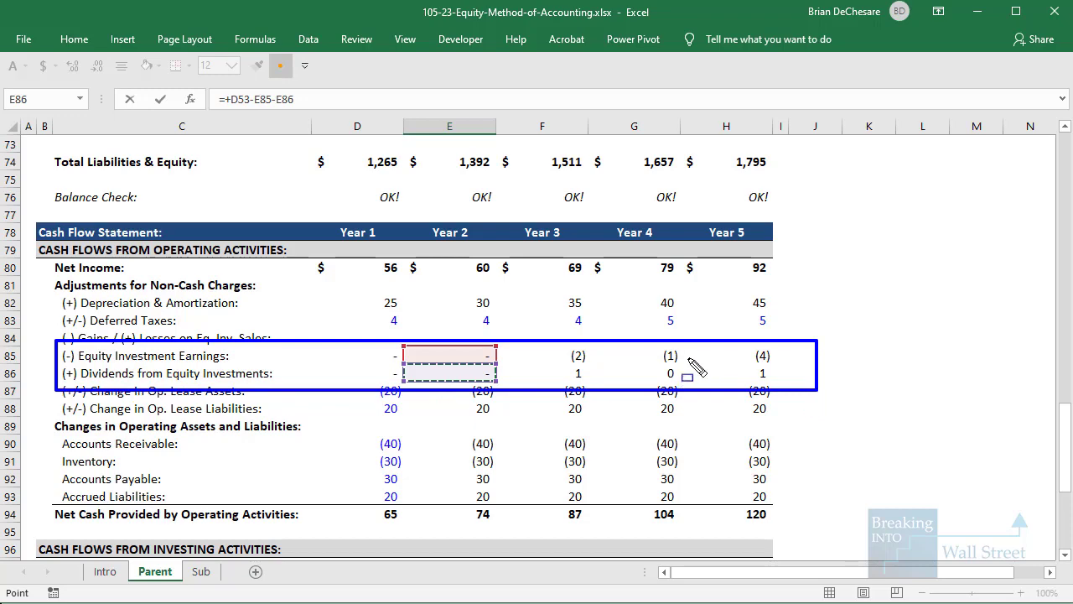
key("Escape")
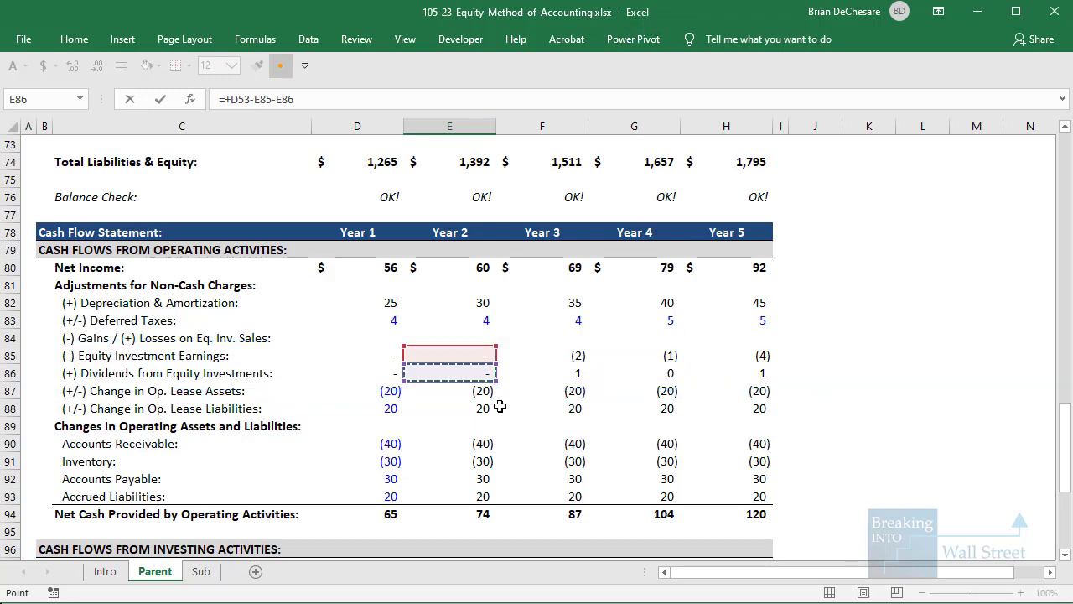
key("Return")
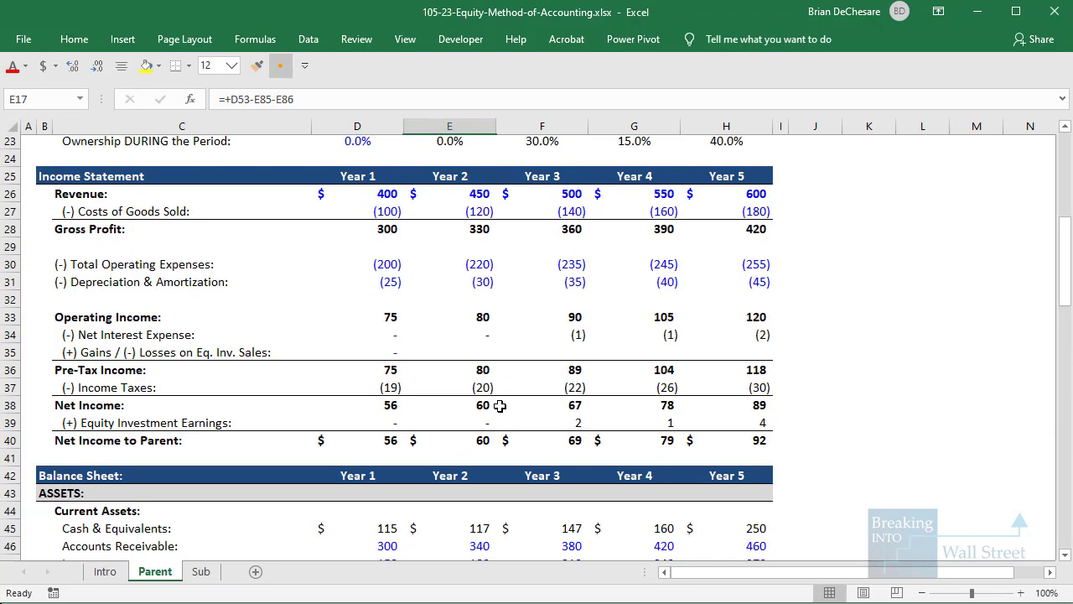
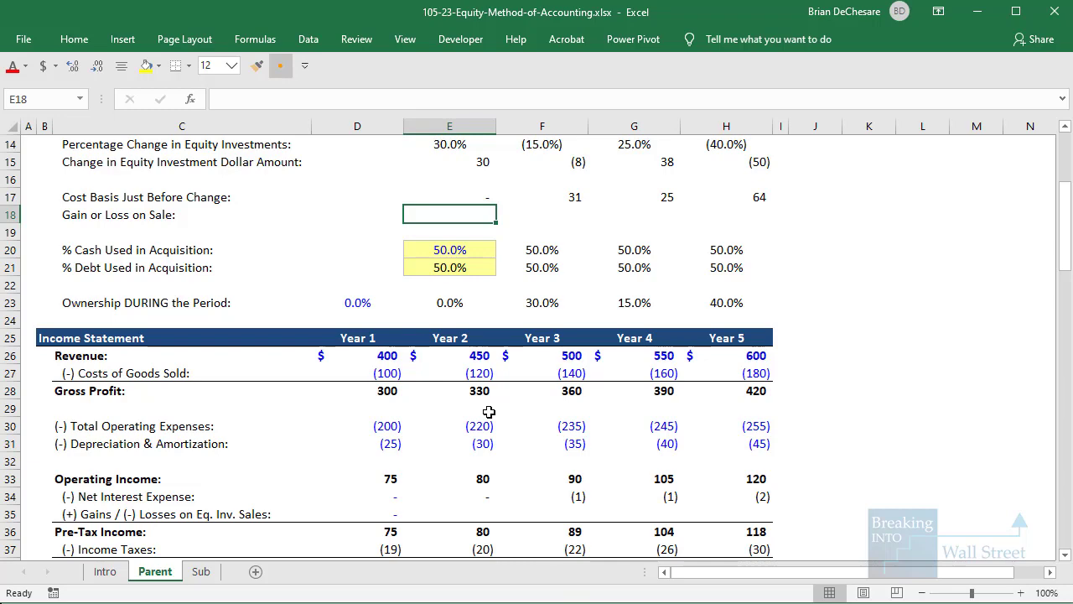
Step: Start the Gain or Loss on Sale formula in E18 as an IF testing E14<0, with 1 and 0 as the results
scroll(509, 284, "up", 1)
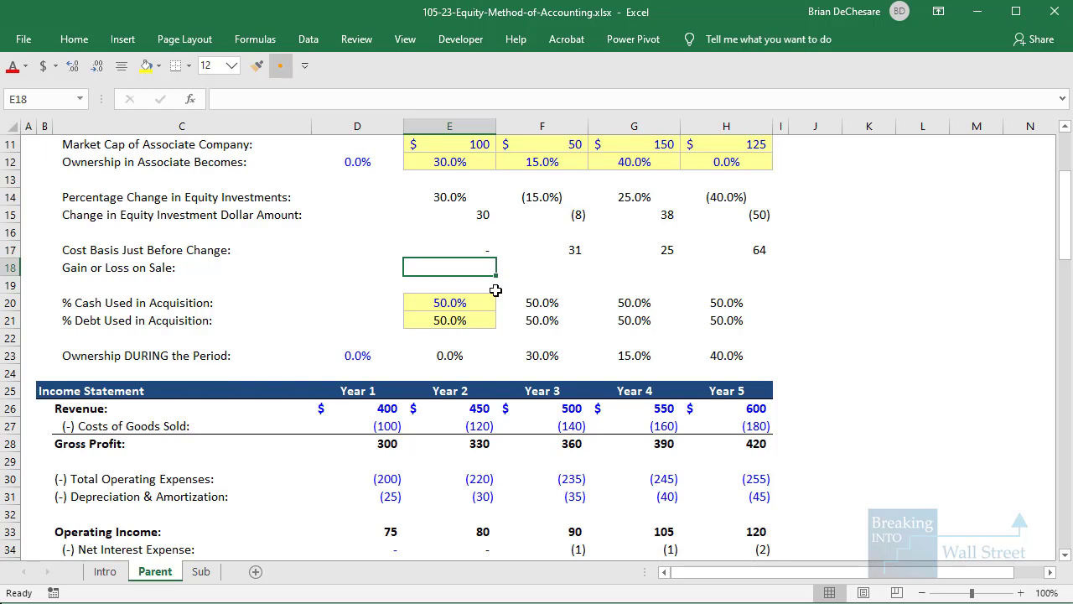
type("=if")
key("Tab")
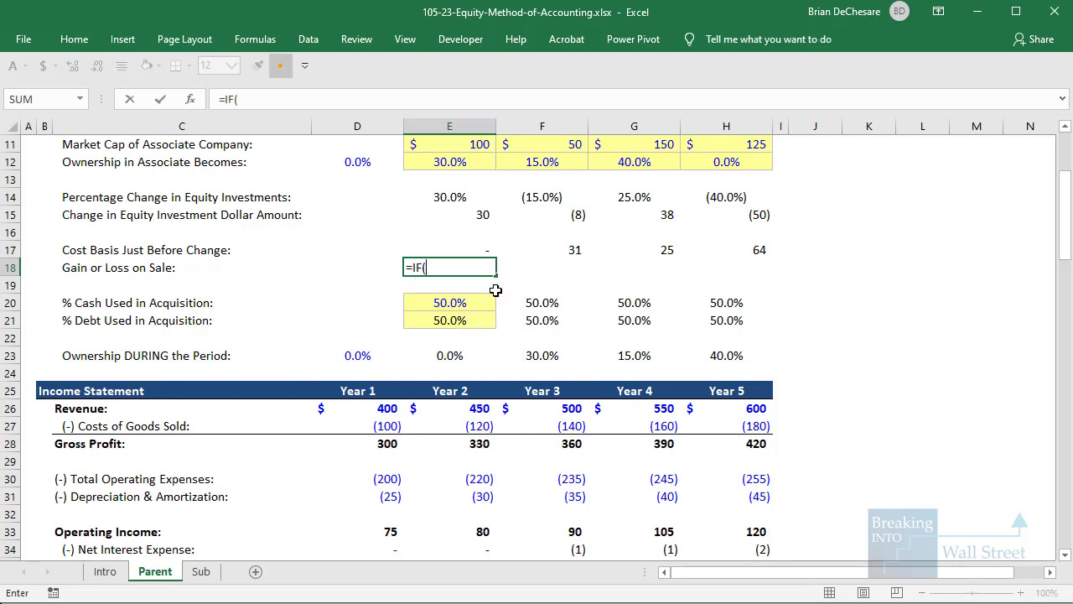
key("Up")
key("Up")
key("Up")
key("Up")
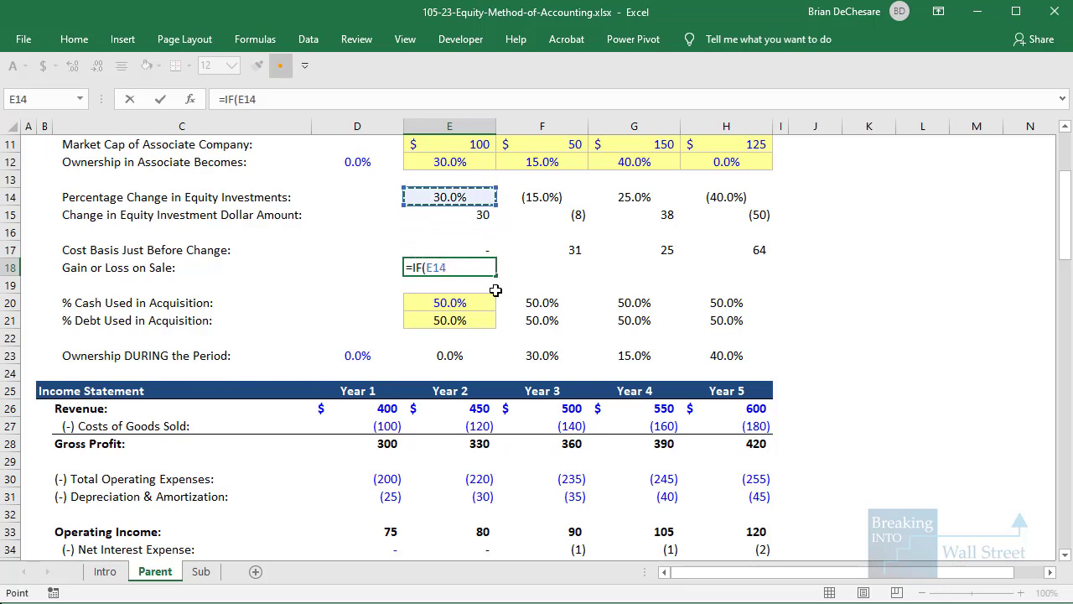
type("<0,1")
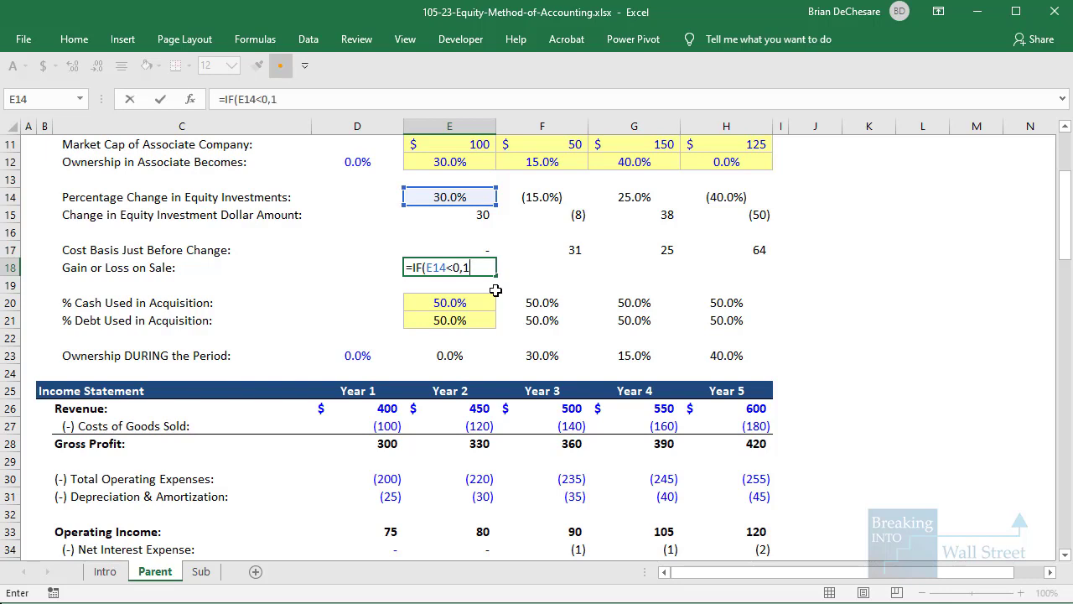
type(",0)")
Step: Replace the true result in the E18 formula with the market value of the old stake less cost basis, (E11*D12-E17)
left_click(475, 269)
key("shift+Left")
type("(")
left_click(458, 144)
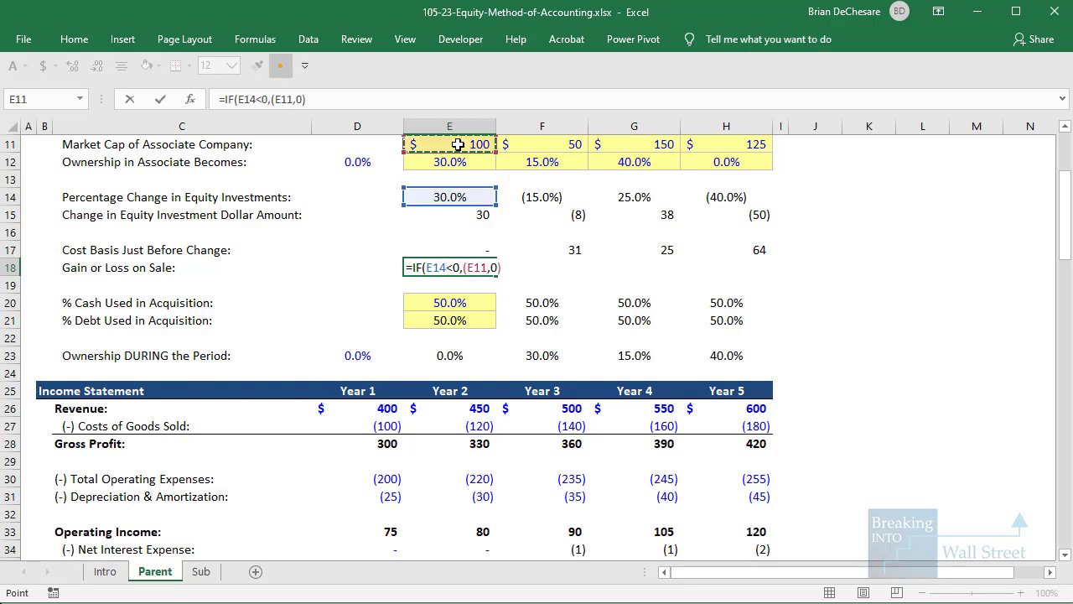
type("*")
left_click(387, 162)
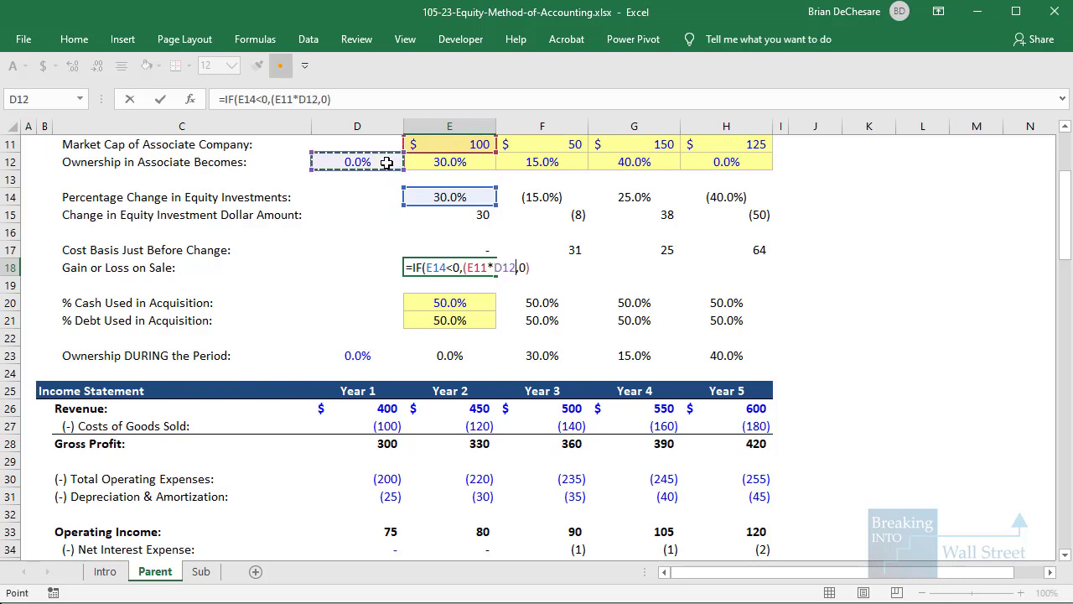
type("-")
key("Up")
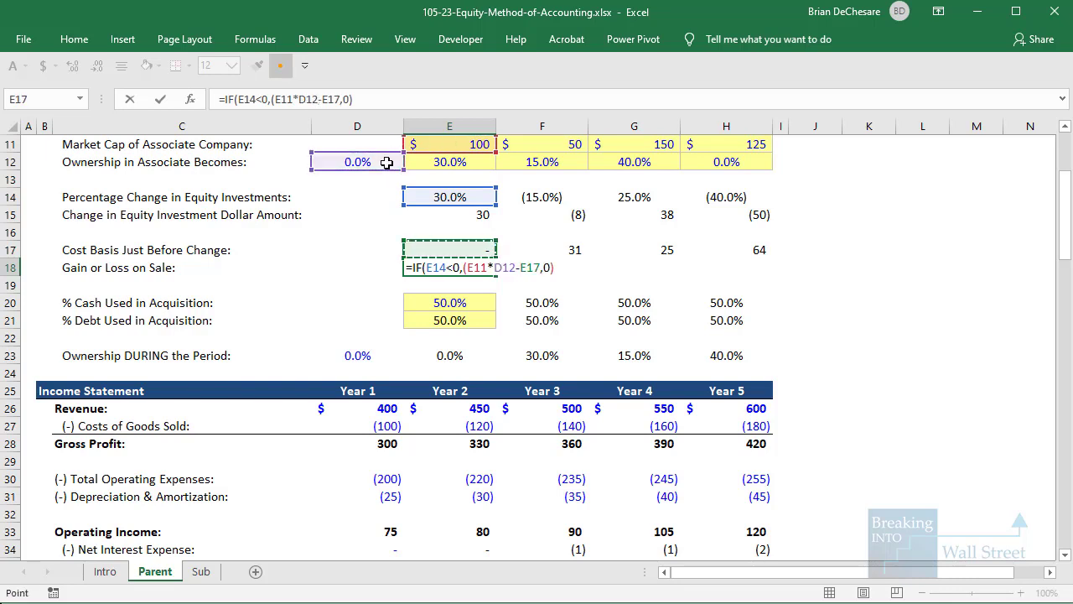
type(")*")
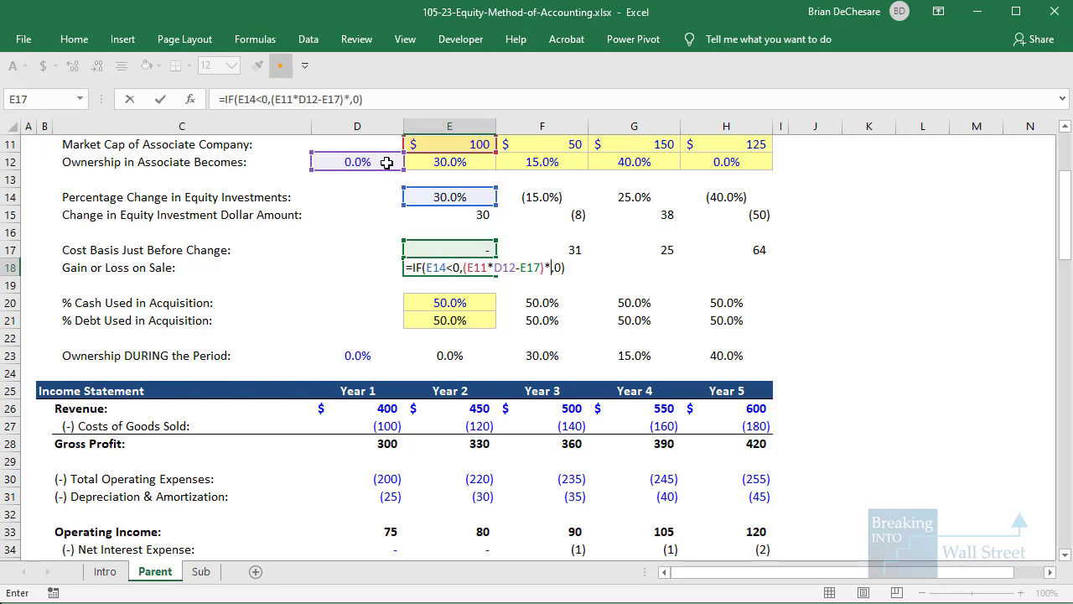
Step: Multiply the E18 gain by the share of the stake sold, -E14/D12, and fill the completed formula across through H18
type("-")
key("Up")
key("Up")
key("Up")
key("Up")
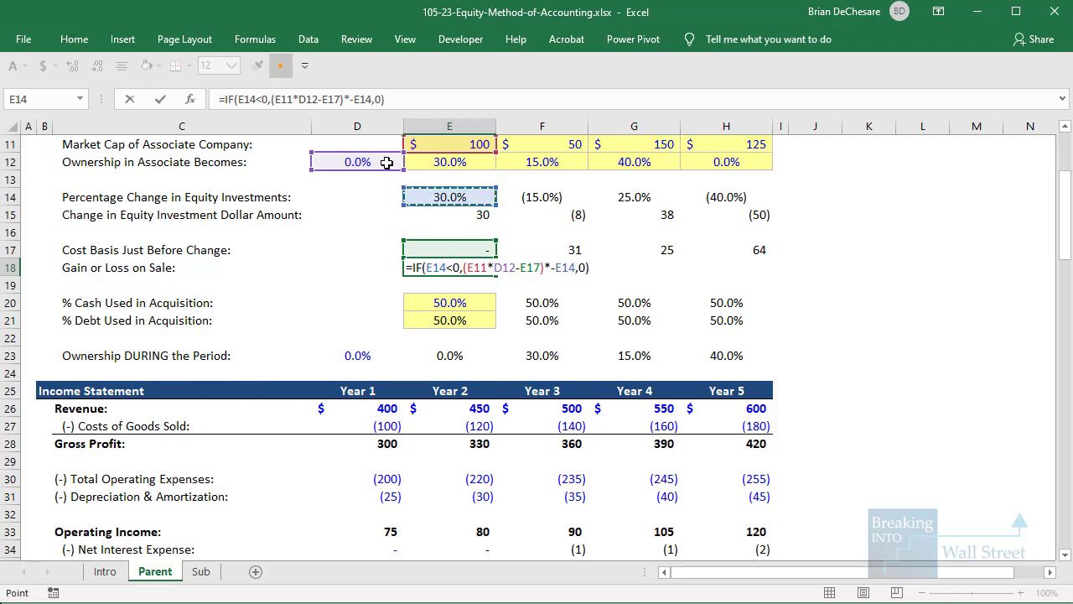
type("/")
scroll(386, 161, "up", 1)
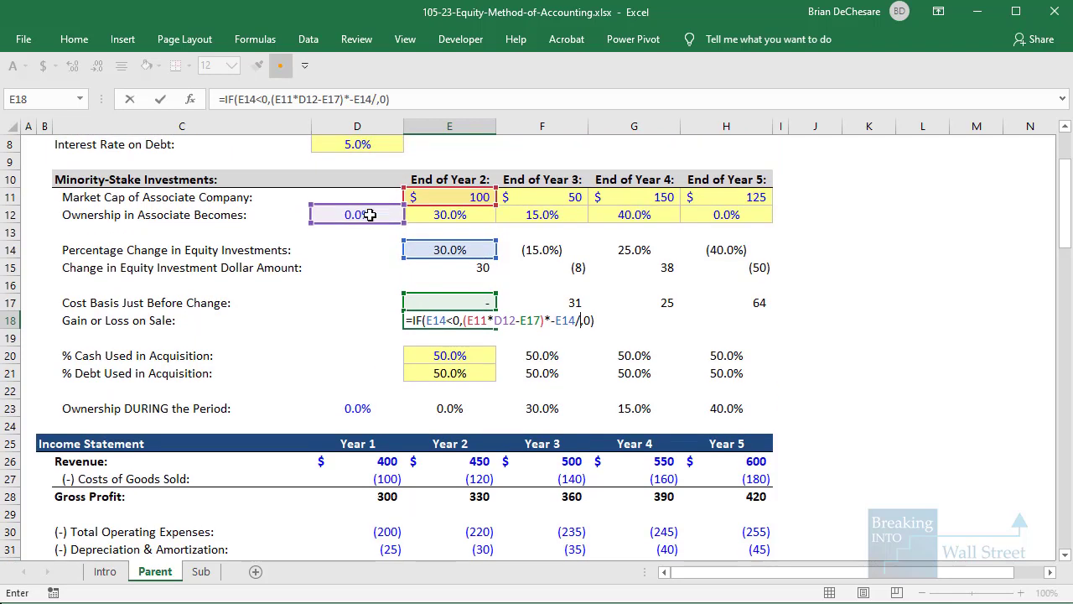
left_click(374, 213)
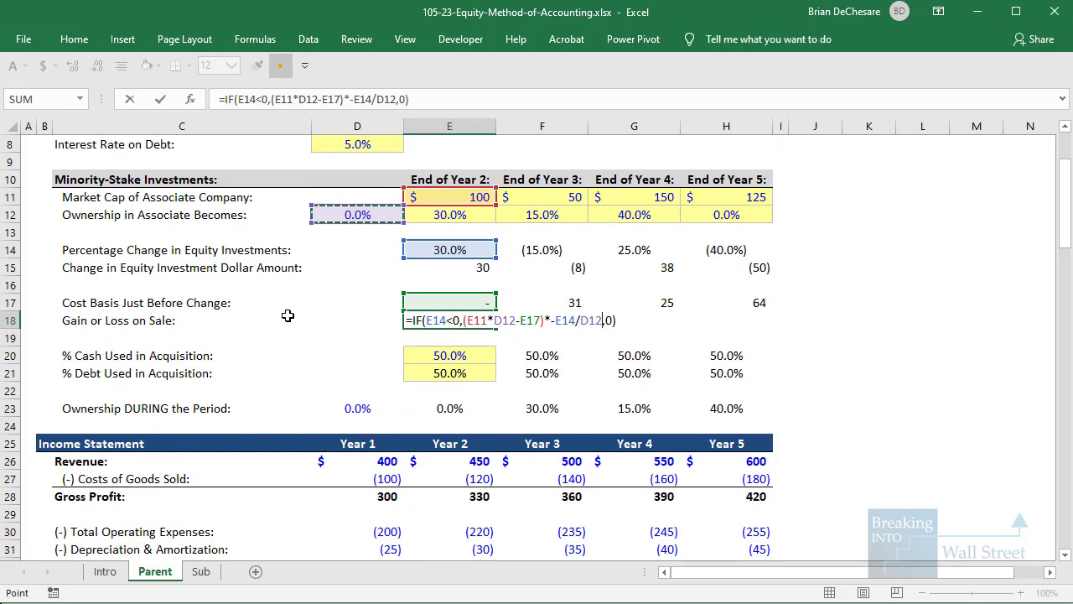
key("ctrl+Return")
key("shift+Right")
key("shift+Right")
key("shift+Right")
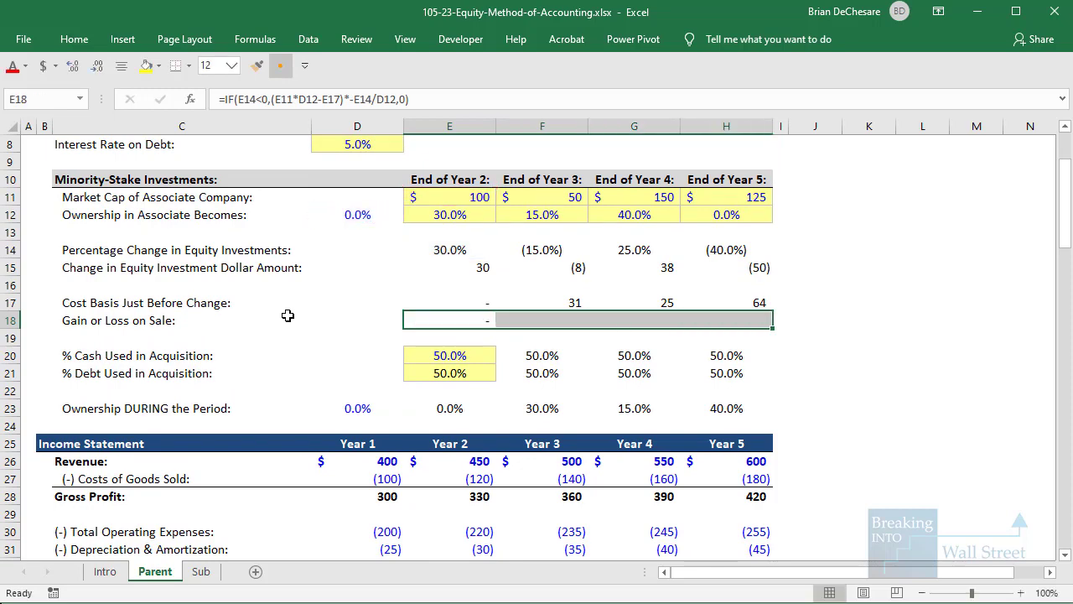
key("ctrl+r")
key("Down")
Step: Link the income statement's Gains / Losses on Eq. Inv. Sales in E35 to E18 and fill it across through H35
scroll(420, 391, "down", 4)
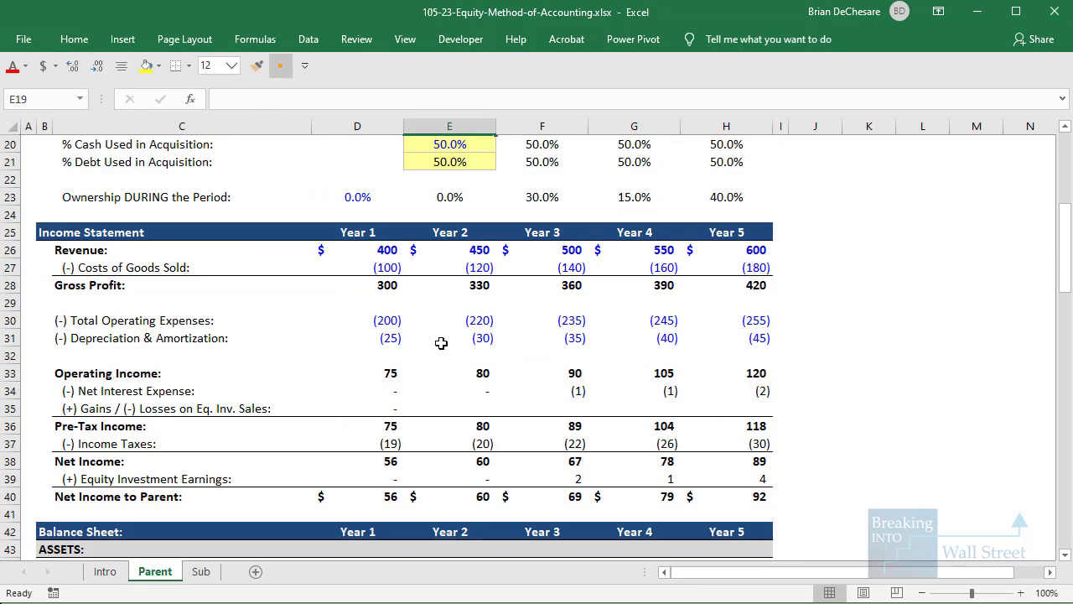
left_click(420, 391)
key("Down")
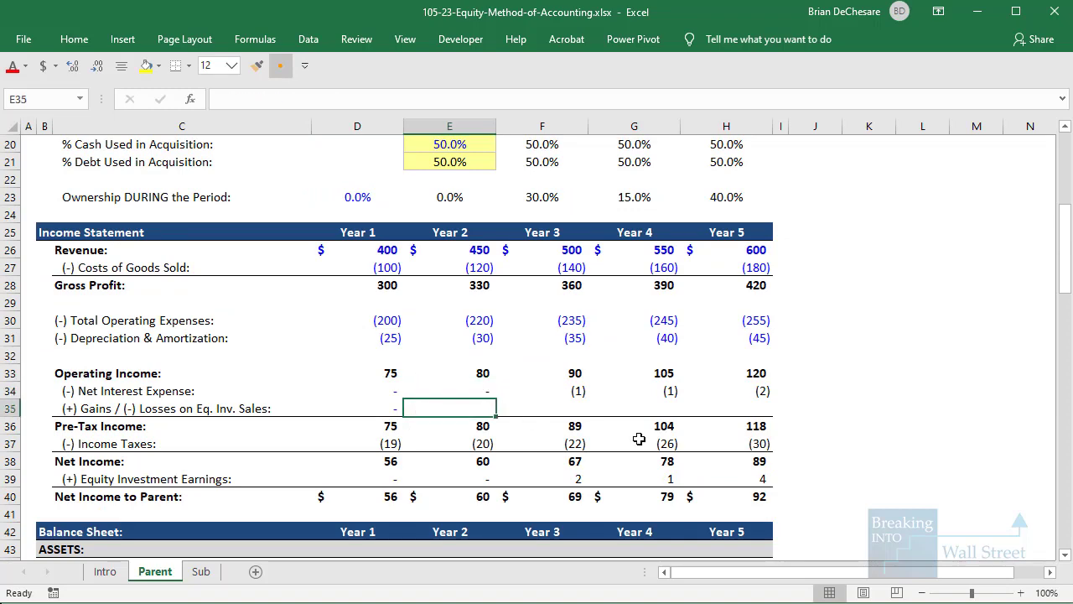
type("=+")
scroll(568, 373, "up", 3)
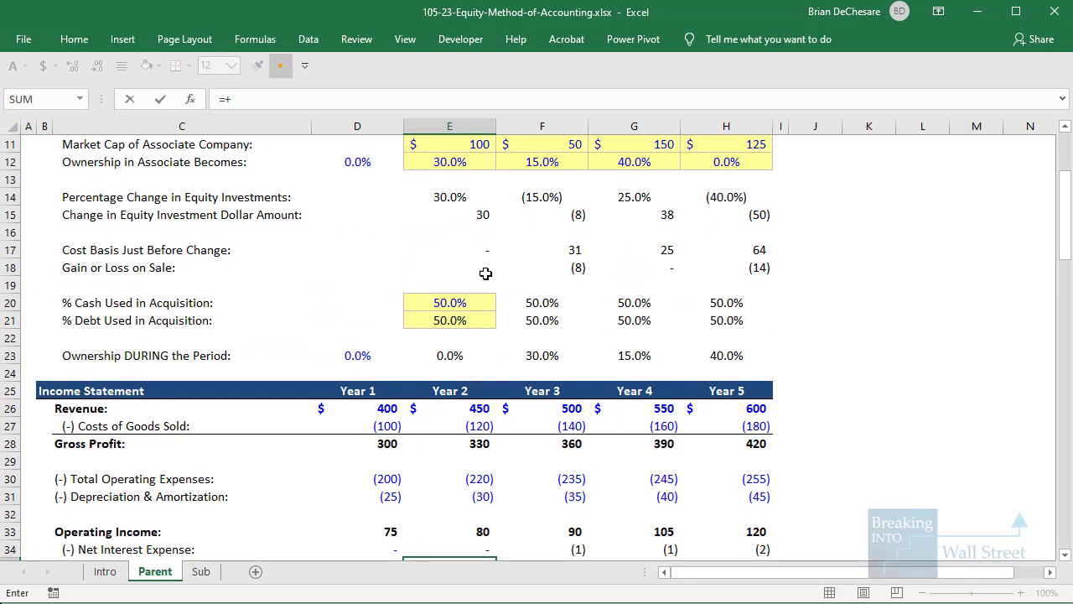
left_click(485, 274)
key("ctrl+Return")
key("shift+Right")
key("shift+Right")
key("shift+Right")
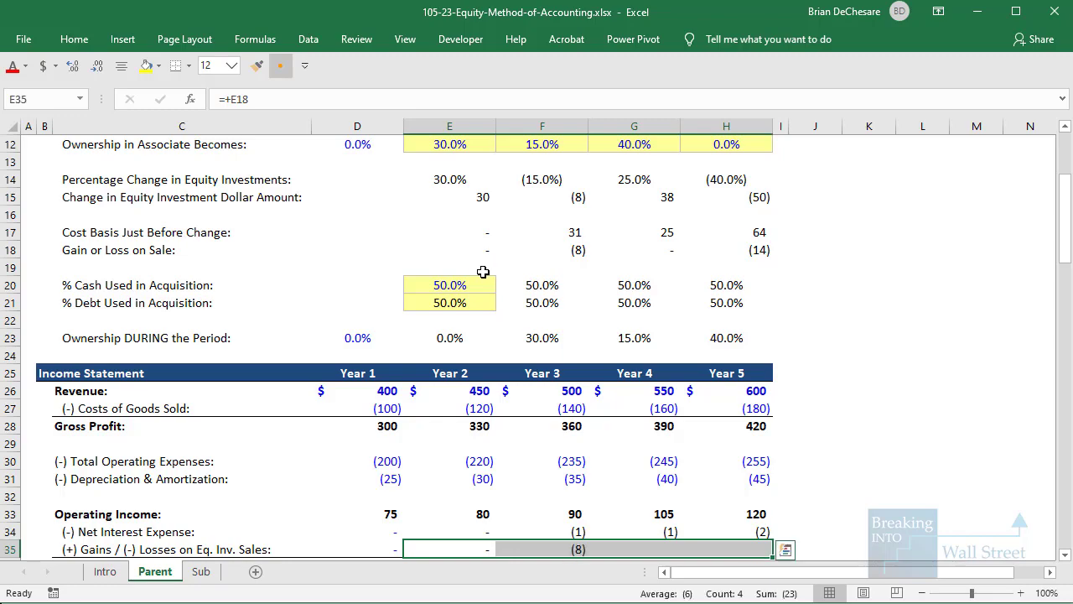
key("ctrl+r")
Step: Reverse the investment sale gains and losses on the cash flow statement with =-D35 in D84, filled across through H84
scroll(510, 306, "down", 4)
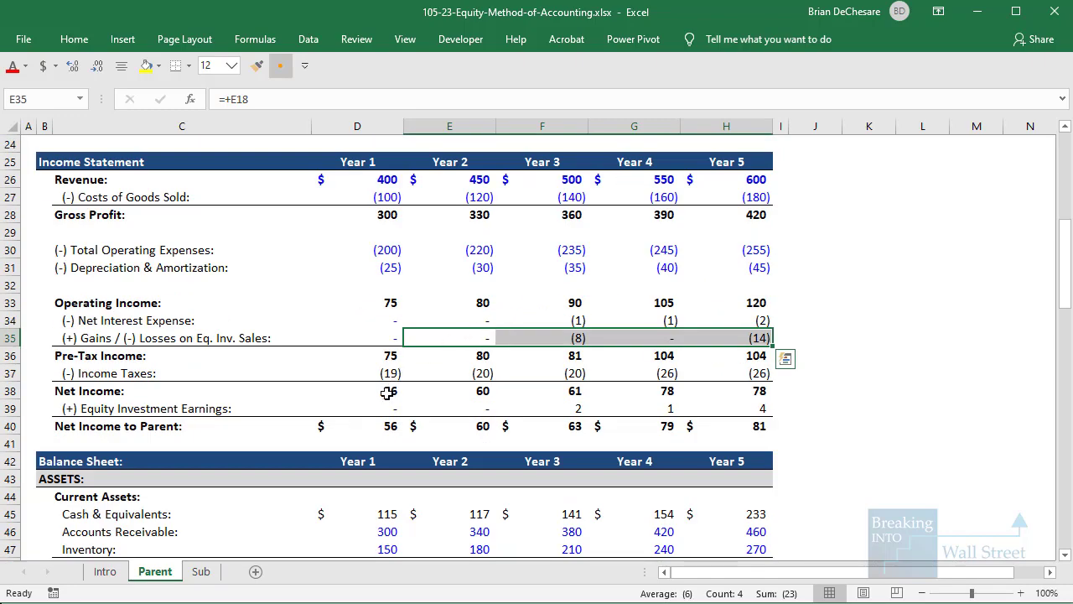
scroll(385, 393, "down", 16)
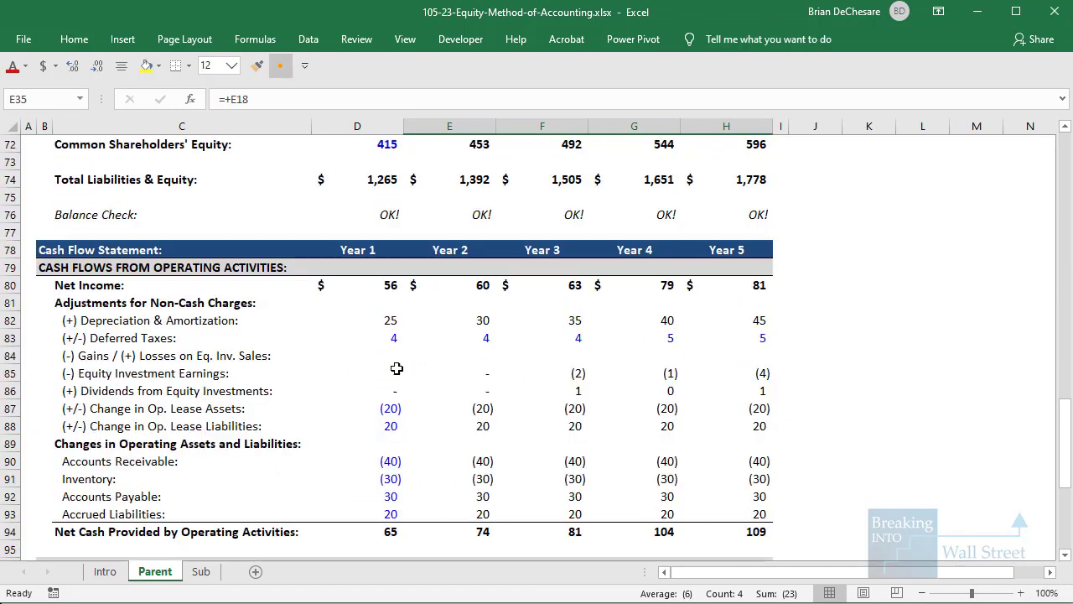
left_click(397, 368)
type("=-")
scroll(408, 385, "up", 12)
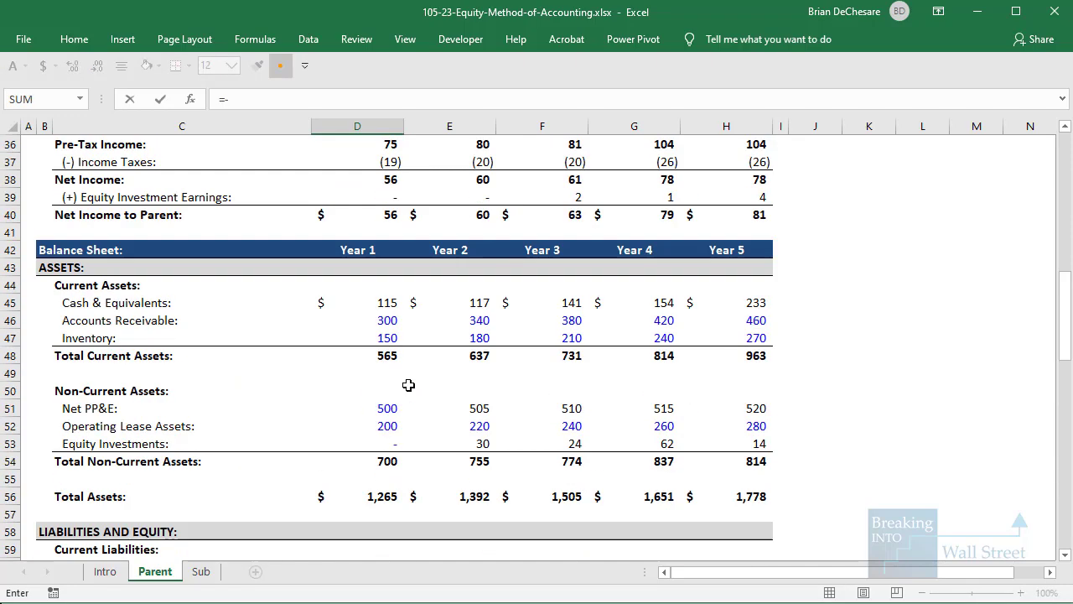
scroll(408, 384, "up", 2)
scroll(355, 268, "up", 1)
left_click(366, 287)
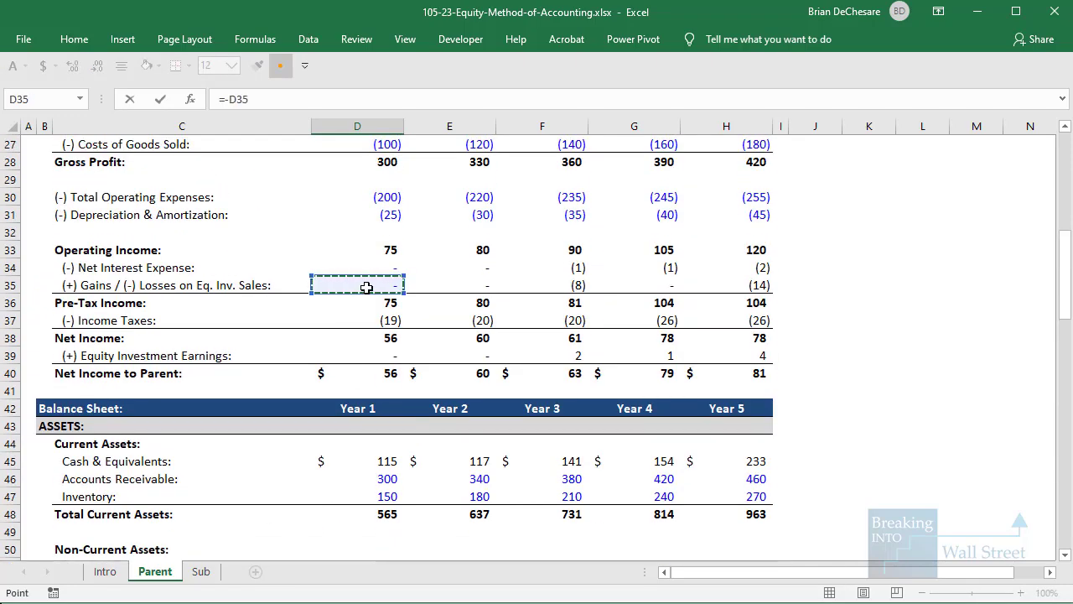
key("ctrl+Return")
key("shift+Right")
key("shift+Right")
key("shift+Right")
key("shift+Right")
key("ctrl+r")
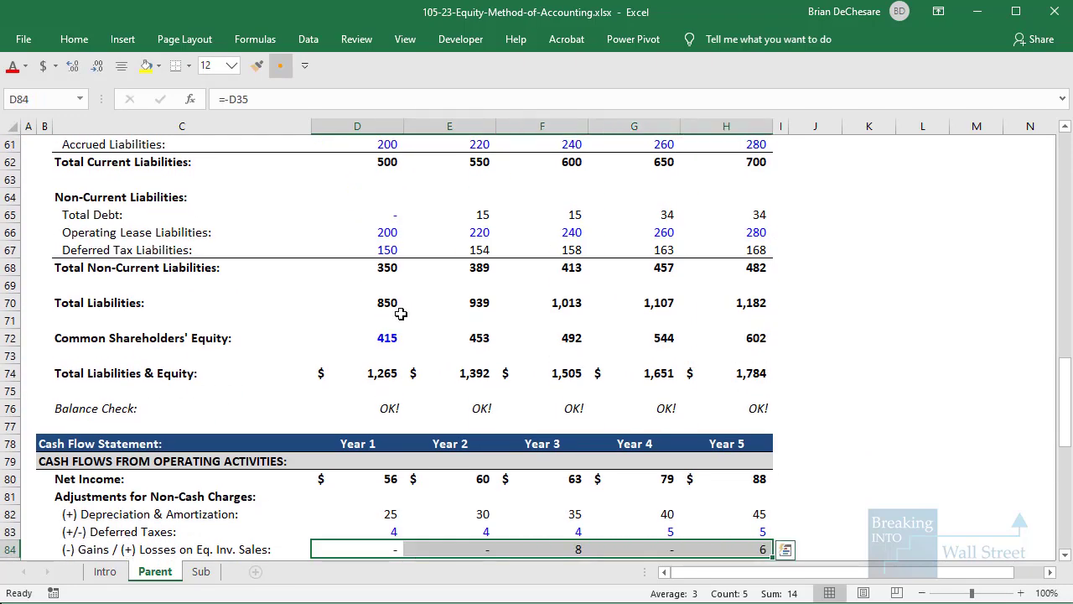
Step: Check the Balance Check row, the Equity Investments balances in row 53 and the Gain or Loss on Sale formula in E18
scroll(400, 313, "up", 2)
left_click_drag(381, 509, 730, 509)
scroll(498, 328, "up", 3)
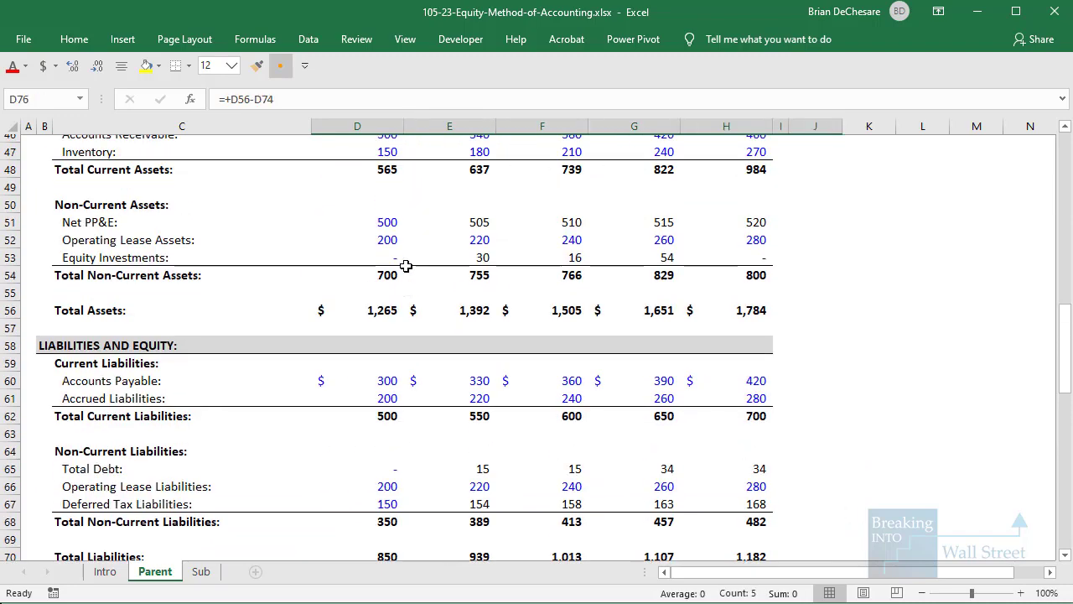
left_click_drag(399, 266, 730, 268)
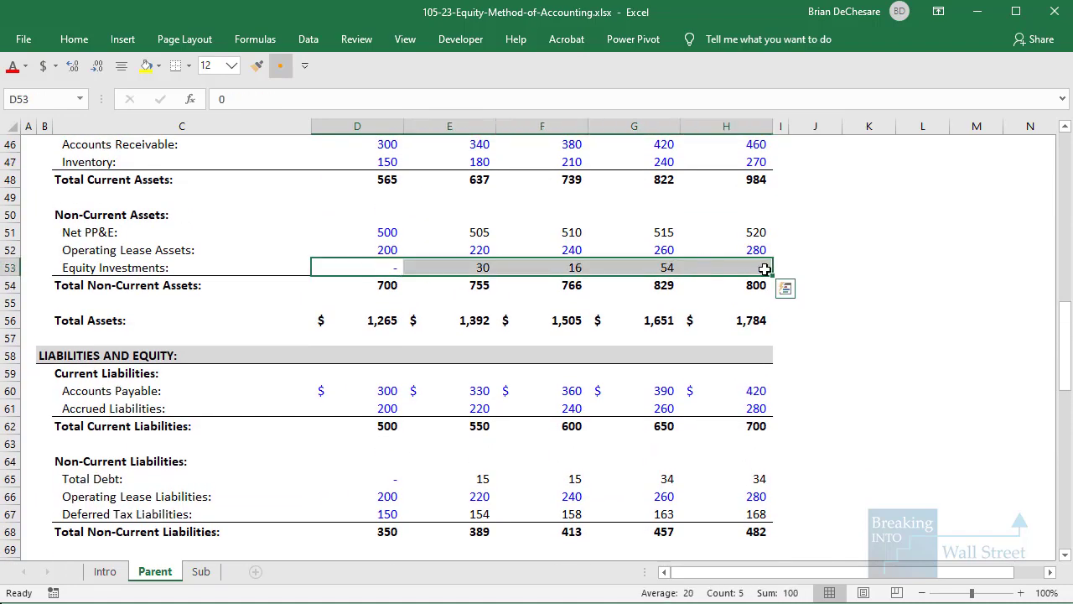
left_click(694, 320)
scroll(419, 314, "up", 13)
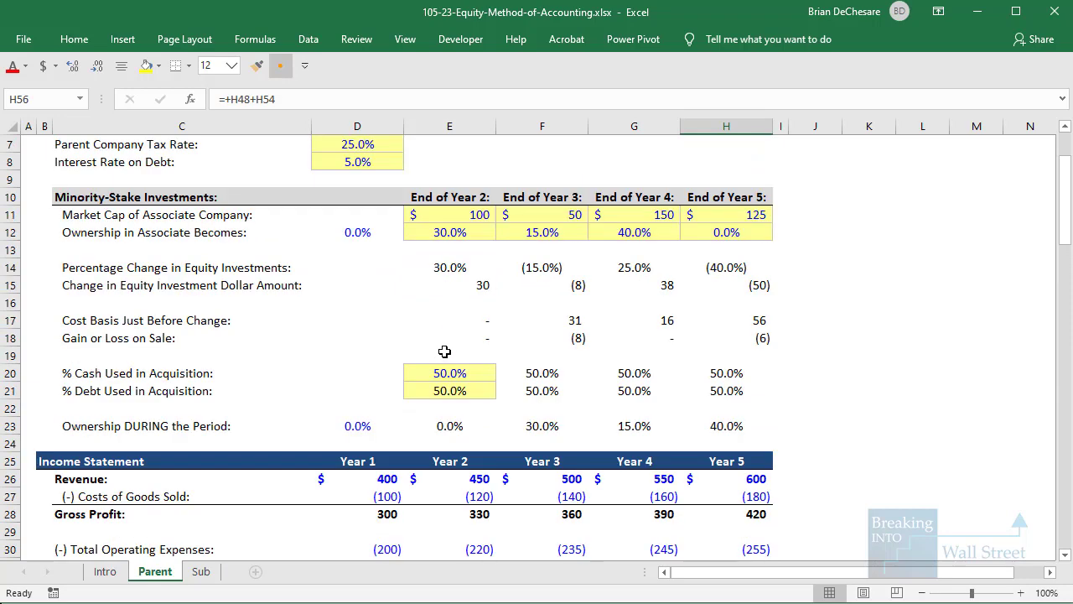
left_click(460, 335)
key("F2")
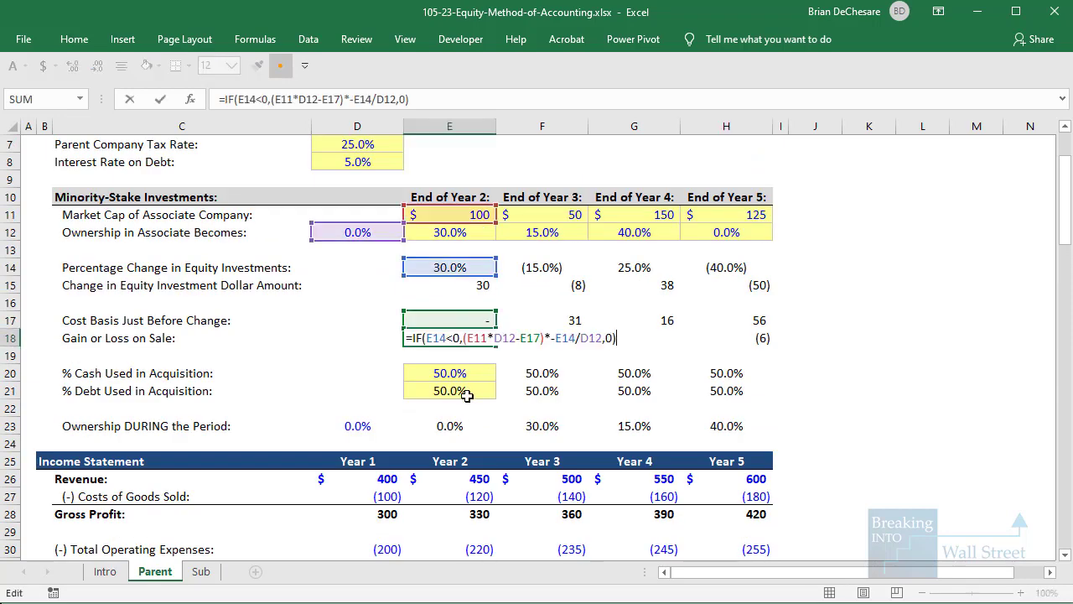
key("Escape")
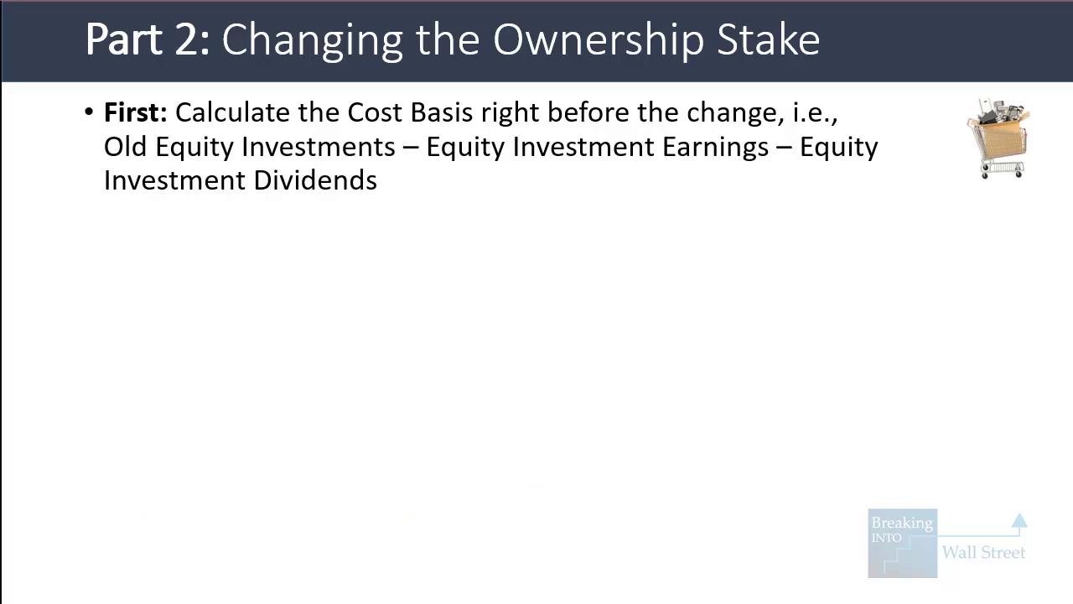